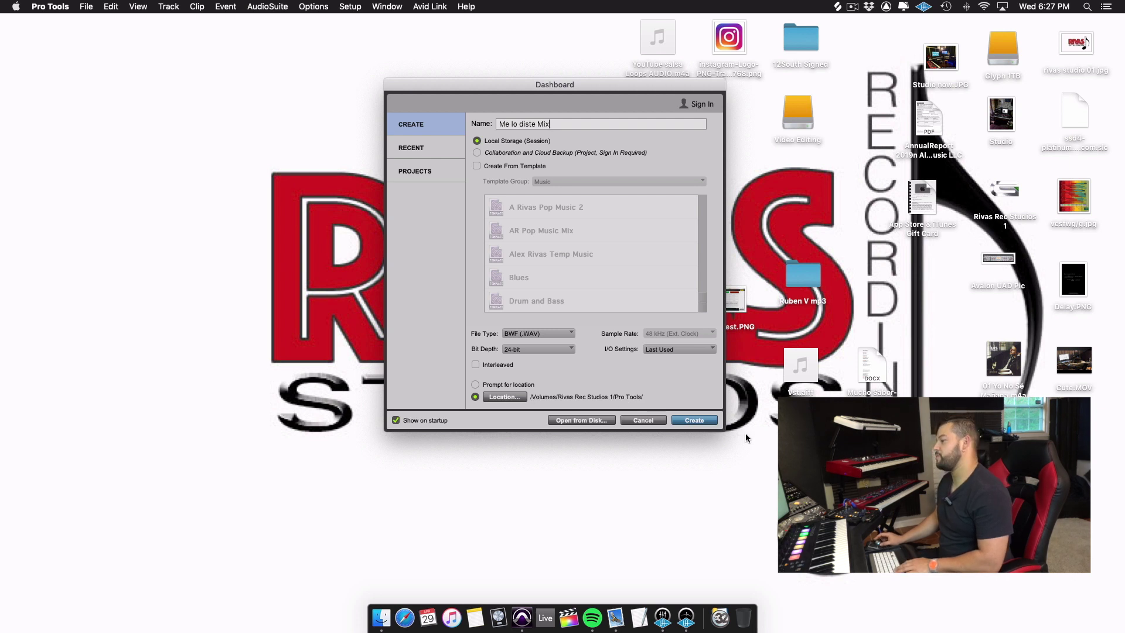
# Create the local session "Me lo diste Mix" and enlarge its Edit window to fill the screen
pyautogui.click(695, 420)
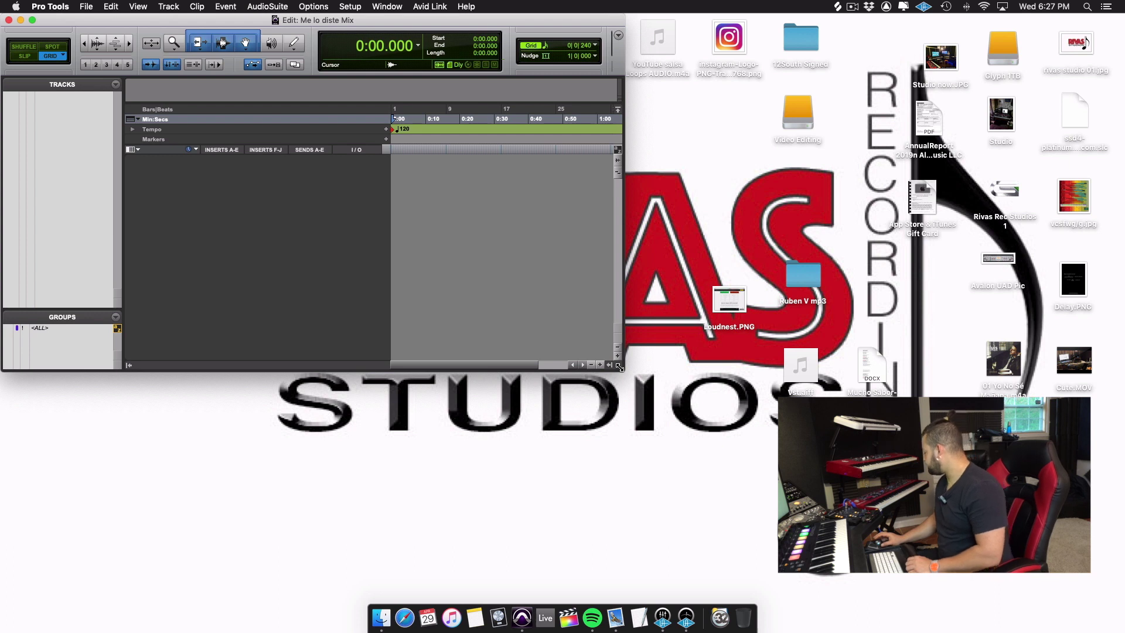
pyautogui.doubleClick(619, 367)
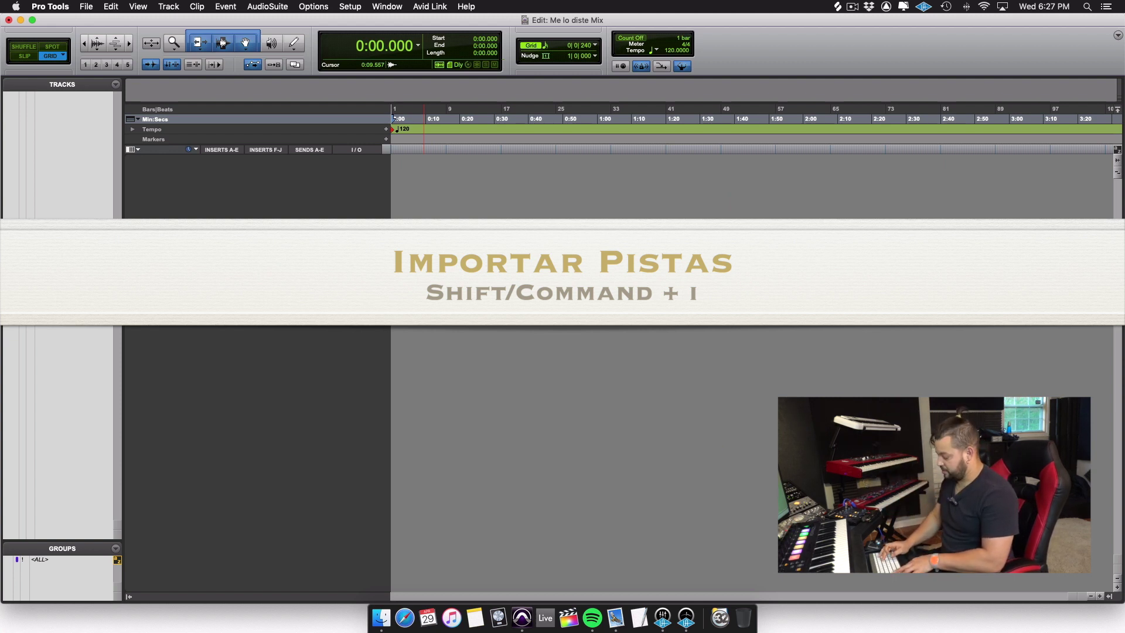
# Start an audio import and open the Me Lo diste Tracks 108bpm folder inside Bounces
pyautogui.press('shift+super+i')
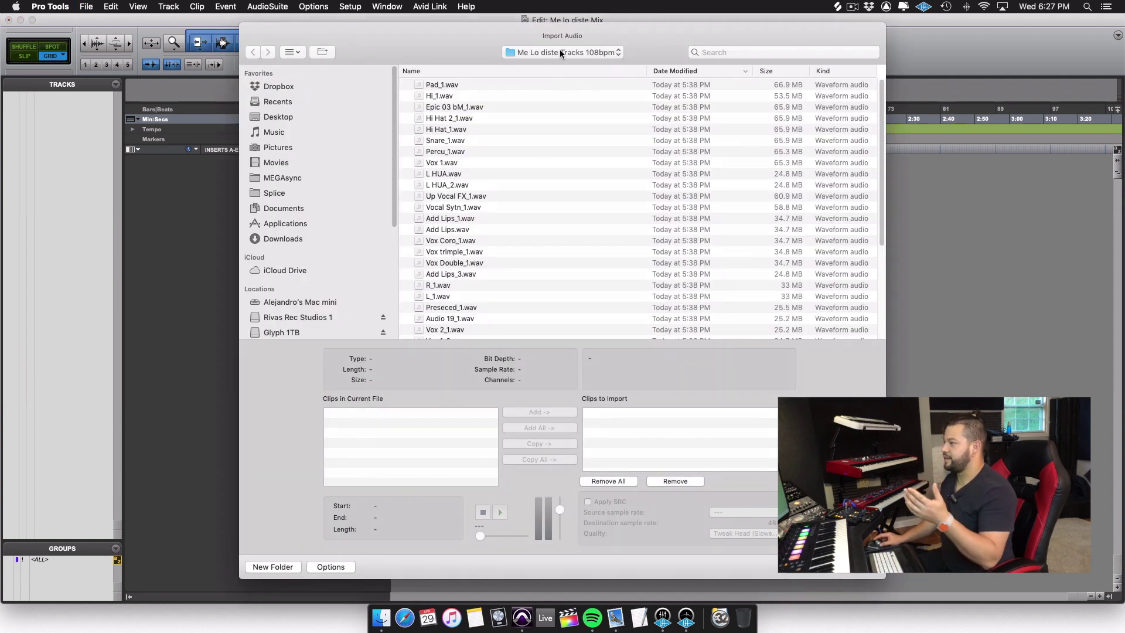
pyautogui.click(560, 51)
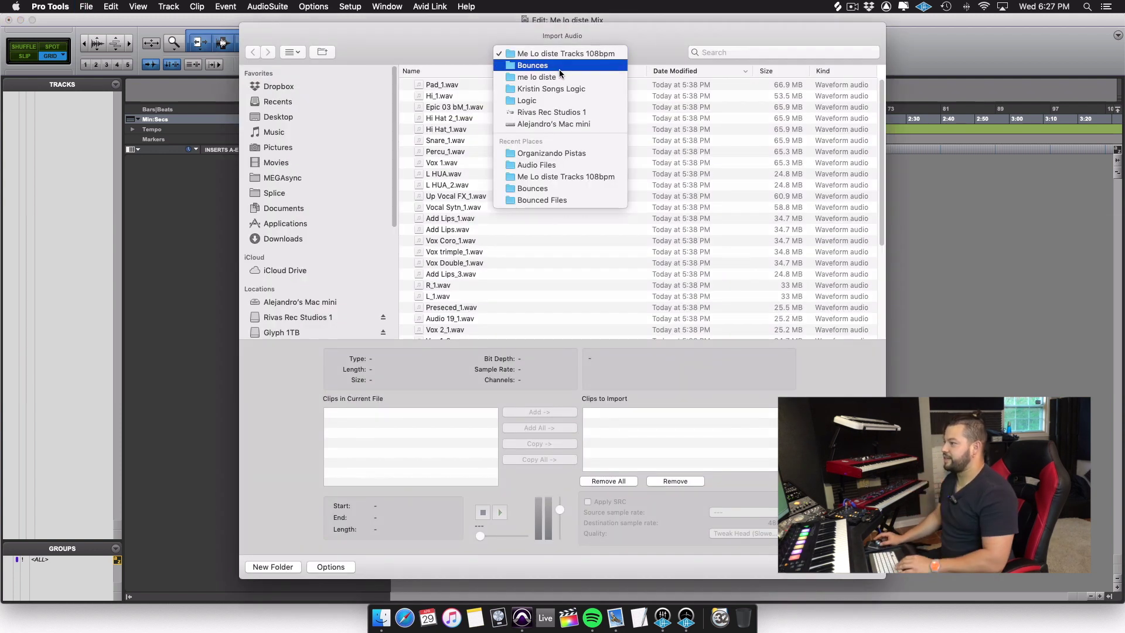
pyautogui.click(559, 68)
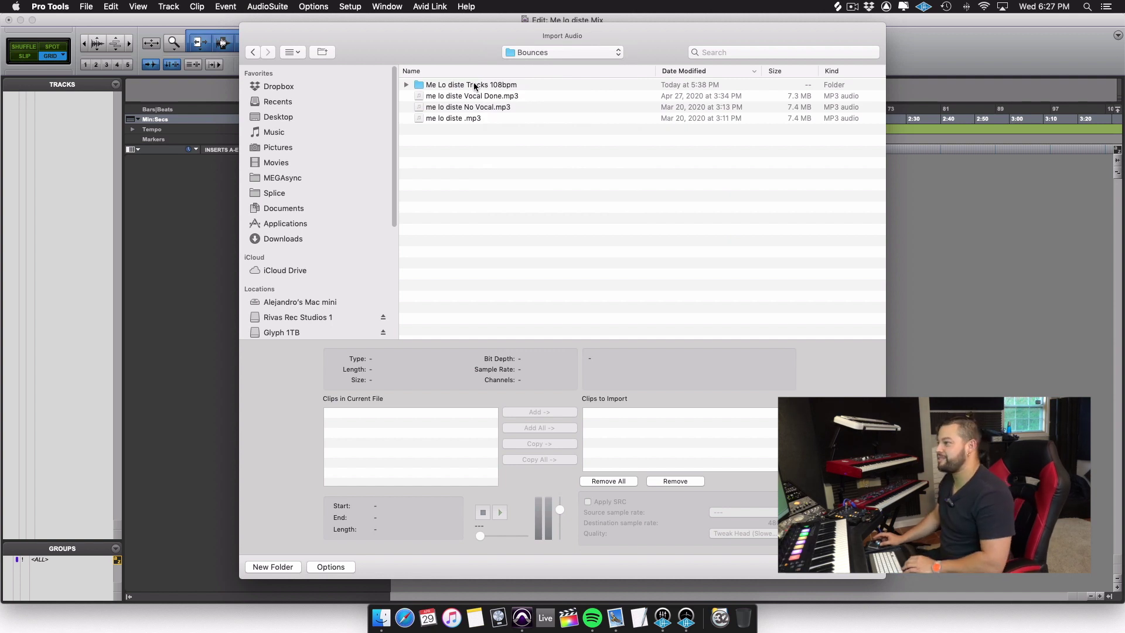
pyautogui.click(495, 87)
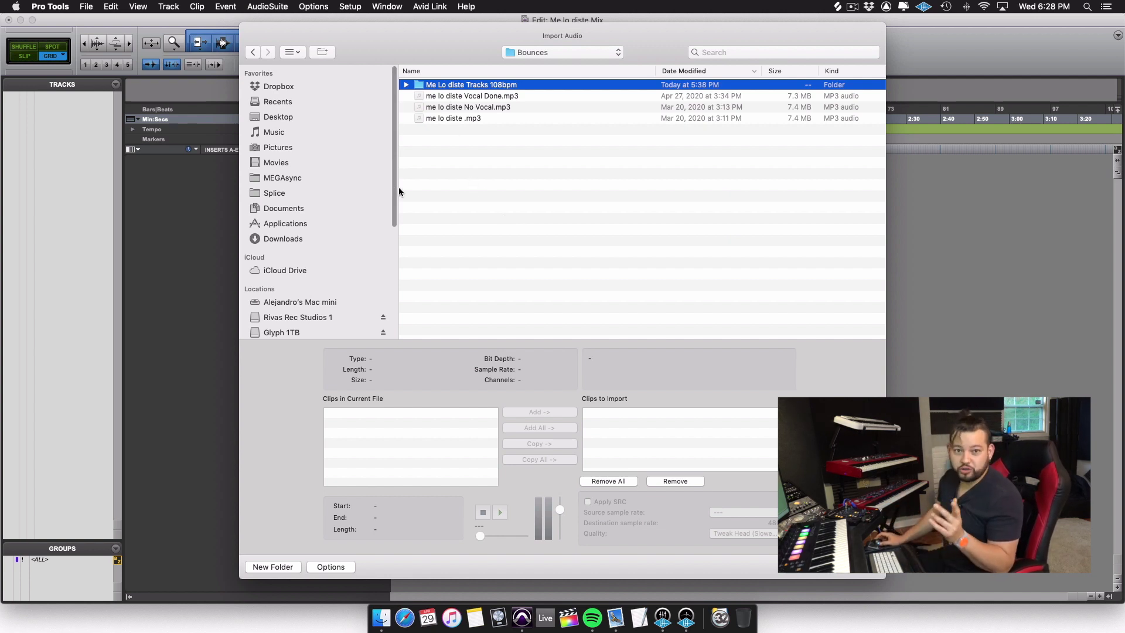
pyautogui.click(456, 88)
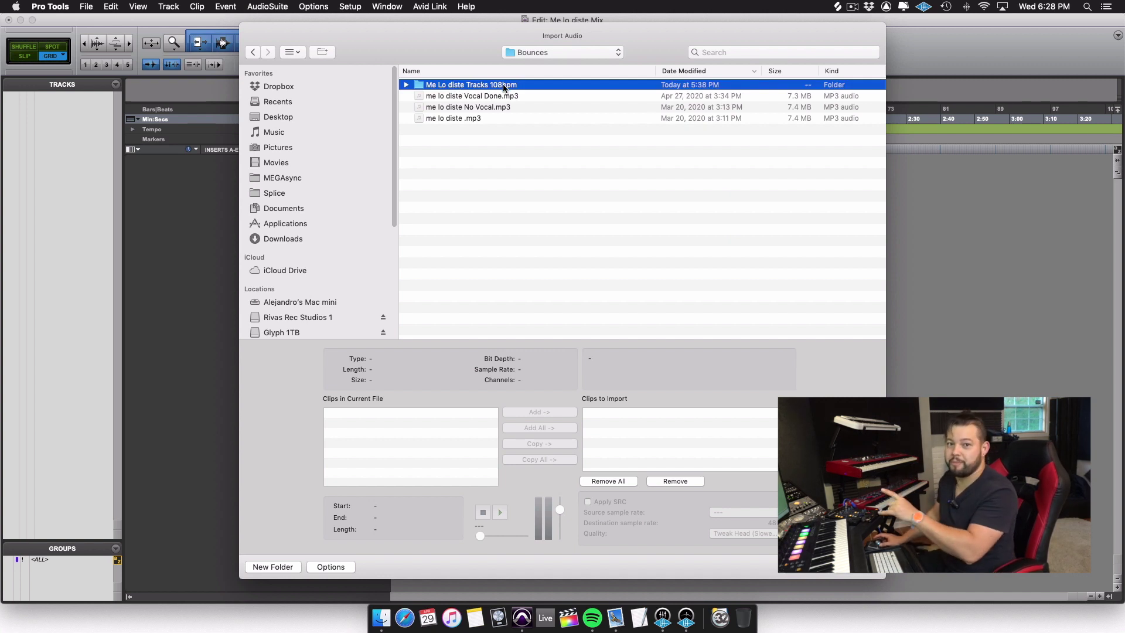
pyautogui.click(494, 157)
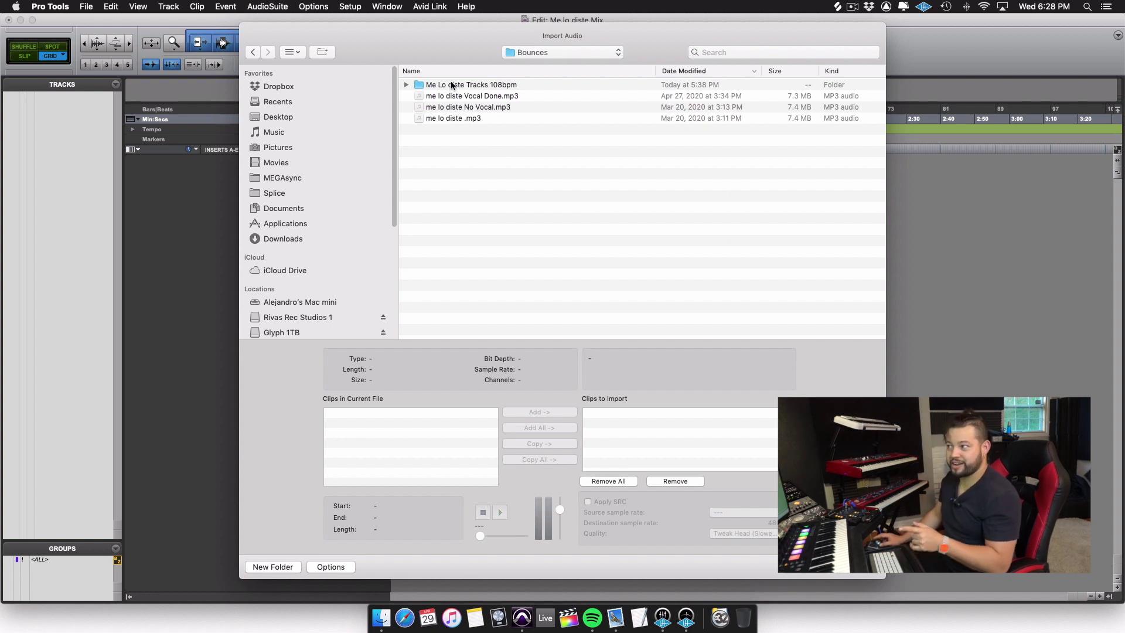
pyautogui.click(492, 87)
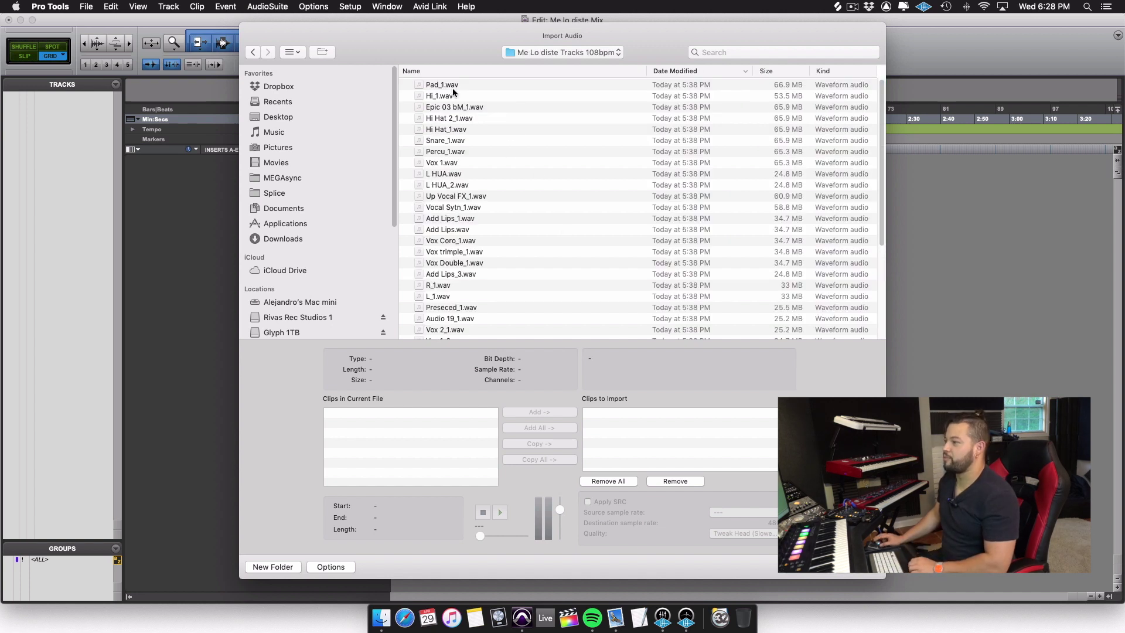
# Select every file from Pad_1.wav through Apoolo_1.wav and add them as copies to the clips to import
pyautogui.click(453, 86)
pyautogui.scroll(-10, 483, 153)
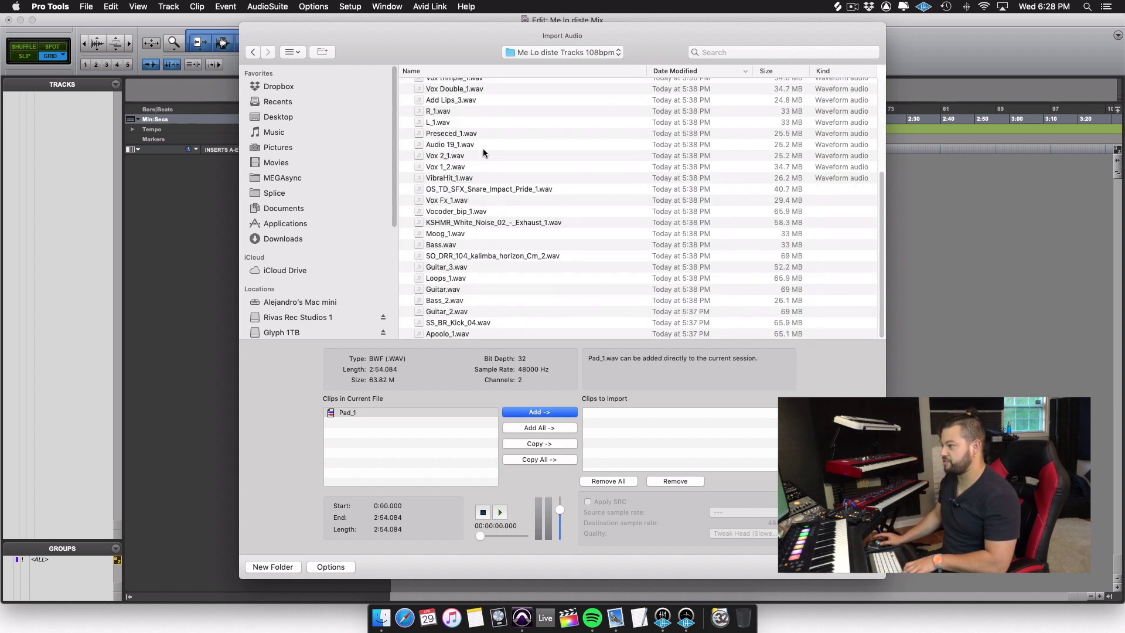
pyautogui.keyDown('shift'); pyautogui.click(450, 334); pyautogui.keyUp('shift')
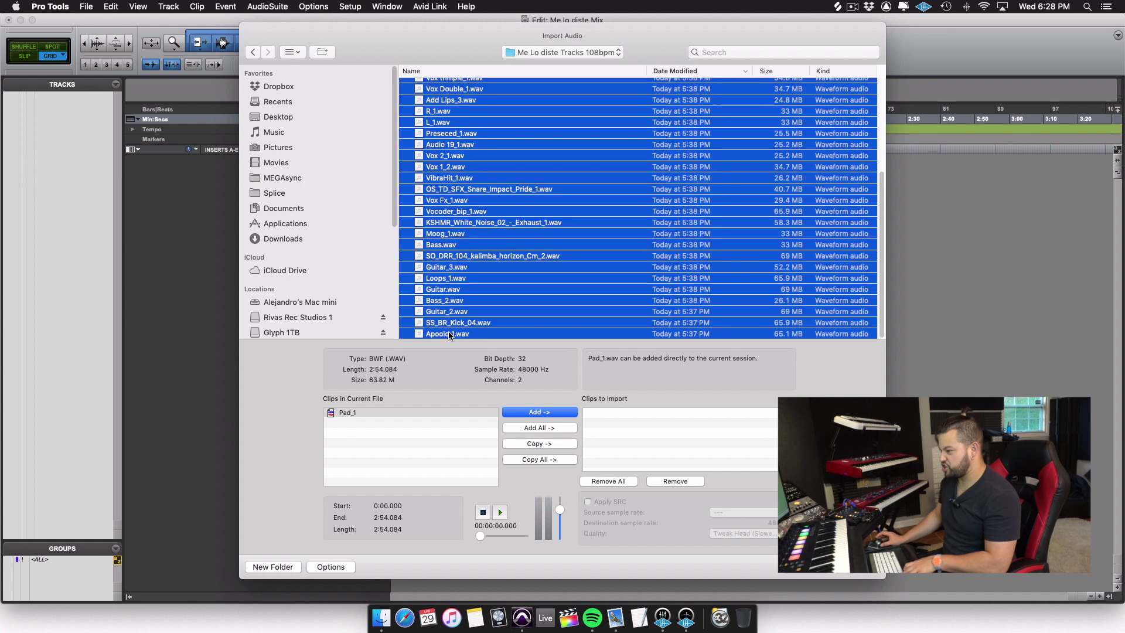
pyautogui.scroll(10, 487, 311)
pyautogui.scroll(-10, 487, 311)
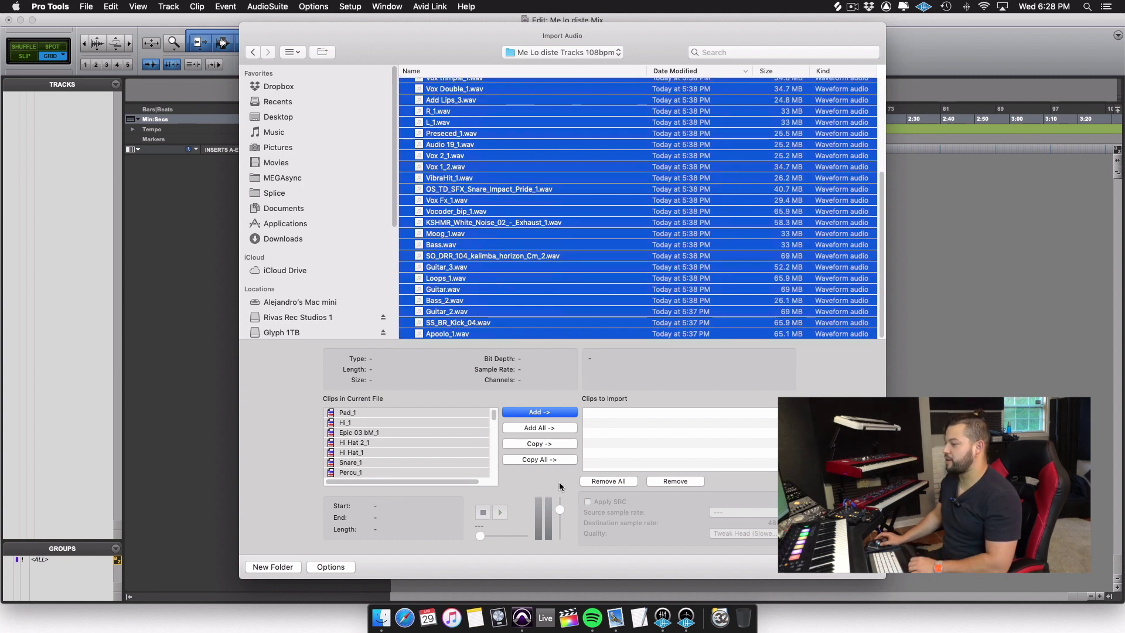
pyautogui.click(540, 444)
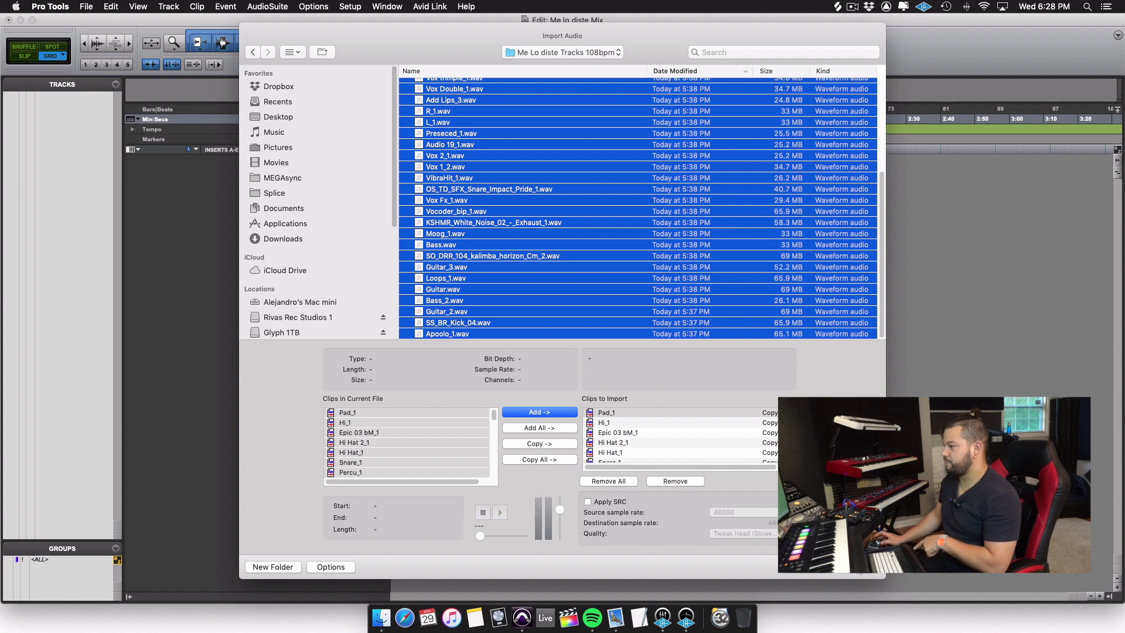
# Import the clips into the session's Audio Files folder, placing them on new tracks at Session Start
pyautogui.click(855, 566)
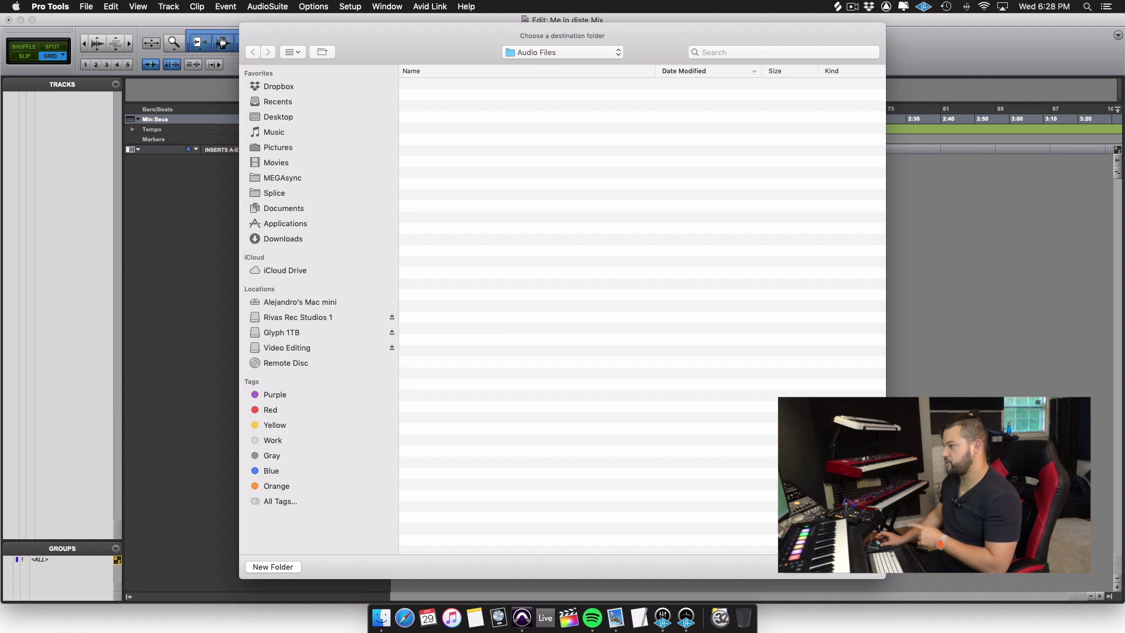
pyautogui.click(857, 565)
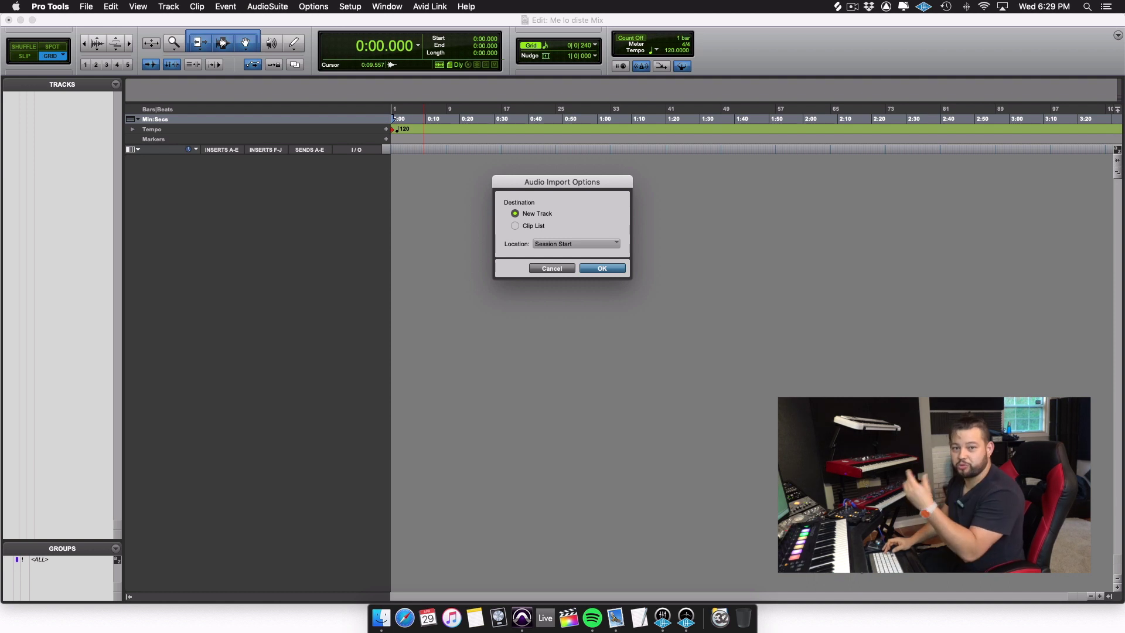
pyautogui.press('Return')
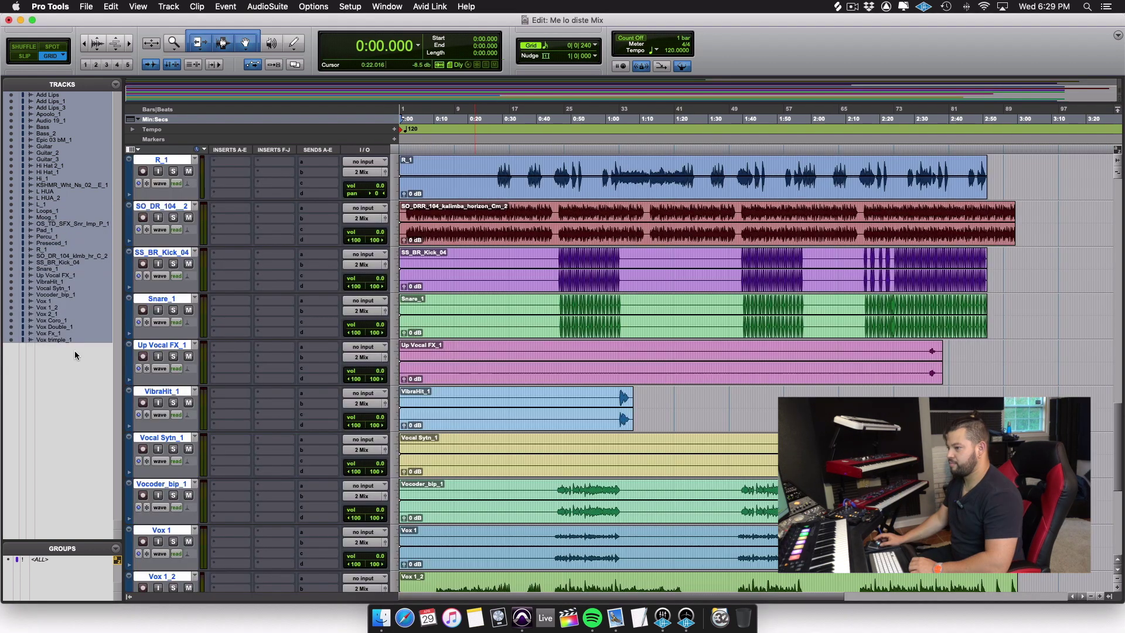
# Look through all the imported tracks, starting from Add Lips, to examine their names and current order
pyautogui.click(70, 341)
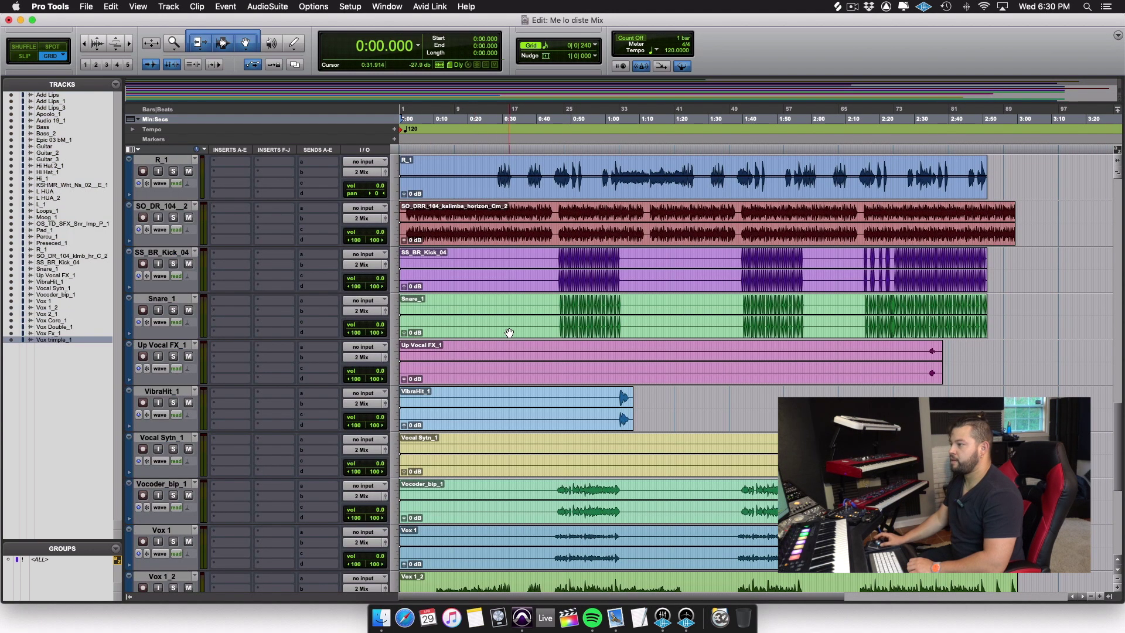
pyautogui.scroll(15, 509, 326)
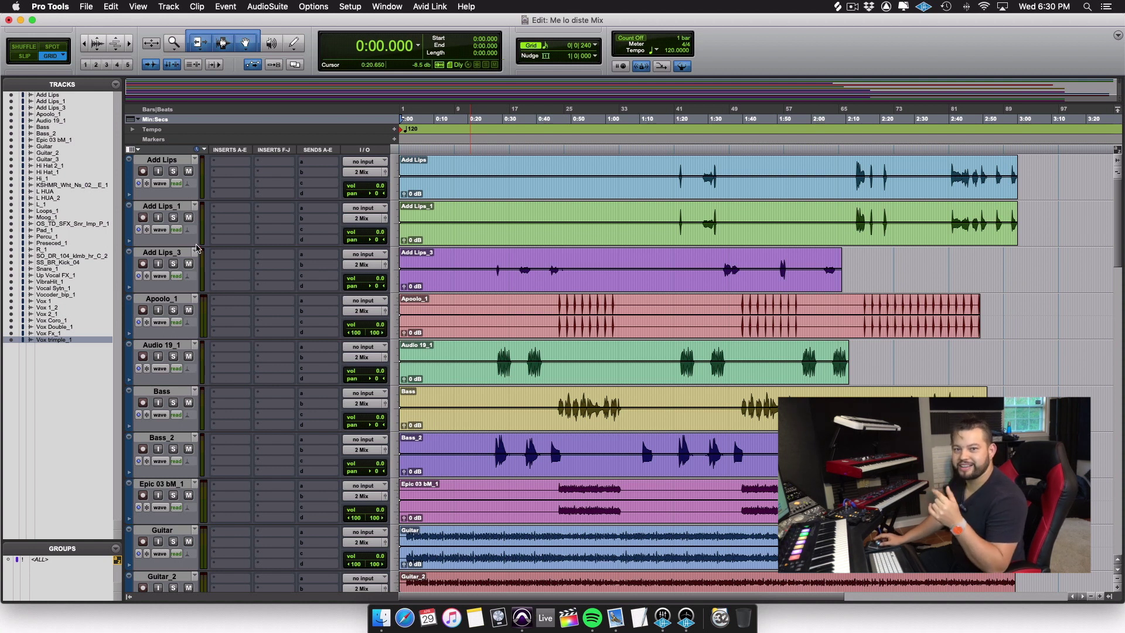
pyautogui.click(157, 159)
pyautogui.click(163, 210)
pyautogui.click(158, 298)
pyautogui.click(160, 344)
pyautogui.scroll(-4, 172, 442)
pyautogui.scroll(-17, 172, 443)
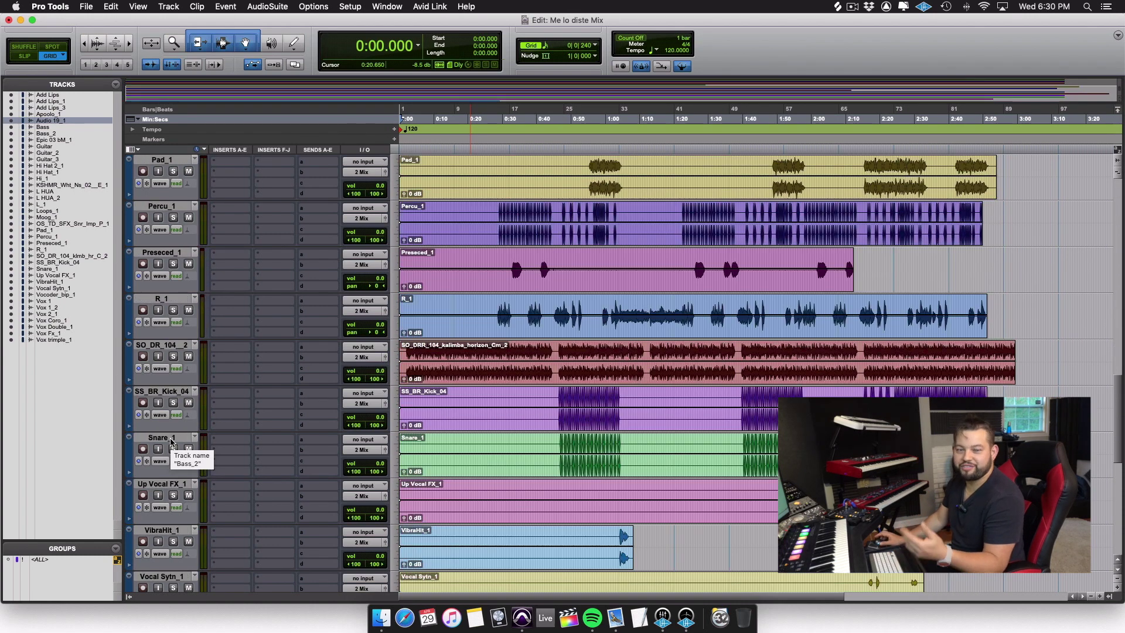
pyautogui.scroll(-10, 172, 442)
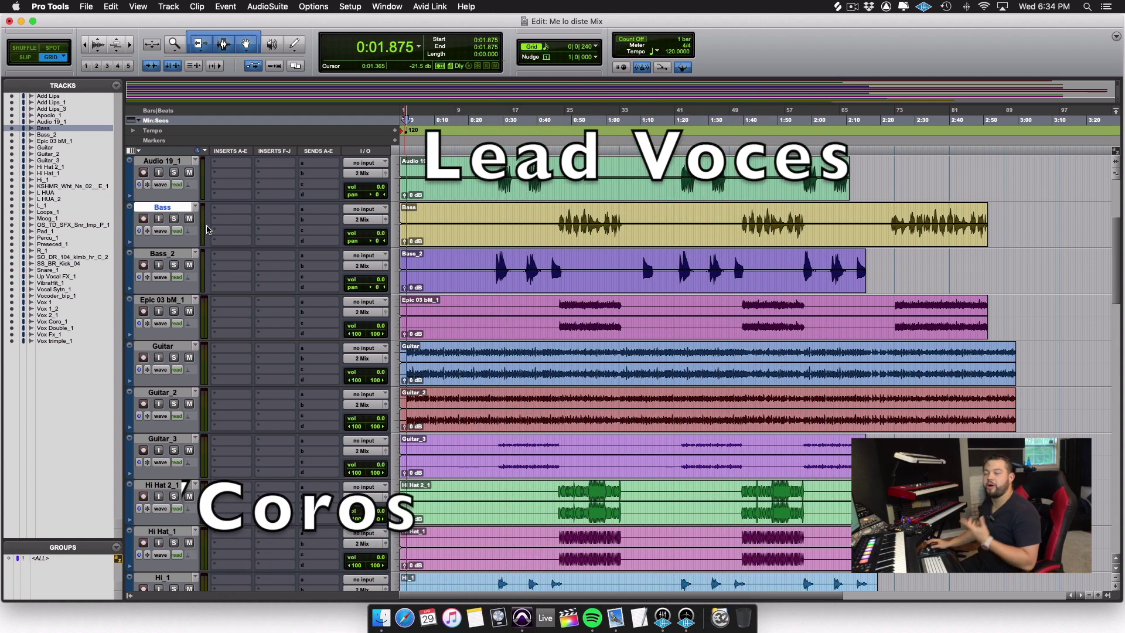
# Move the Bass and Bass_2 tracks above Audio 19_1 and colour both tracks red
pyautogui.click(166, 253)
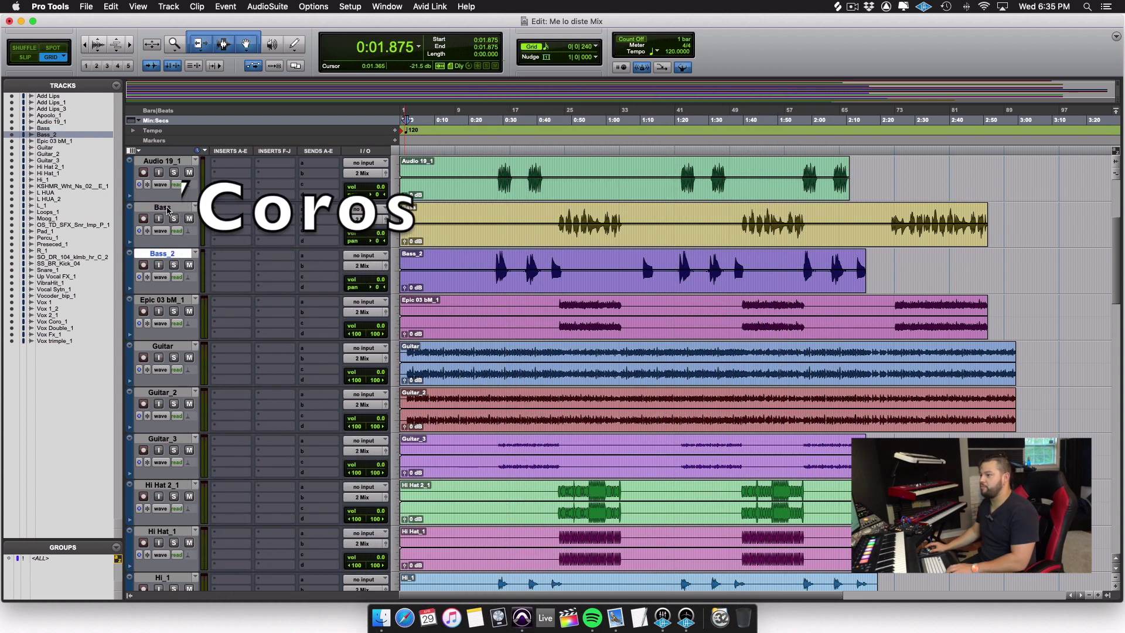
pyautogui.keyDown('shift'); pyautogui.click(166, 207); pyautogui.keyUp('shift')
pyautogui.moveTo(167, 206); pyautogui.dragTo(169, 162)
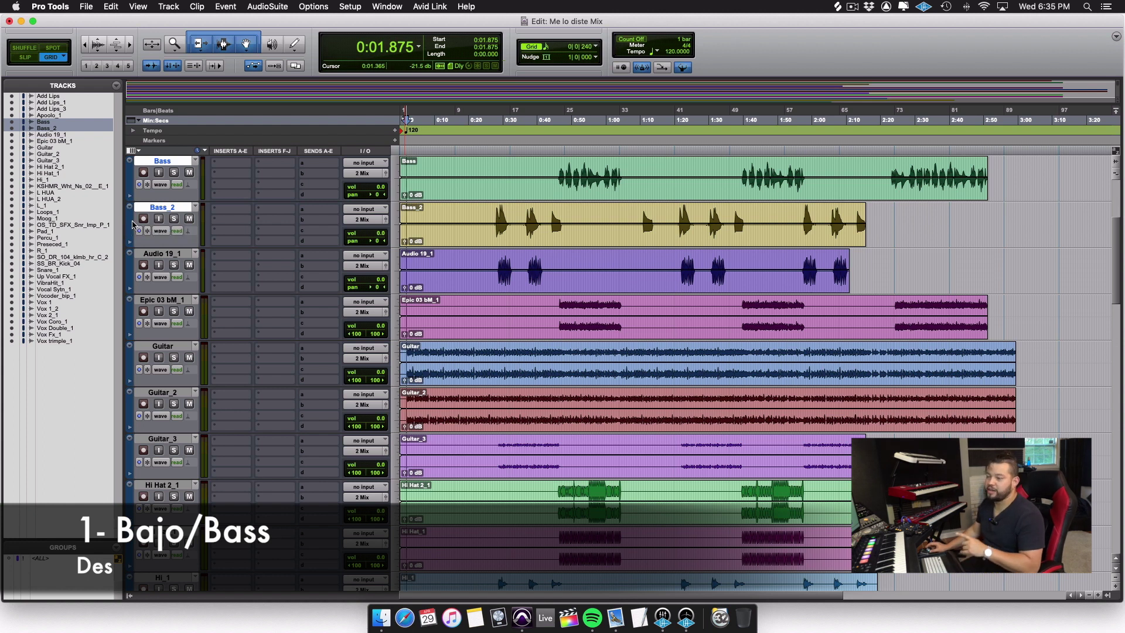
pyautogui.doubleClick(130, 223)
pyautogui.click(393, 261)
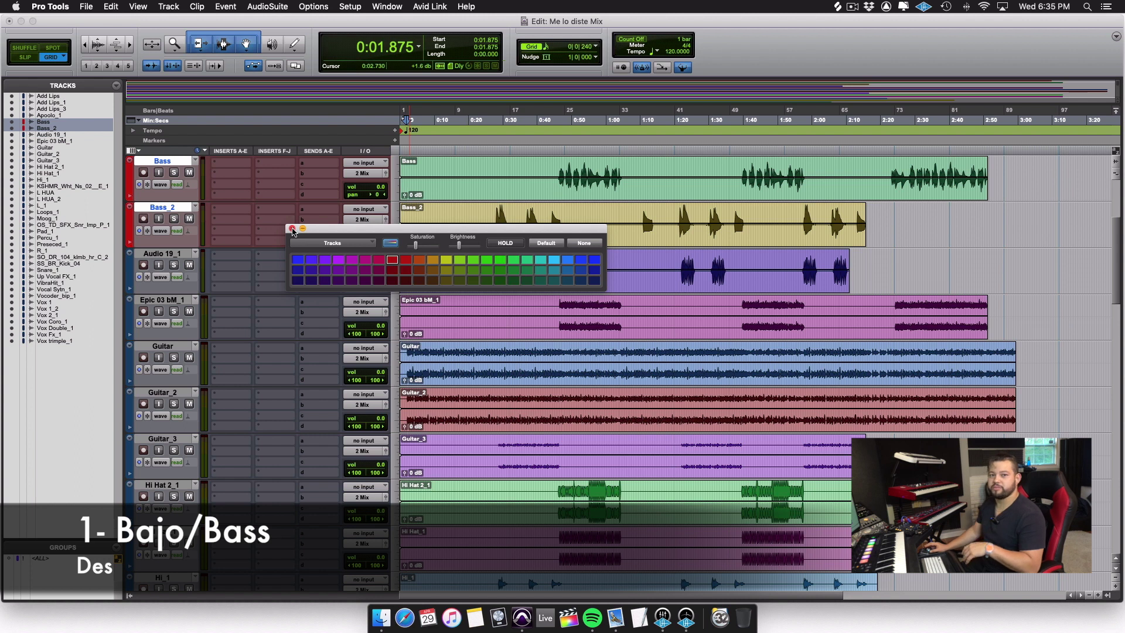
pyautogui.click(292, 229)
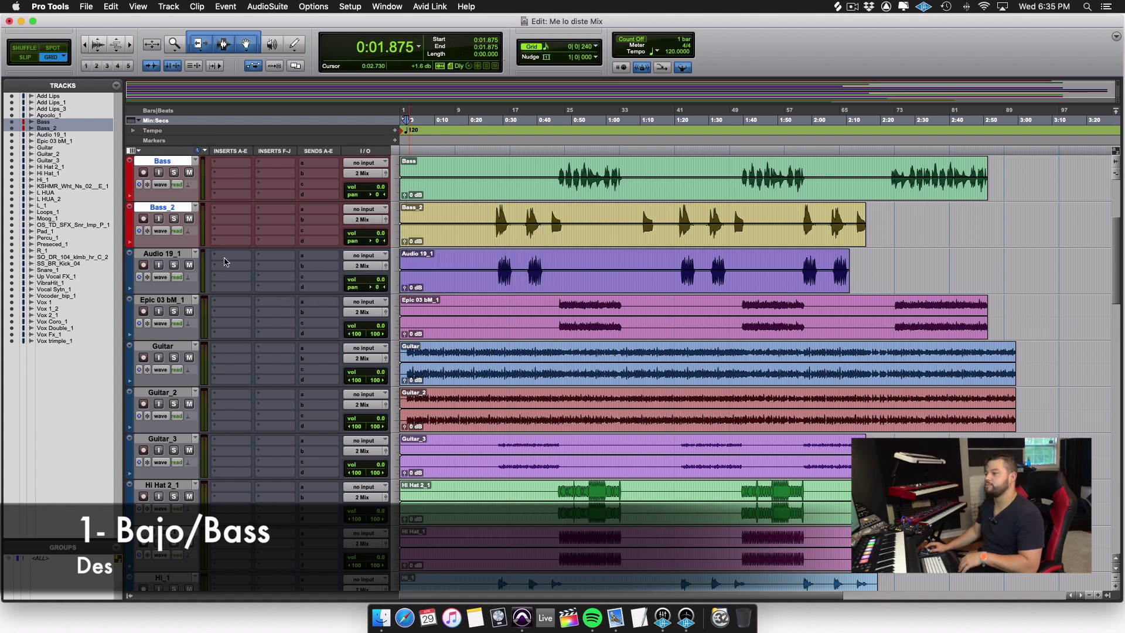
# Move the Moog_1 track directly beneath Bass_2 and colour it red
pyautogui.click(180, 255)
pyautogui.scroll(-10, 183, 393)
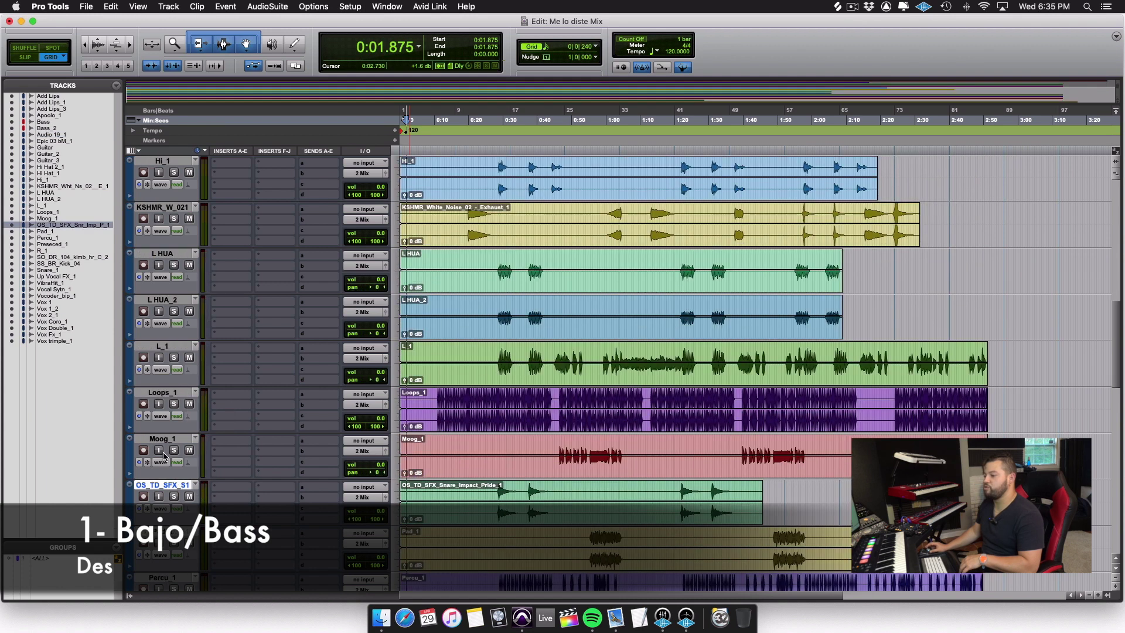
pyautogui.scroll(2, 178, 489)
pyautogui.click(176, 531)
pyautogui.moveTo(176, 531); pyautogui.dragTo(129, 456)
pyautogui.doubleClick(130, 458)
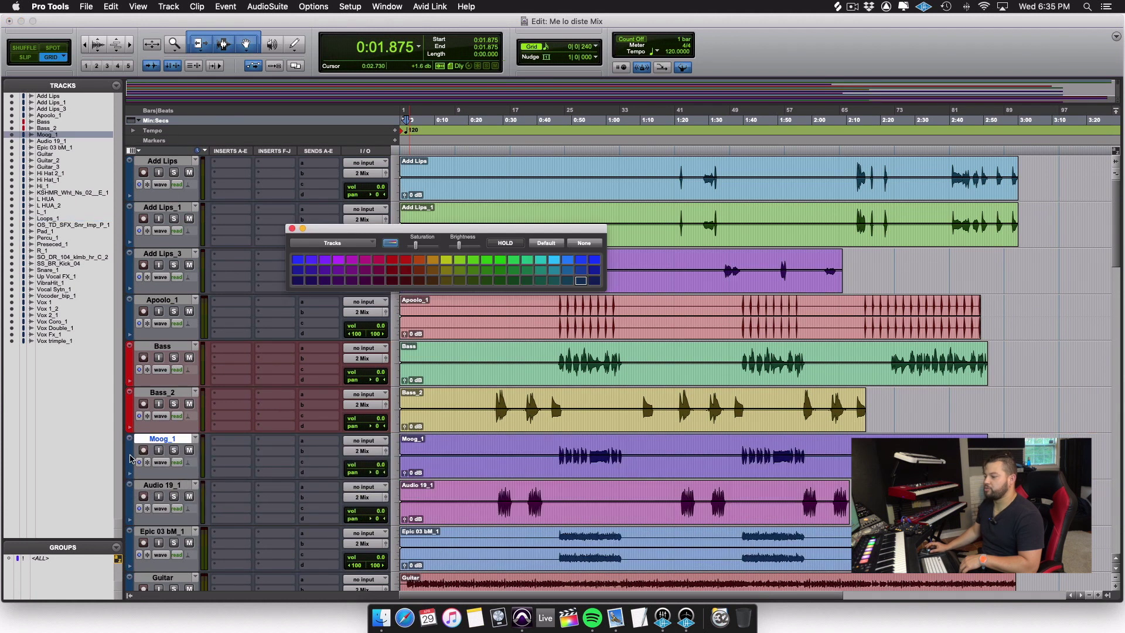
pyautogui.click(407, 260)
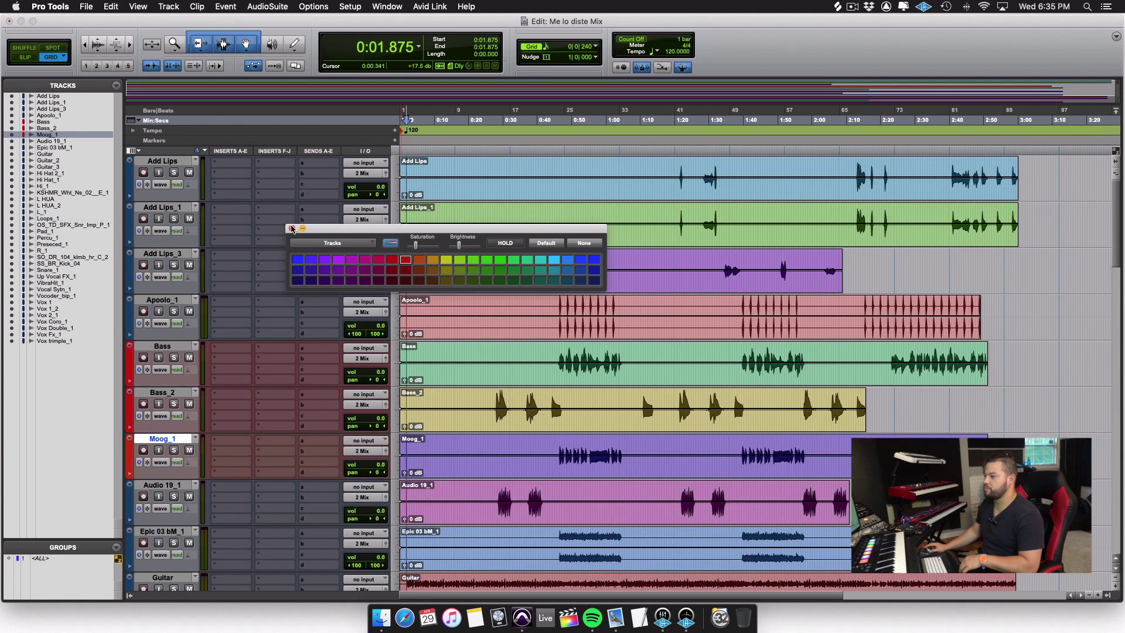
pyautogui.click(292, 228)
# Move the Bass, Bass_2 and Moog_1 tracks together to the top of the track order, above Add Lips
pyautogui.click(162, 346)
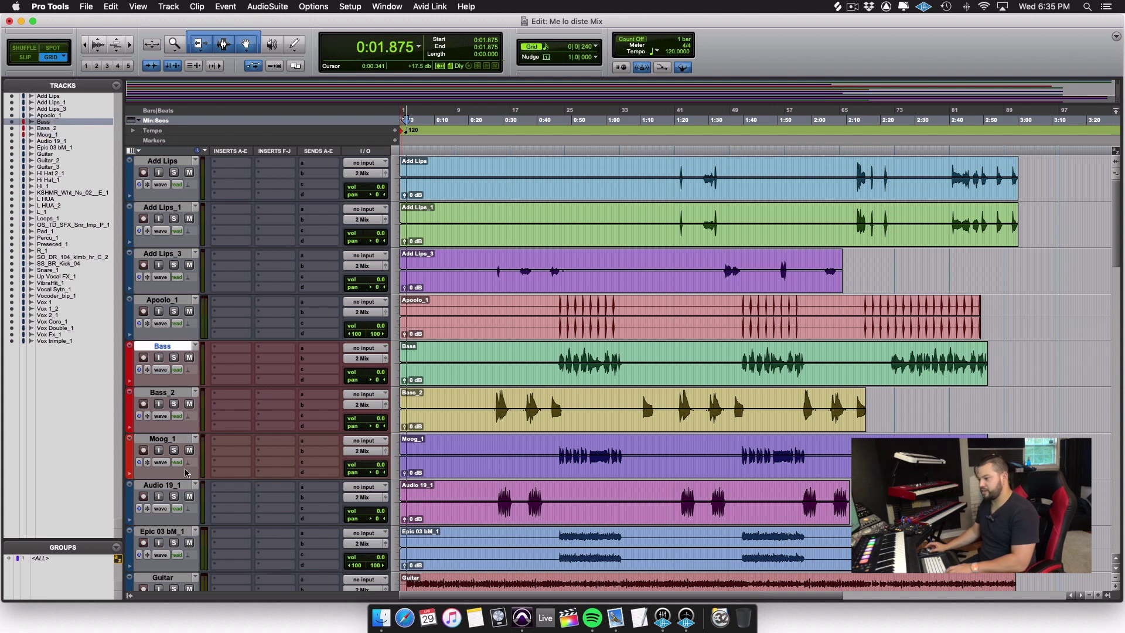
pyautogui.keyDown('shift'); pyautogui.click(175, 439); pyautogui.keyUp('shift')
pyautogui.moveTo(179, 350); pyautogui.dragTo(173, 77)
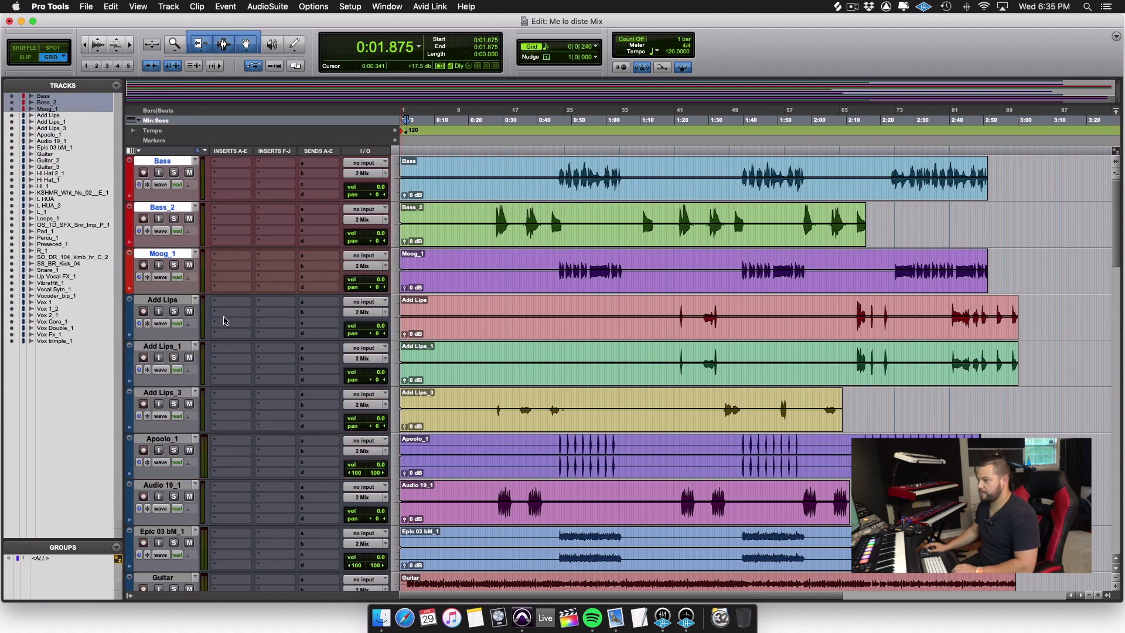
# Colour the Hi Hat 2_1 and Hi Hat_1 tracks yellow and move them directly beneath Moog_1
pyautogui.click(178, 301)
pyautogui.scroll(-2, 230, 377)
pyautogui.scroll(-5, 231, 376)
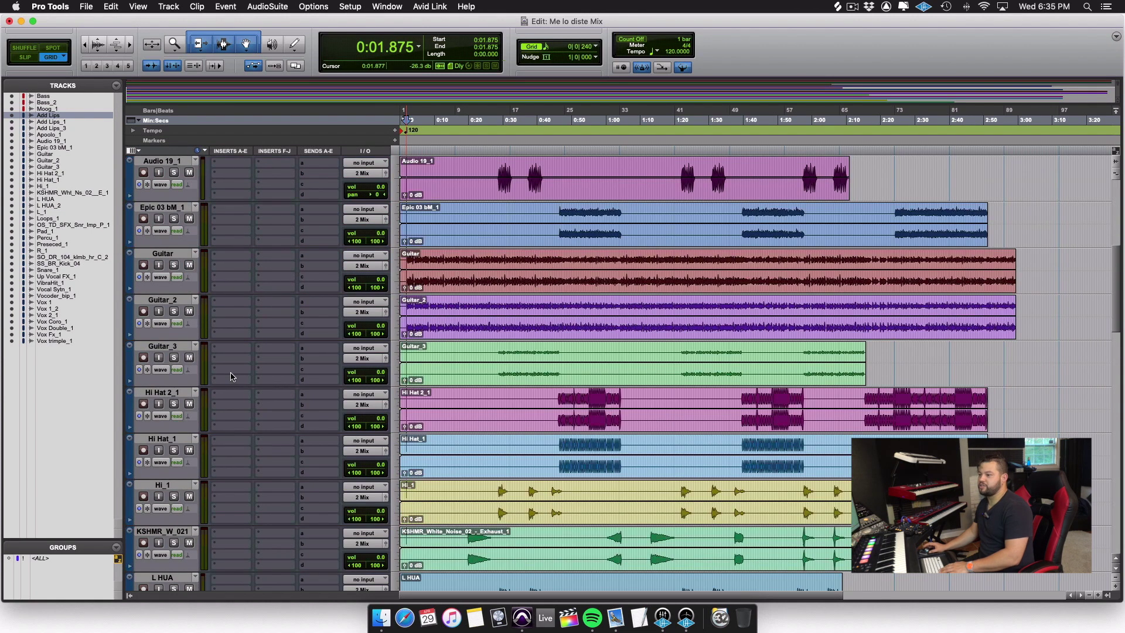
pyautogui.scroll(-4, 231, 376)
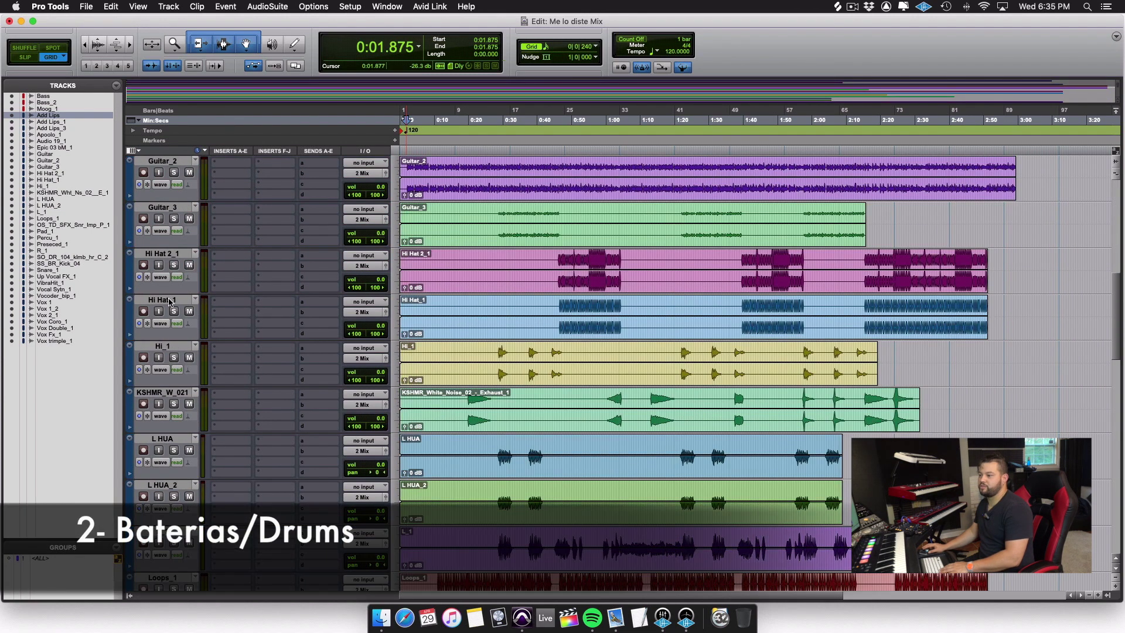
pyautogui.click(169, 299)
pyautogui.keyDown('shift'); pyautogui.click(168, 255); pyautogui.keyUp('shift')
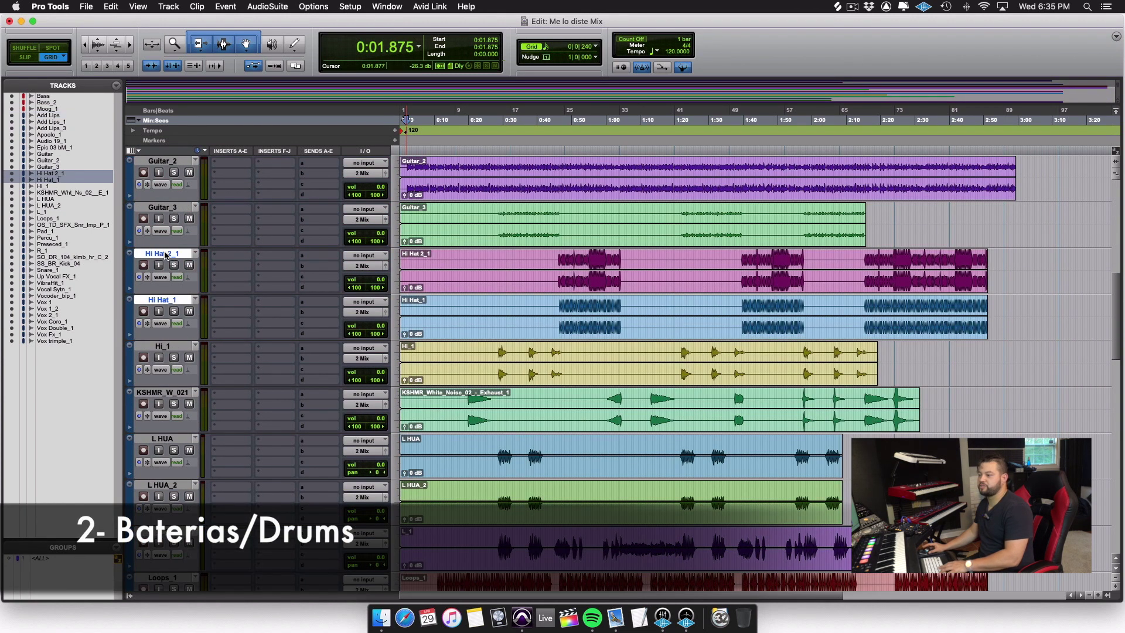
pyautogui.doubleClick(130, 329)
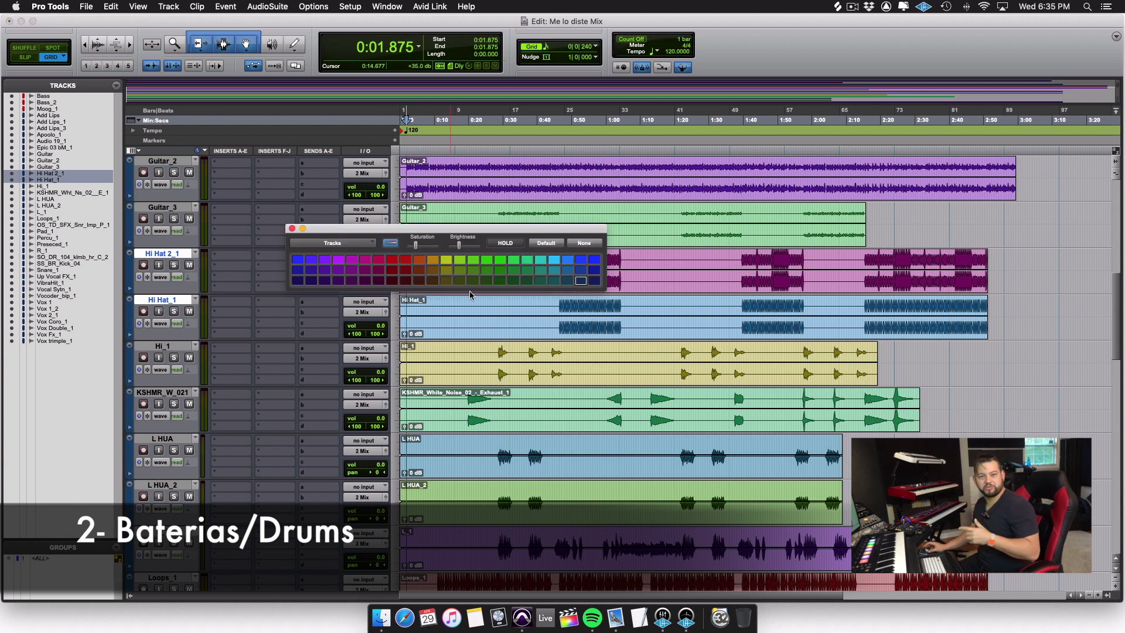
pyautogui.click(446, 263)
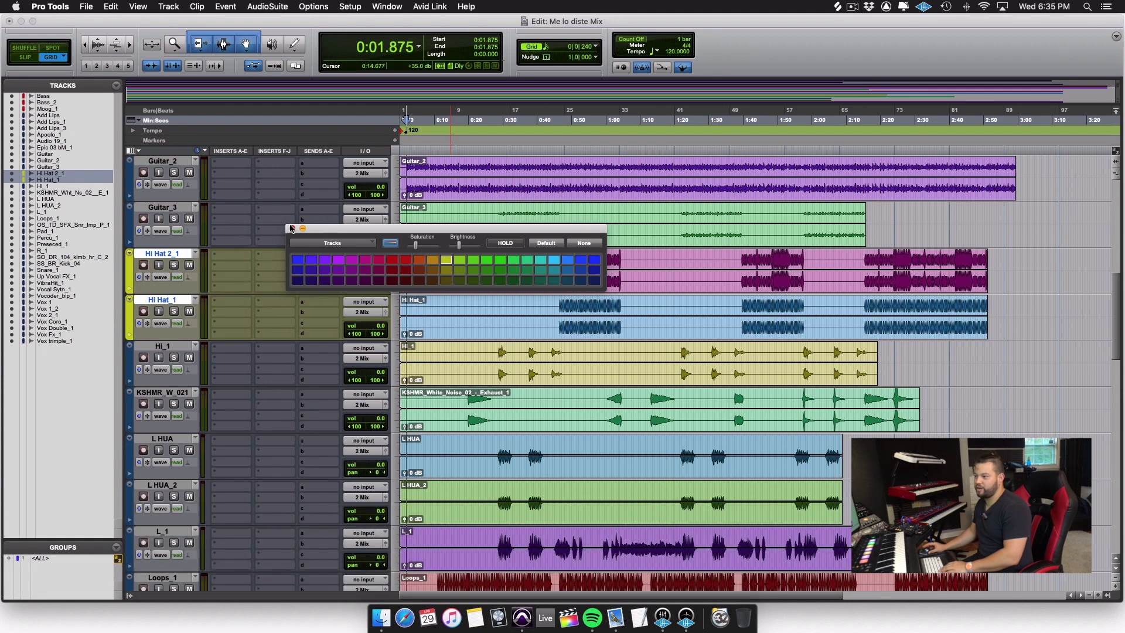
pyautogui.click(292, 228)
pyautogui.moveTo(176, 255); pyautogui.dragTo(170, 151)
pyautogui.moveTo(163, 130); pyautogui.dragTo(163, 304)
# Colour the Snare_1 track yellow and move it directly beneath Hi Hat_1
pyautogui.scroll(-20, 166, 490)
pyautogui.click(166, 490)
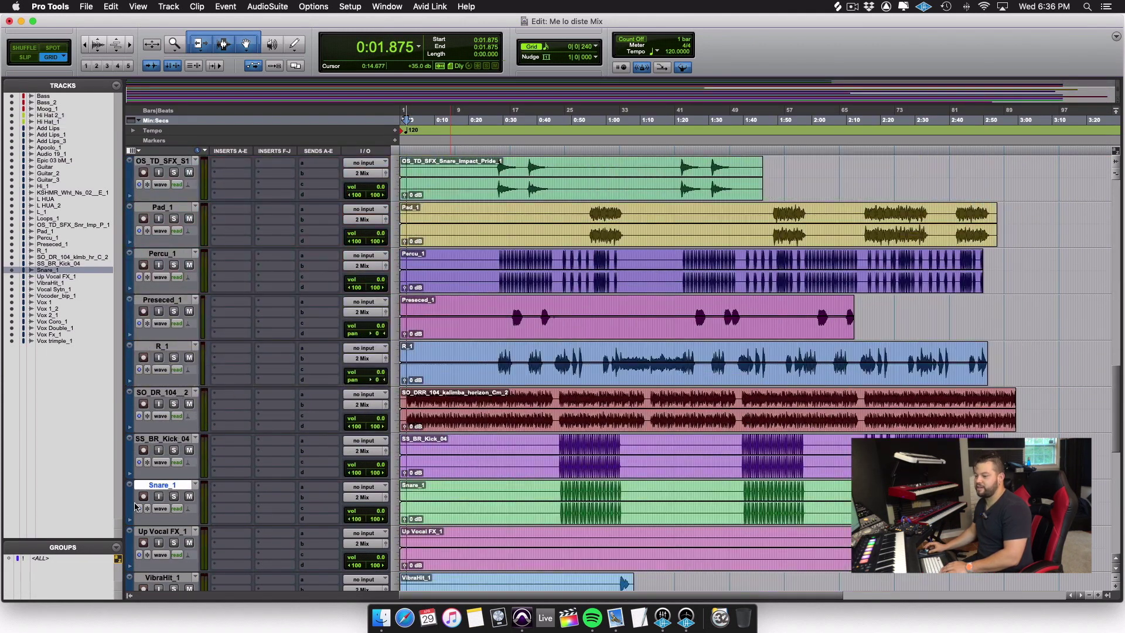
pyautogui.doubleClick(134, 507)
pyautogui.click(445, 261)
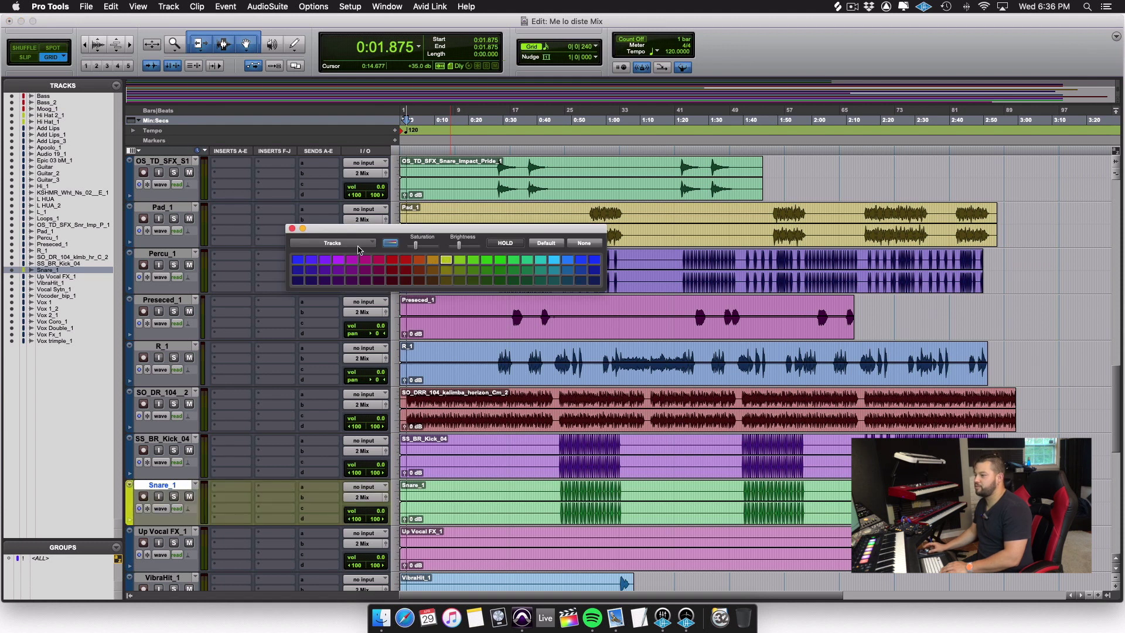
pyautogui.click(292, 228)
pyautogui.moveTo(167, 487); pyautogui.dragTo(167, 392)
# Audition the SS_BR_Kick_04 track in solo from 0:49.875, and unsolo it when done
pyautogui.scroll(-3, 229, 457)
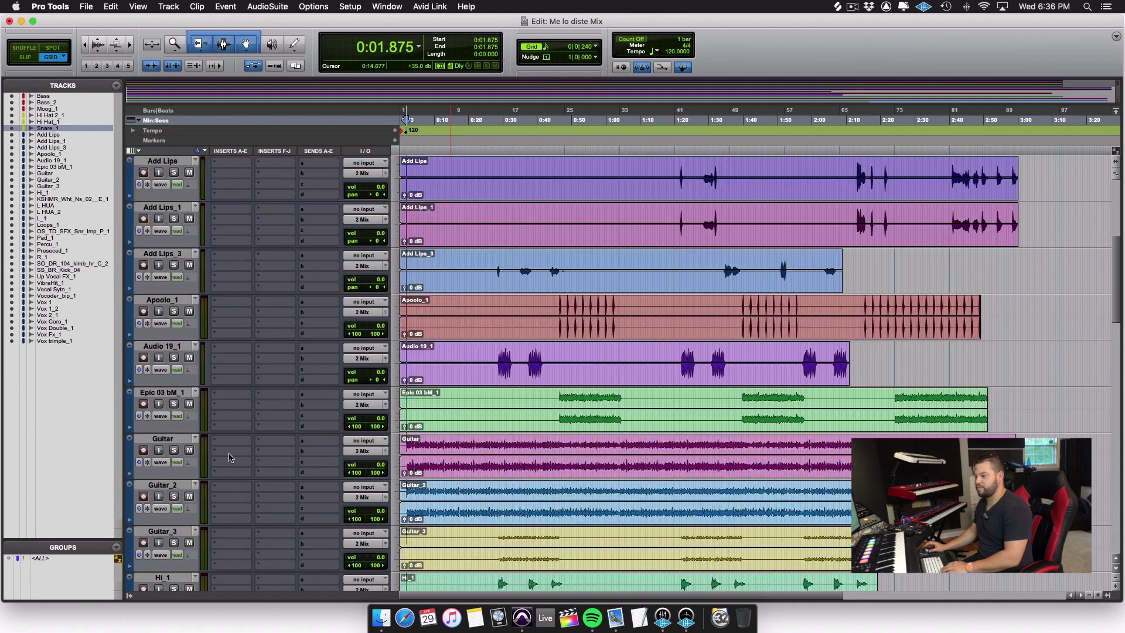
pyautogui.scroll(-18, 229, 457)
pyautogui.click(174, 311)
pyautogui.click(571, 240)
pyautogui.press('space')
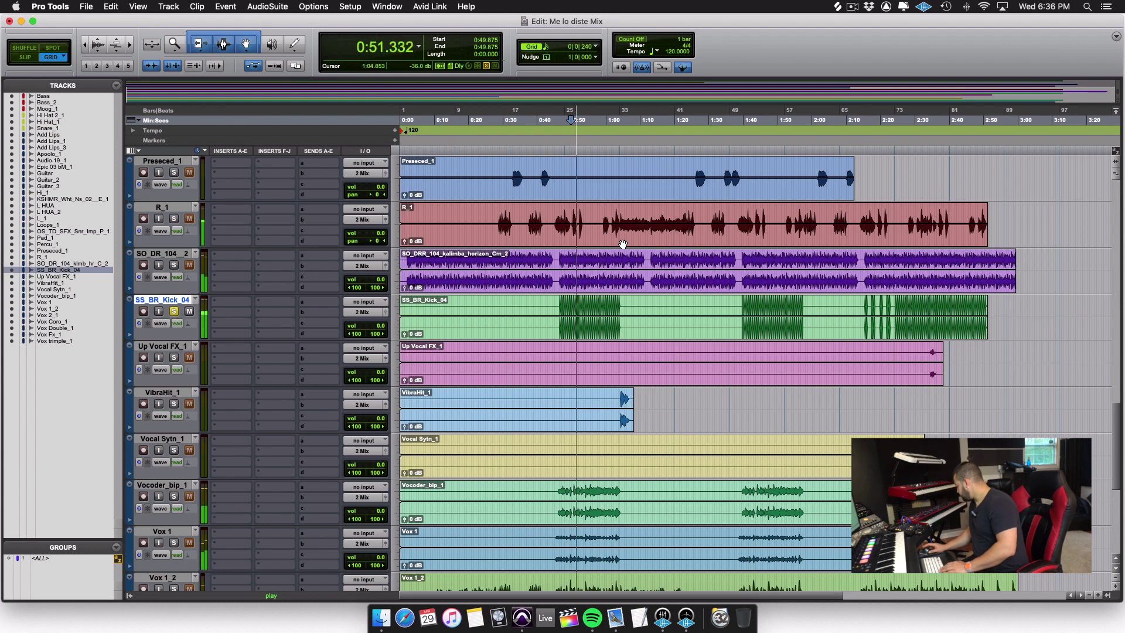
pyautogui.press('space')
pyautogui.click(174, 311)
# Rename the SS_BR_Kick_04 track as Kick
pyautogui.doubleClick(166, 301)
pyautogui.write('Kick')
pyautogui.press('Return')
# Move the Kick track directly beneath Moog_1, above Hi Hat 2_1, and colour it yellow
pyautogui.moveTo(170, 301); pyautogui.dragTo(139, 321)
pyautogui.doubleClick(129, 320)
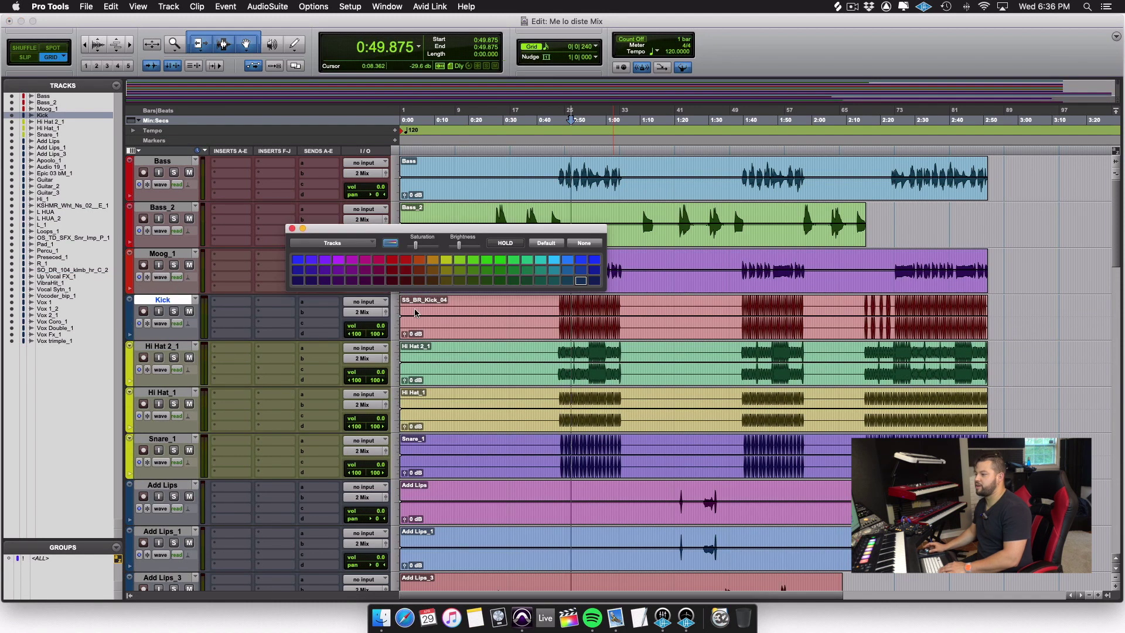
pyautogui.click(441, 262)
pyautogui.click(291, 229)
# Audition the Hi_1 track in solo from 0:28.375, and unsolo it when done
pyautogui.scroll(-10, 281, 307)
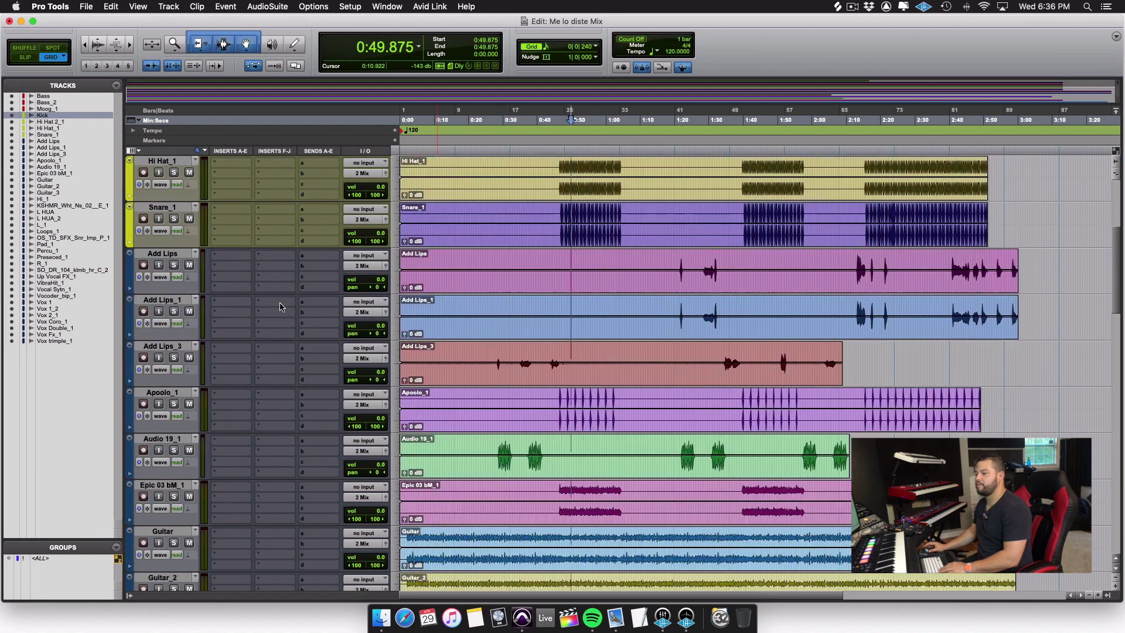
pyautogui.scroll(-2, 281, 306)
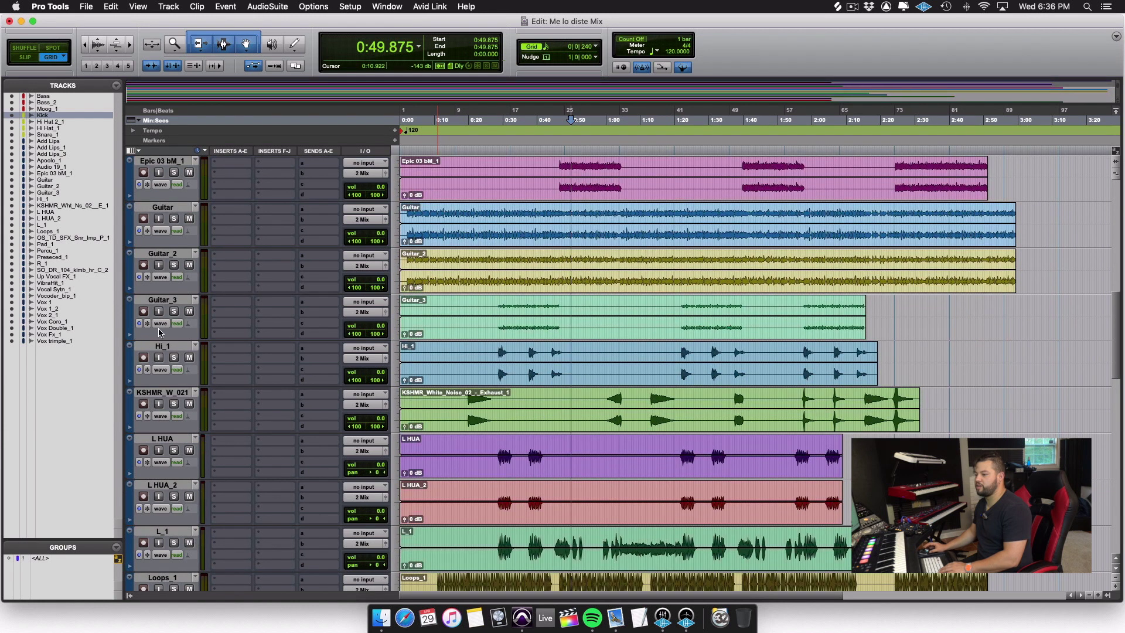
pyautogui.click(162, 346)
pyautogui.click(174, 358)
pyautogui.click(495, 156)
pyautogui.press('space')
pyautogui.click(176, 356)
pyautogui.press('space')
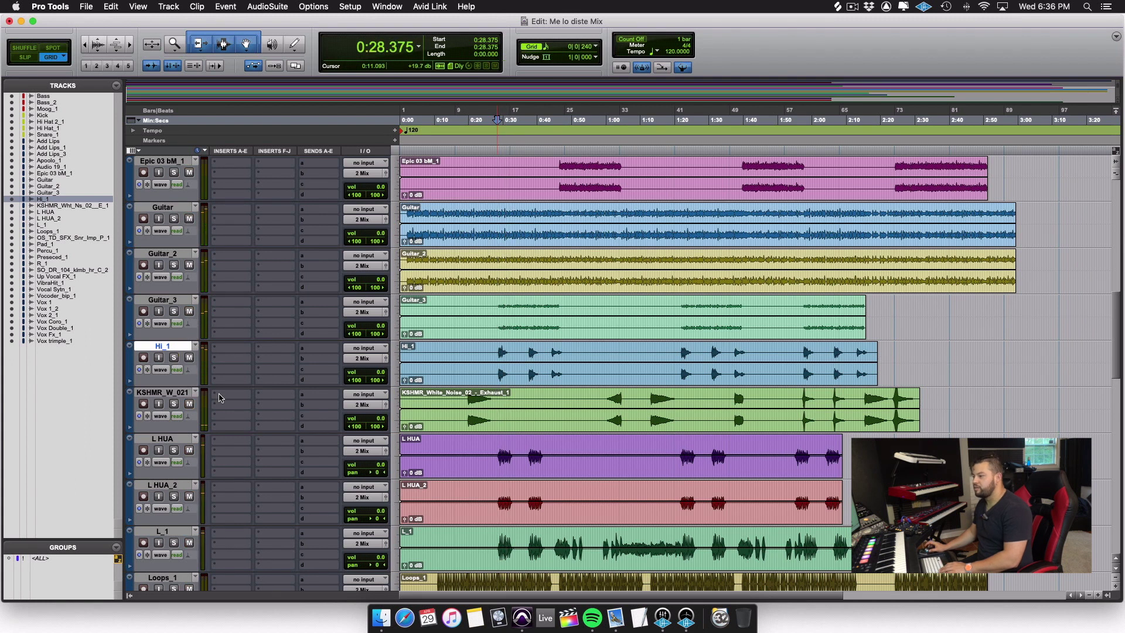
# Play short passages from 0:28.375 to identify the loop material among the unsorted tracks
pyautogui.scroll(-8, 223, 404)
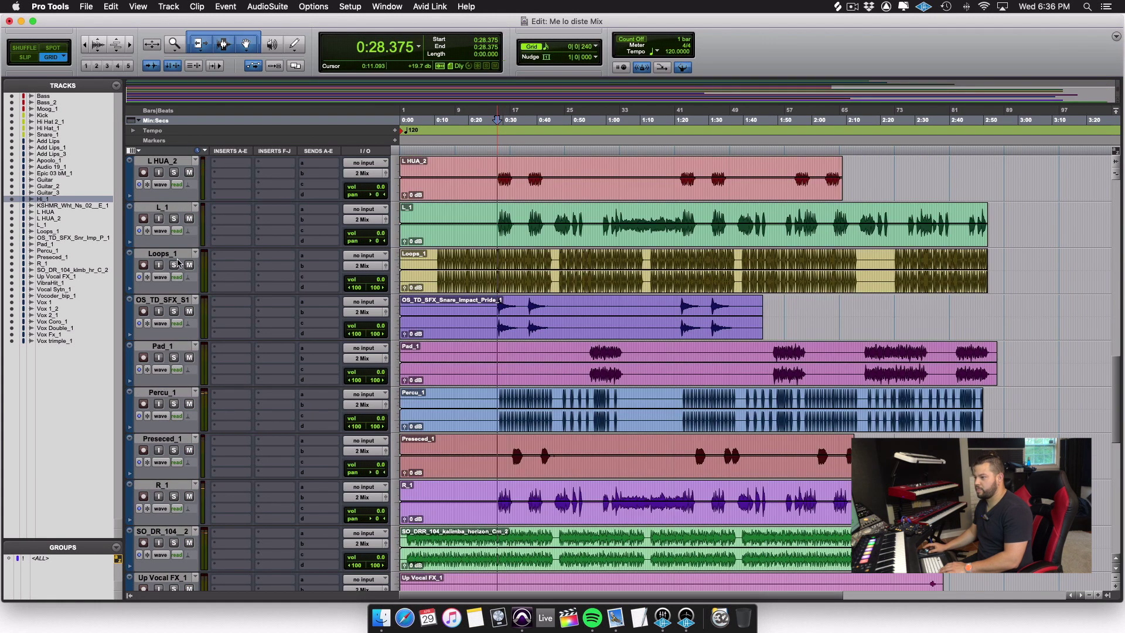
pyautogui.press('space')
pyautogui.press('space')
pyautogui.scroll(-2, 237, 331)
pyautogui.press('space')
pyautogui.press('space')
# Rename the SO_DRR_104_kalimba_horizon_Cm_2 track as Loops
pyautogui.doubleClick(169, 441)
pyautogui.write('Loops')
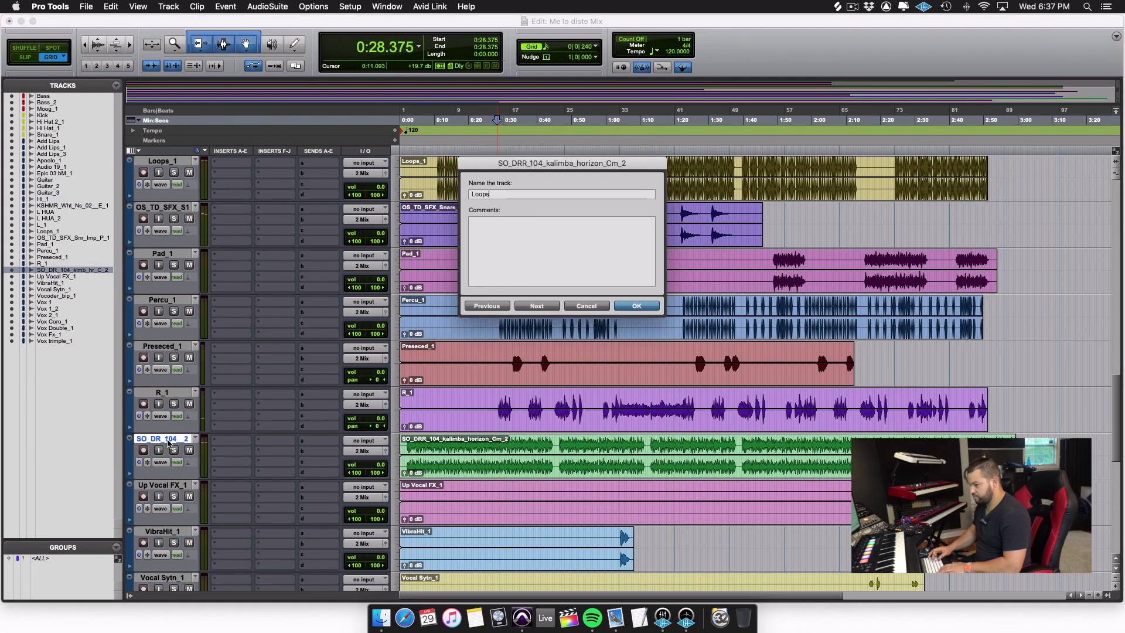
pyautogui.press('Return')
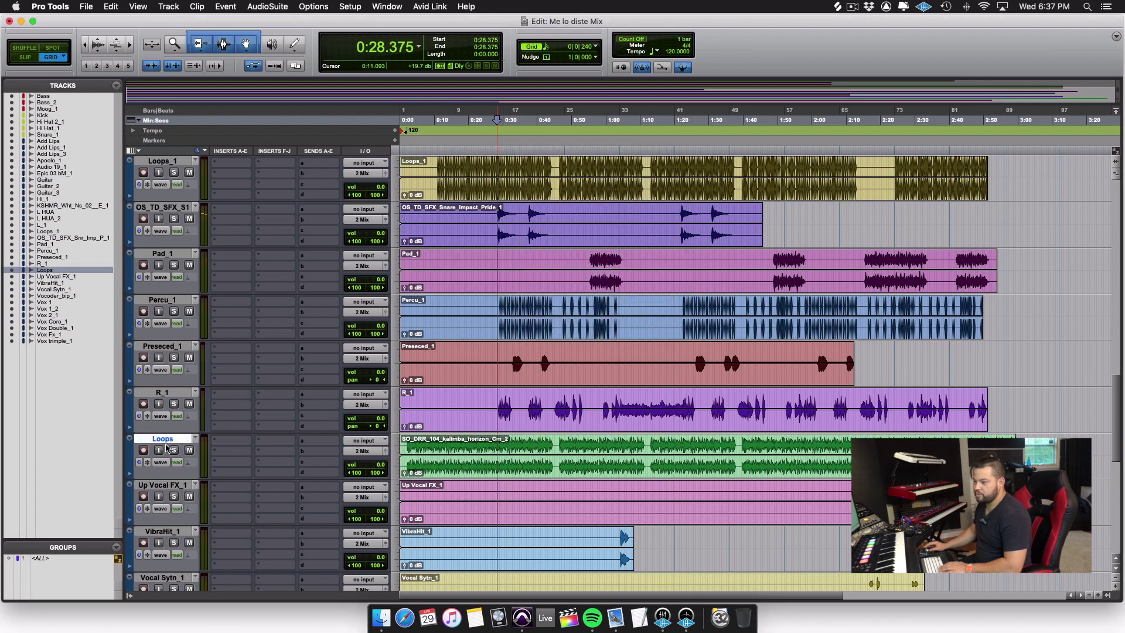
# Move the Add Lips, Add Lips_1, Add Lips_3 and Apoolo_1 tracks together to the end of the track order, below Vox trimple_1
pyautogui.scroll(-3, 176, 442)
pyautogui.scroll(-4, 195, 466)
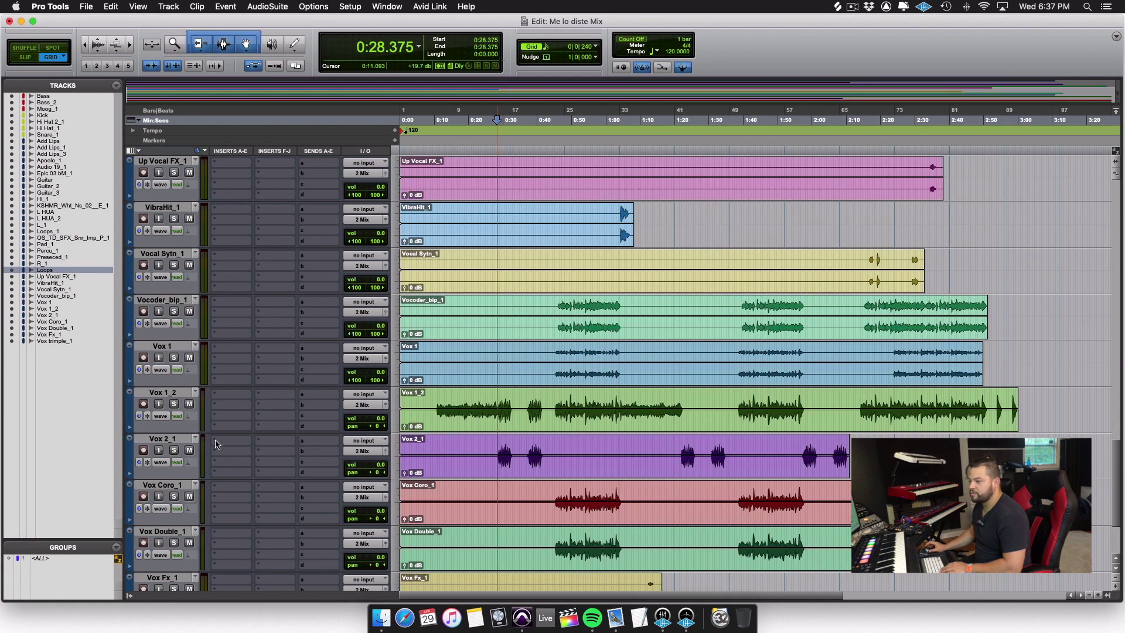
pyautogui.scroll(-3, 216, 443)
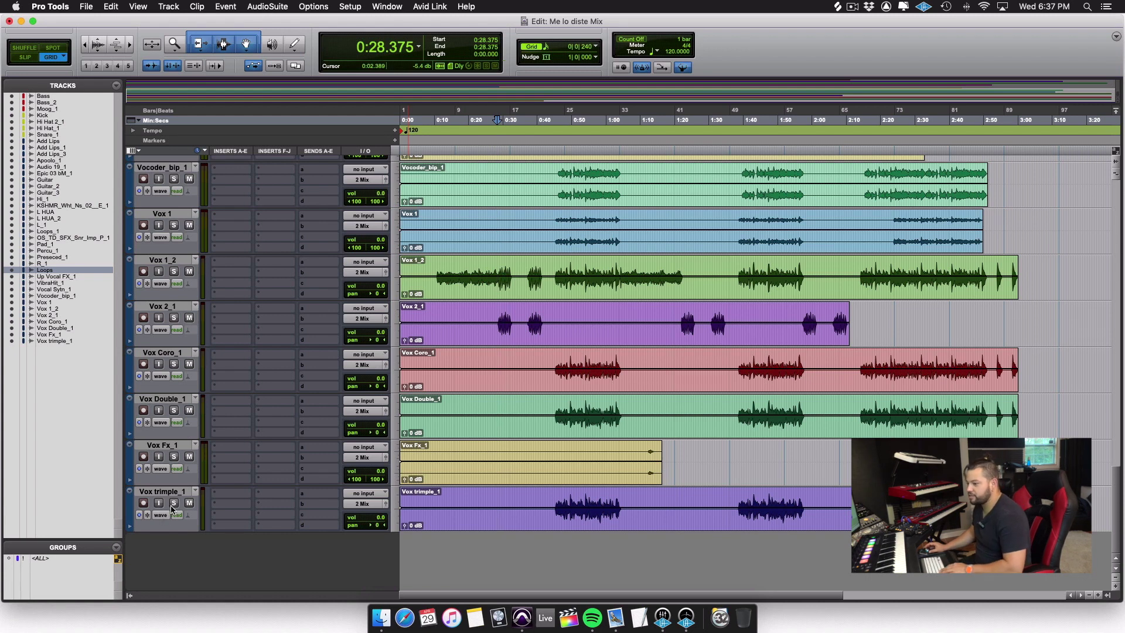
pyautogui.scroll(20, 171, 509)
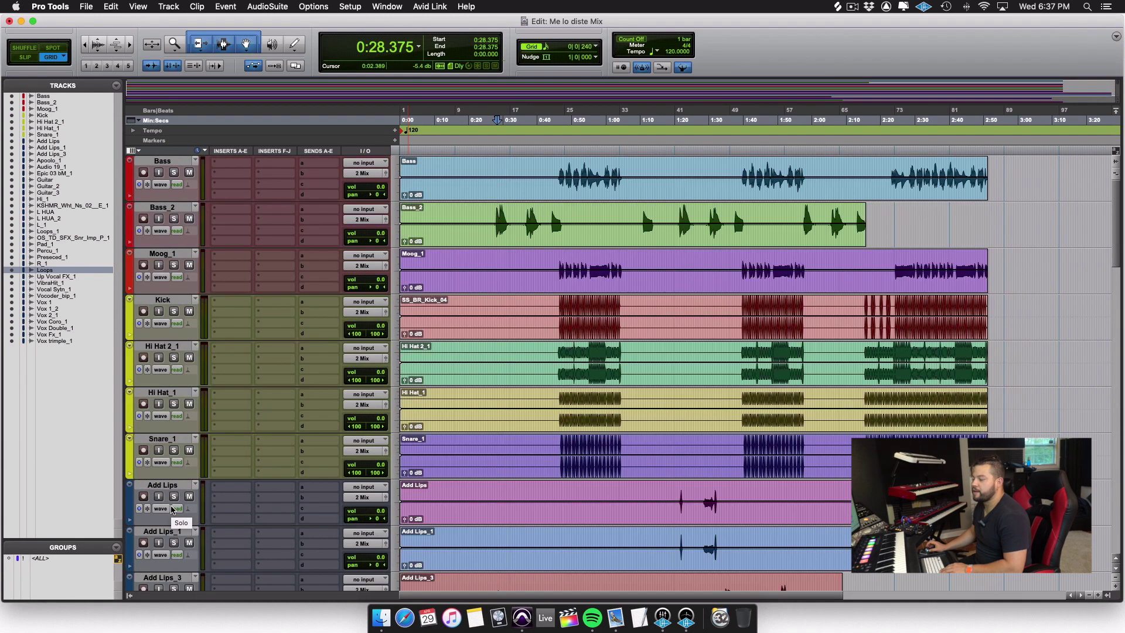
pyautogui.scroll(-2, 205, 453)
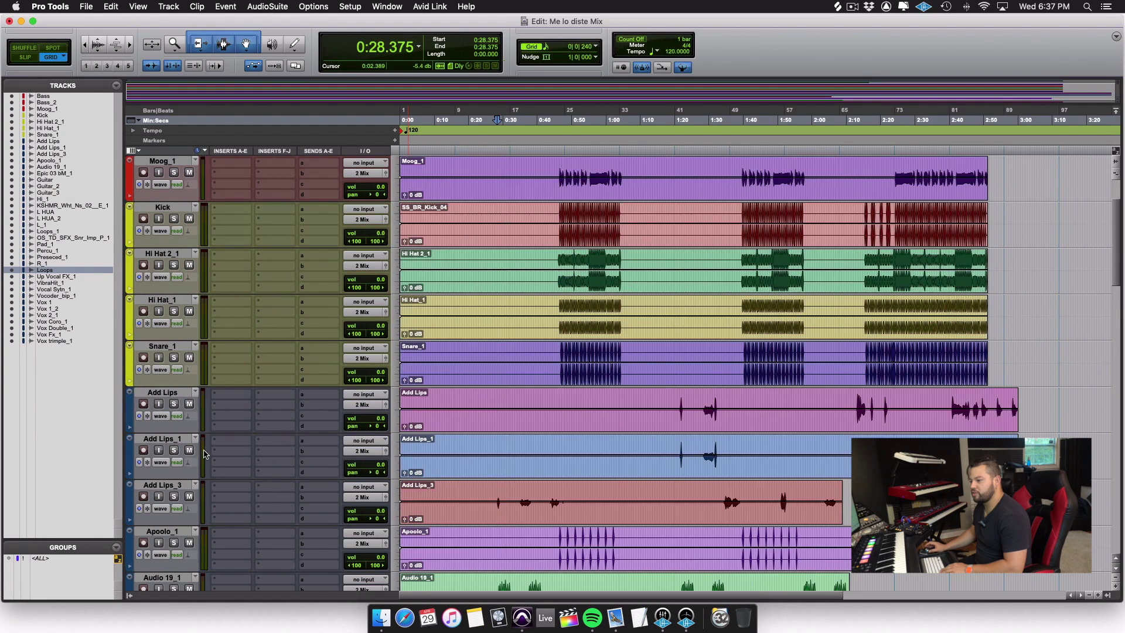
pyautogui.click(174, 394)
pyautogui.click(171, 440)
pyautogui.scroll(-3, 171, 442)
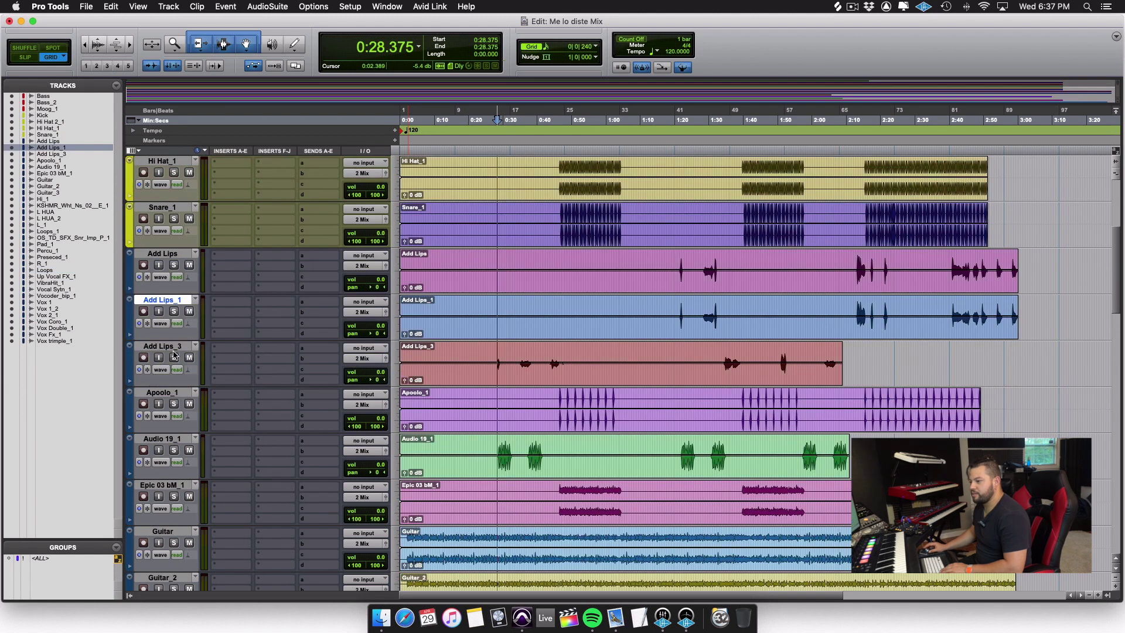
pyautogui.click(171, 345)
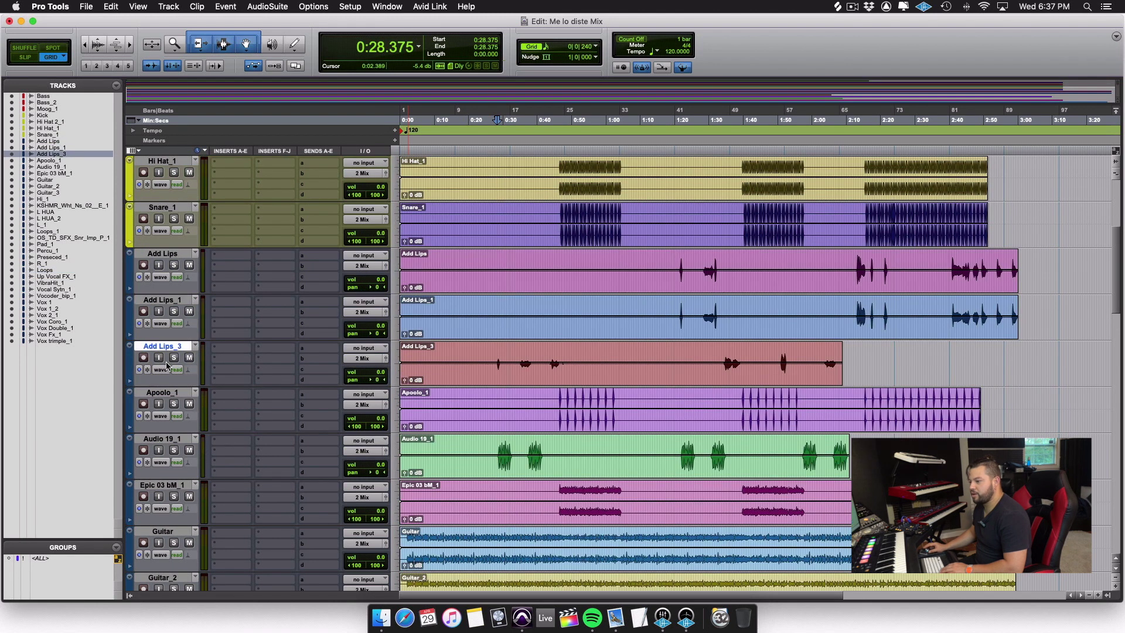
pyautogui.keyDown('shift'); pyautogui.click(169, 394); pyautogui.keyUp('shift')
pyautogui.keyDown('shift'); pyautogui.click(166, 254); pyautogui.keyUp('shift')
pyautogui.scroll(-15, 167, 255)
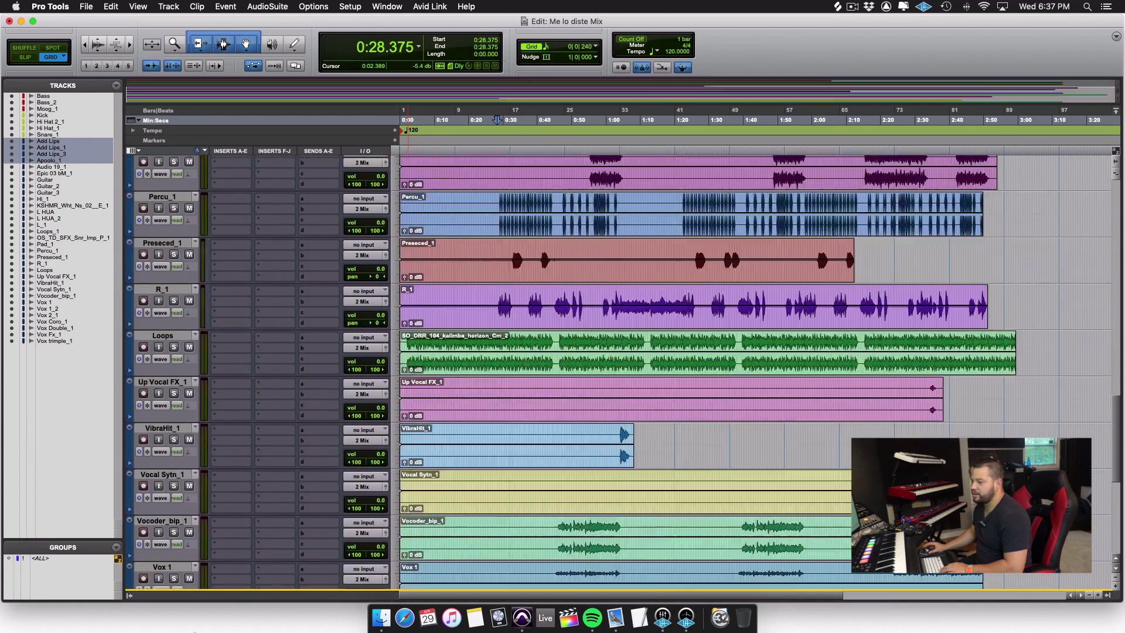
pyautogui.moveTo(195, 632); pyautogui.dragTo(196, 615)
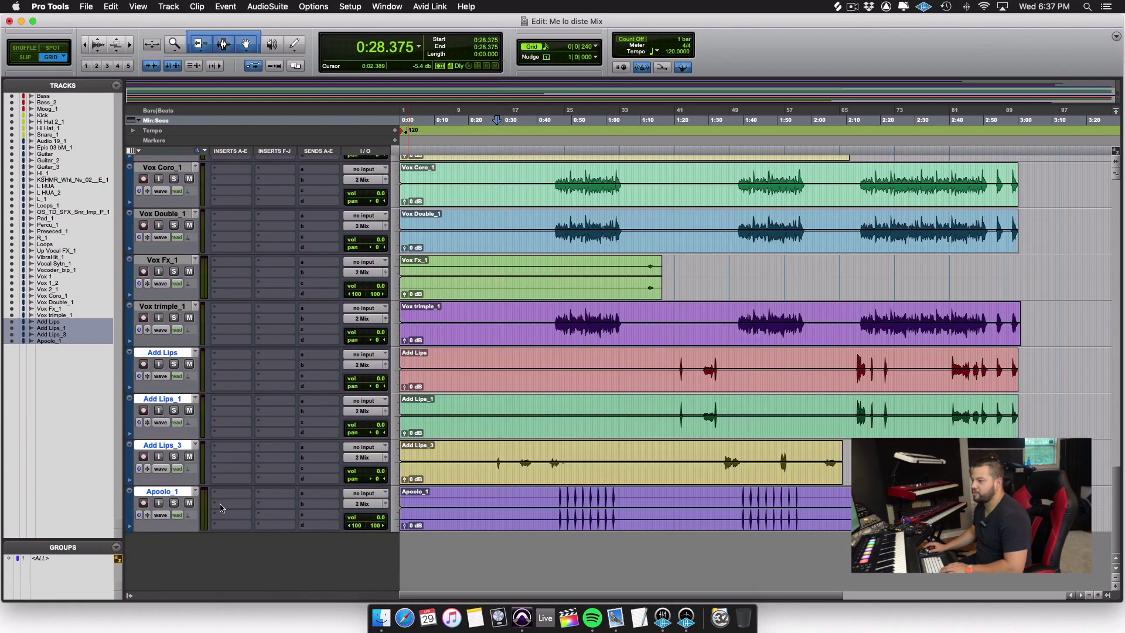
# Solo the Audio 19_1 track and audition it from 0:29.375
pyautogui.scroll(20, 221, 504)
pyautogui.click(162, 345)
pyautogui.click(173, 357)
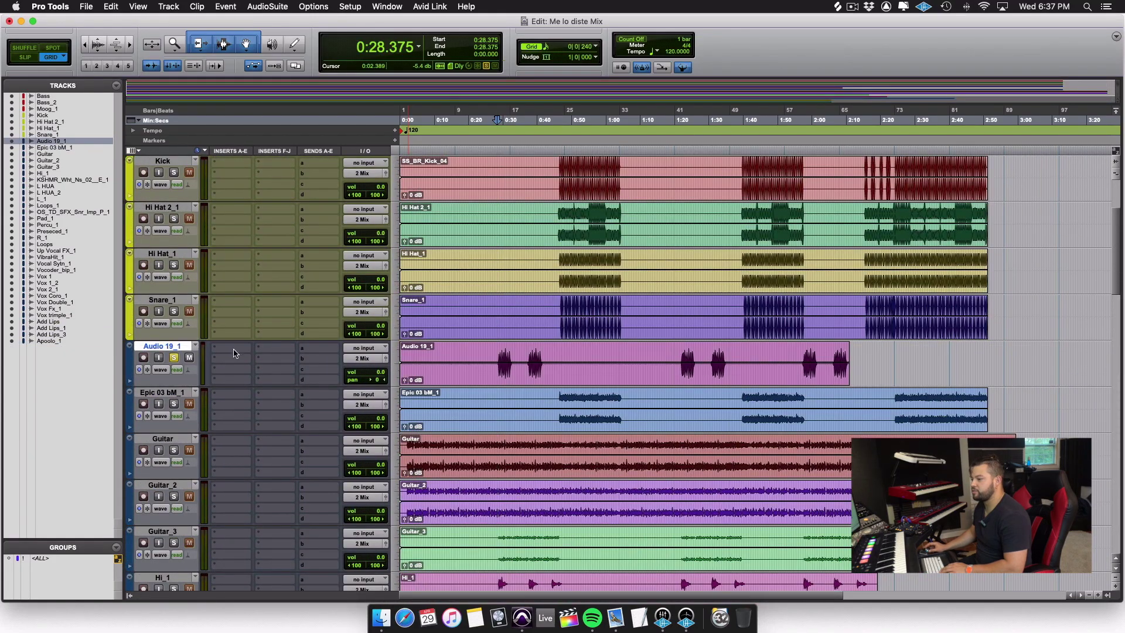
pyautogui.click(503, 153)
pyautogui.press('space')
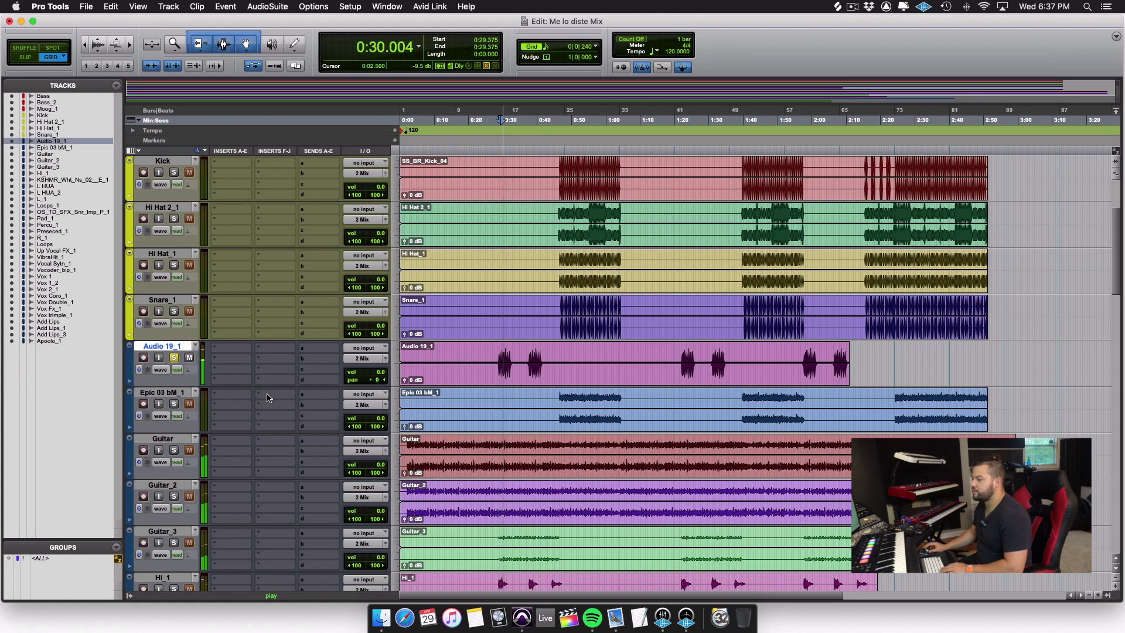
pyautogui.press('space')
# Rename the Audio 19_1 track as Auuu A
pyautogui.doubleClick(167, 346)
pyautogui.write('Auuu A')
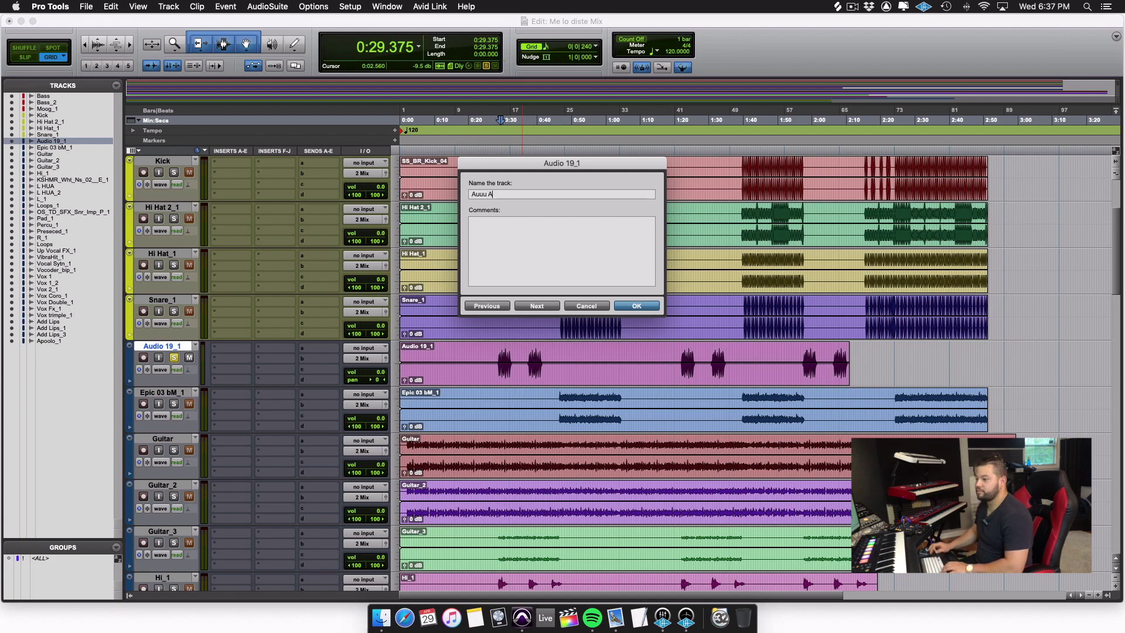
pyautogui.press('Return')
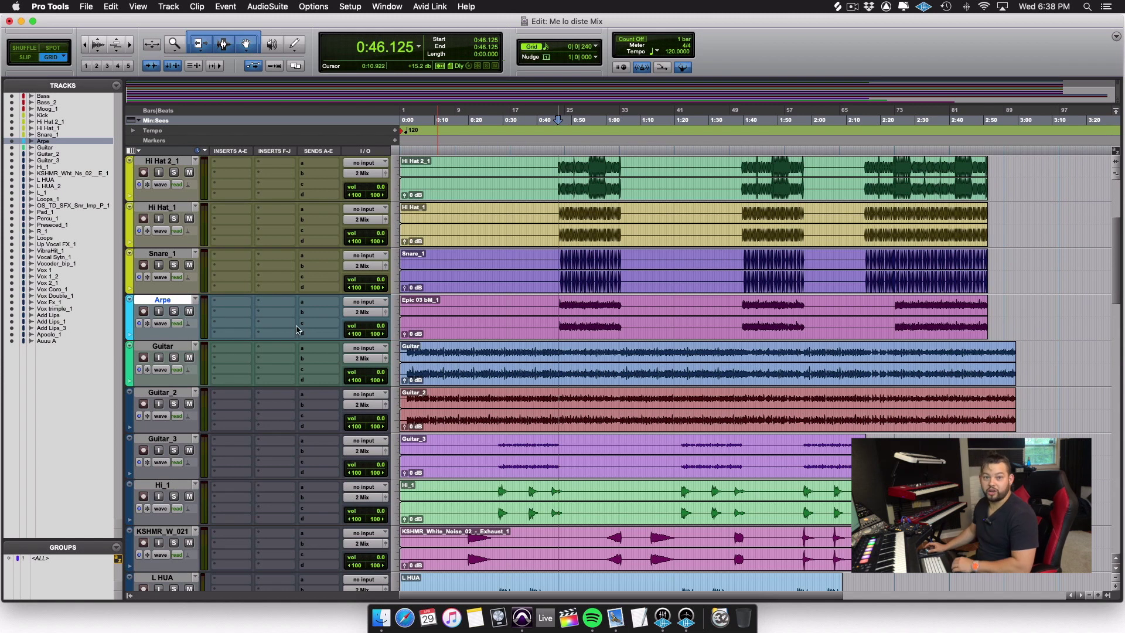
pyautogui.click(163, 346)
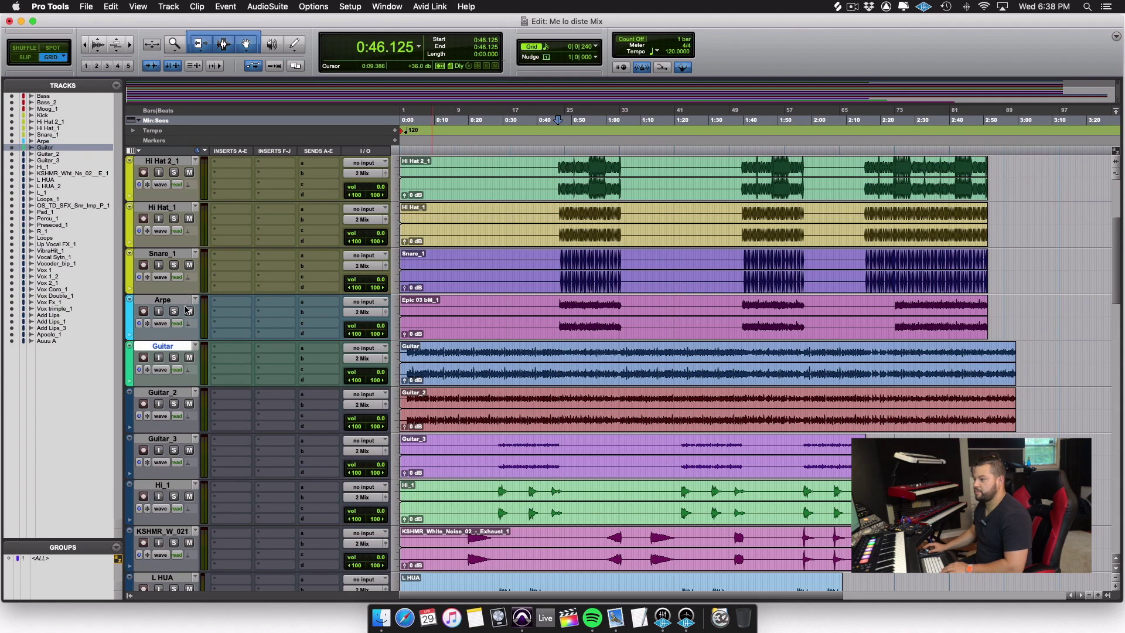
pyautogui.click(162, 299)
pyautogui.click(174, 311)
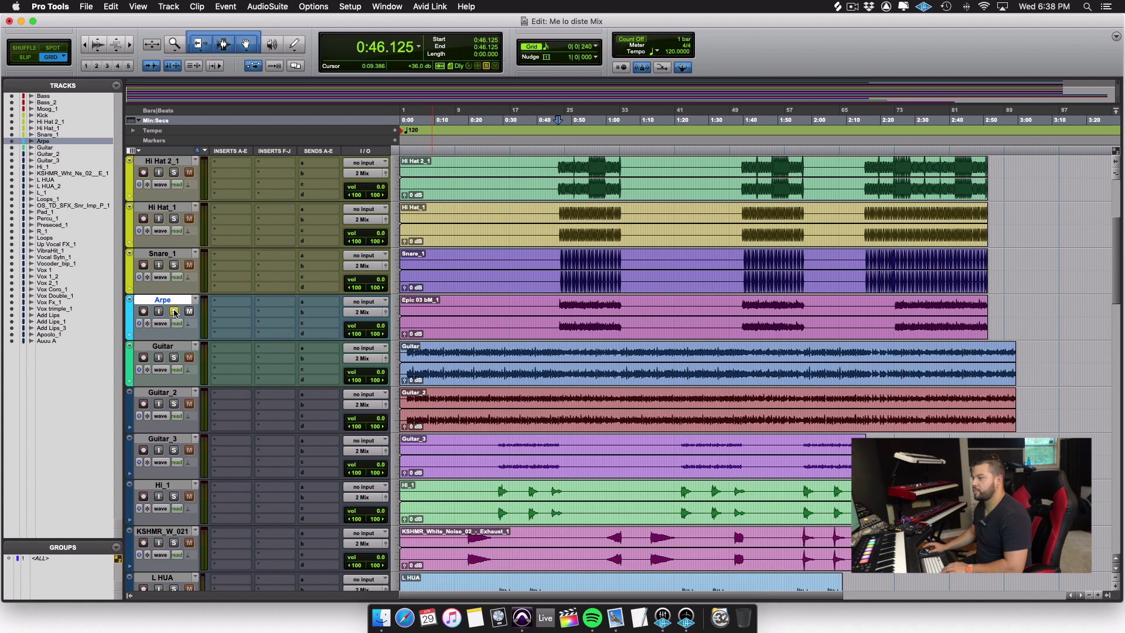
pyautogui.click(166, 347)
# Colour the Guitar_2 and Guitar_3 tracks the same green as the Guitar track
pyautogui.click(165, 392)
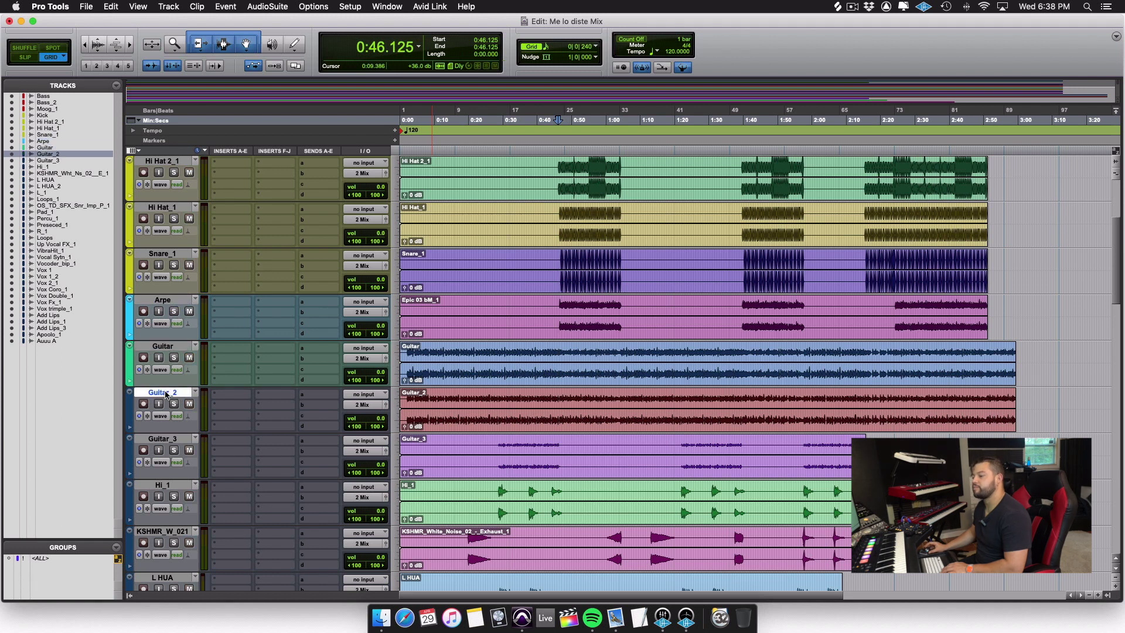
pyautogui.doubleClick(131, 417)
pyautogui.click(528, 262)
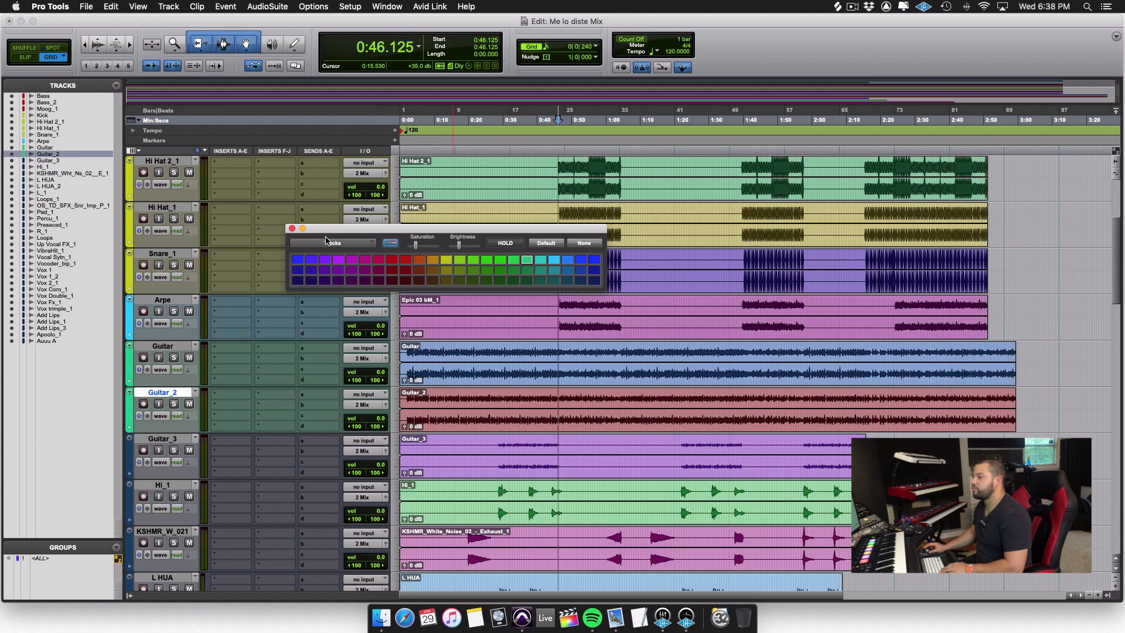
pyautogui.click(292, 228)
pyautogui.click(129, 457)
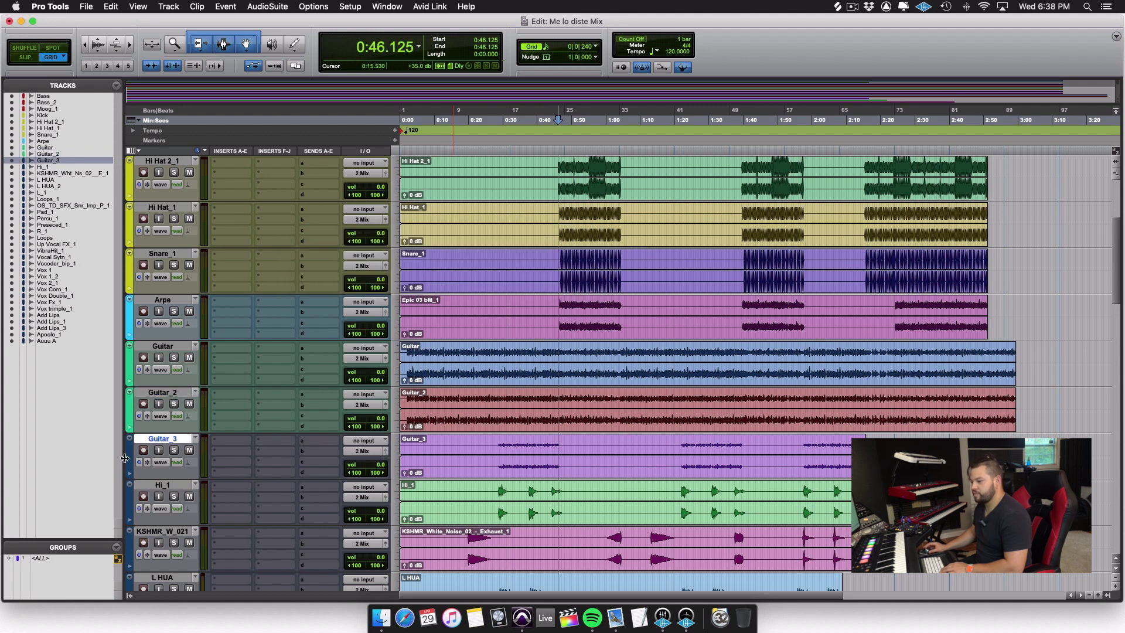
pyautogui.doubleClick(130, 462)
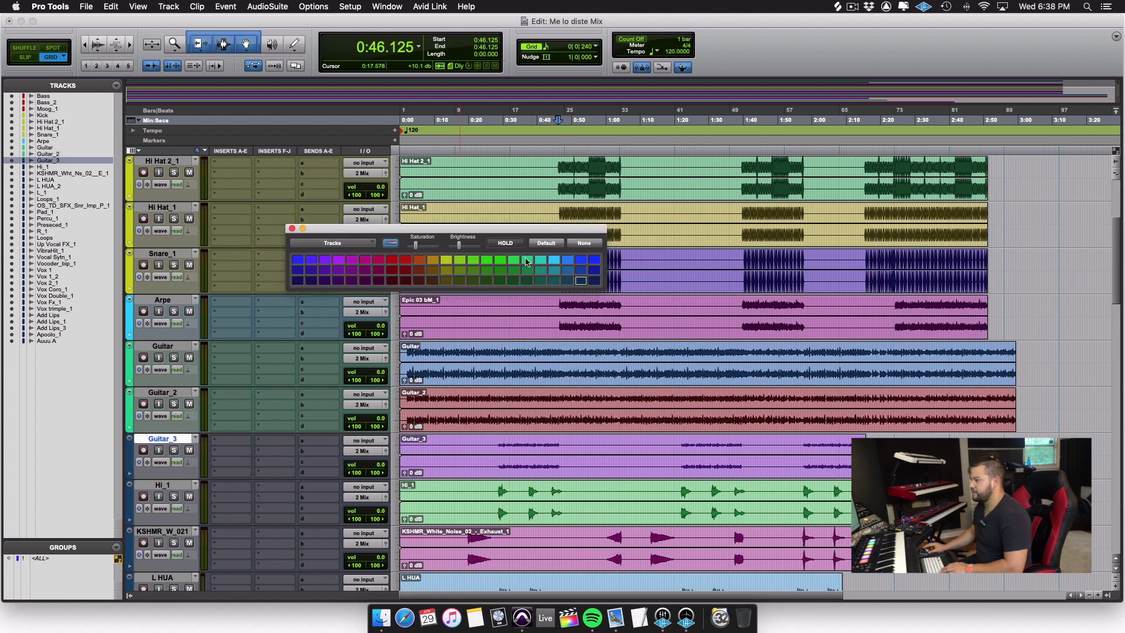
pyautogui.click(526, 262)
pyautogui.click(292, 228)
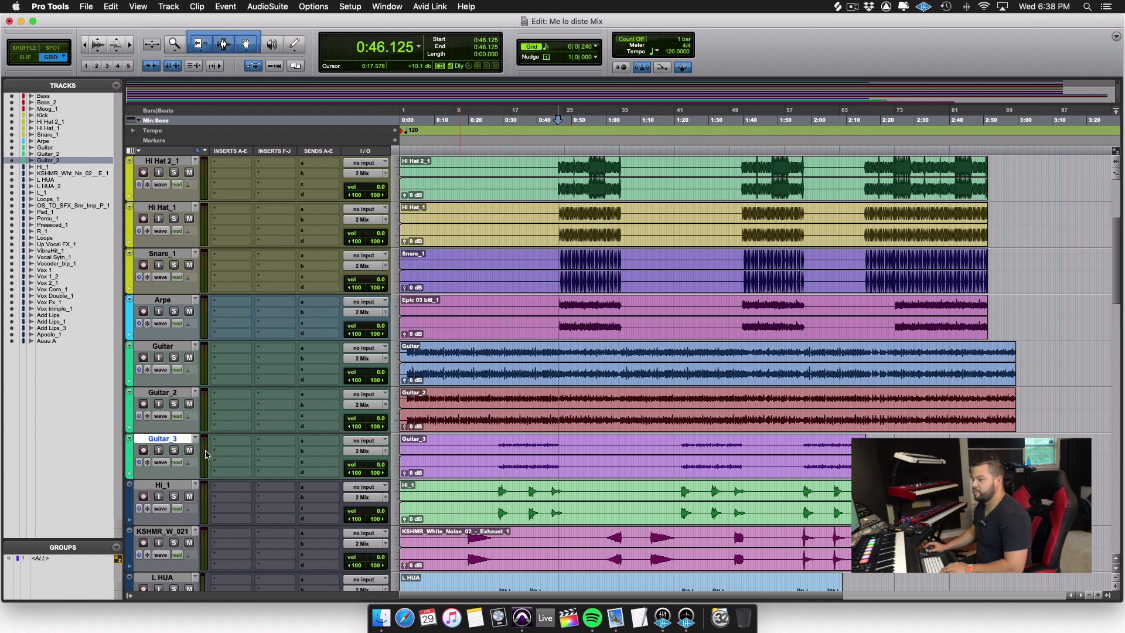
# Audition the Hi_1 track in solo from 0:30.500, and unsolo it when done
pyautogui.click(176, 486)
pyautogui.click(173, 496)
pyautogui.click(505, 153)
pyautogui.press('space')
pyautogui.press('space')
pyautogui.click(172, 497)
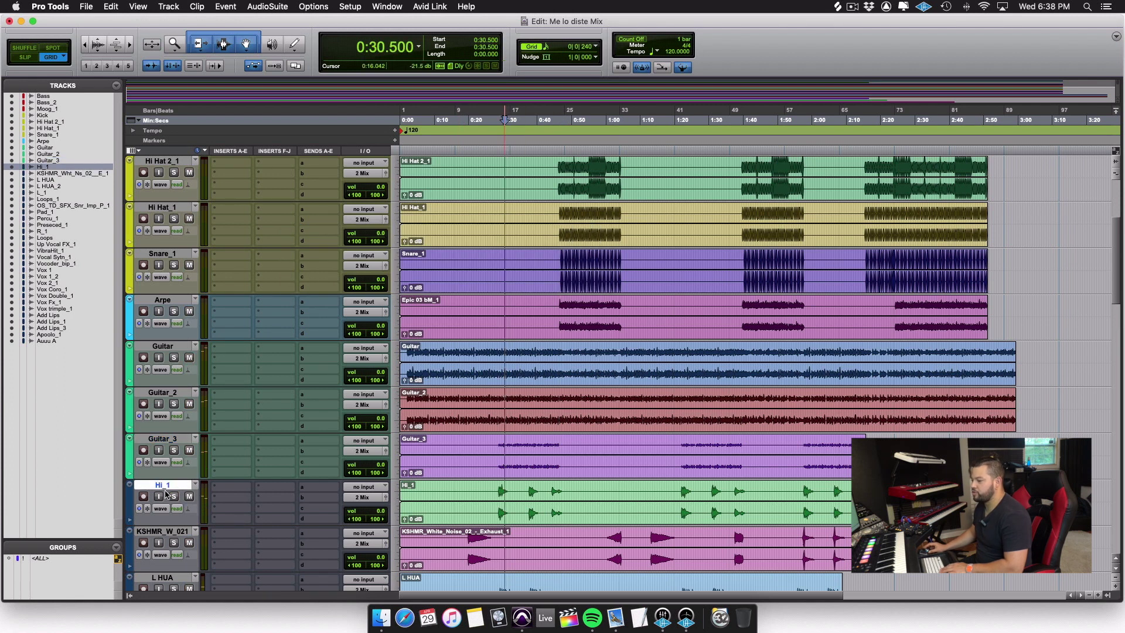
# Colour the Hi_1 track orange
pyautogui.doubleClick(130, 502)
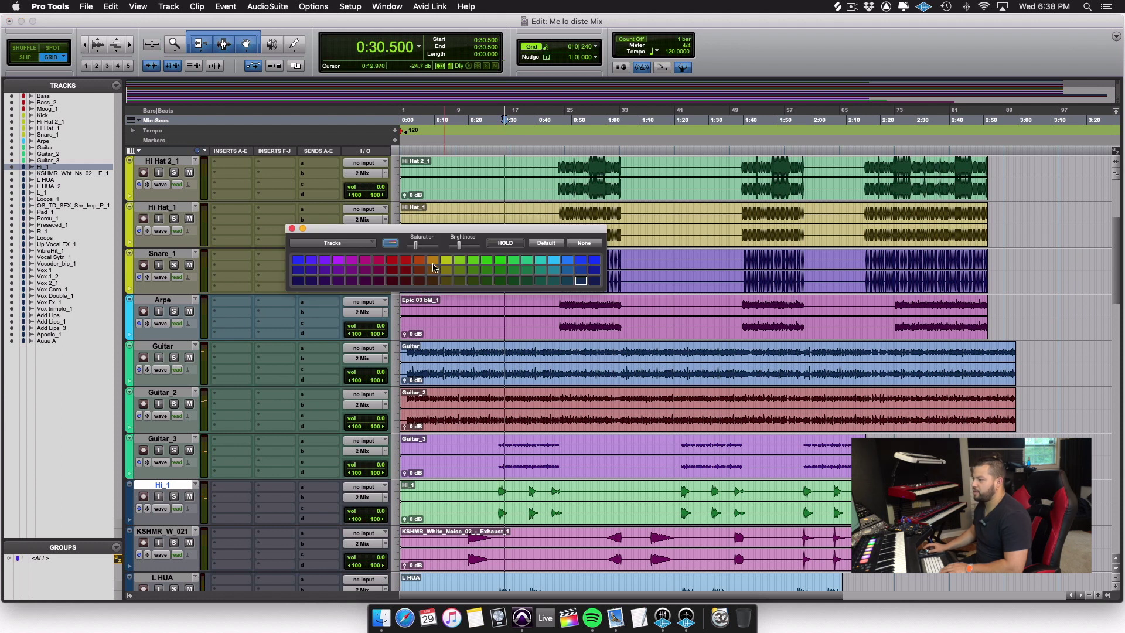
pyautogui.click(431, 261)
pyautogui.click(301, 229)
# Move the L HUA and L HUA_2 tracks together to the end of the track order, below Auuu A
pyautogui.scroll(-5, 218, 373)
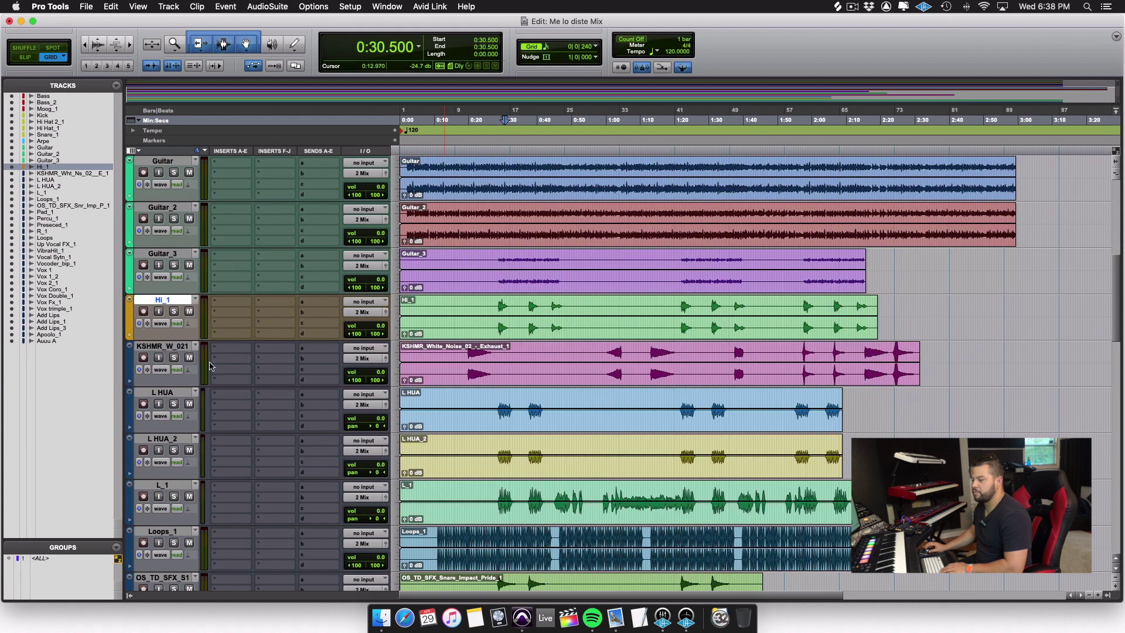
pyautogui.click(190, 345)
pyautogui.click(171, 395)
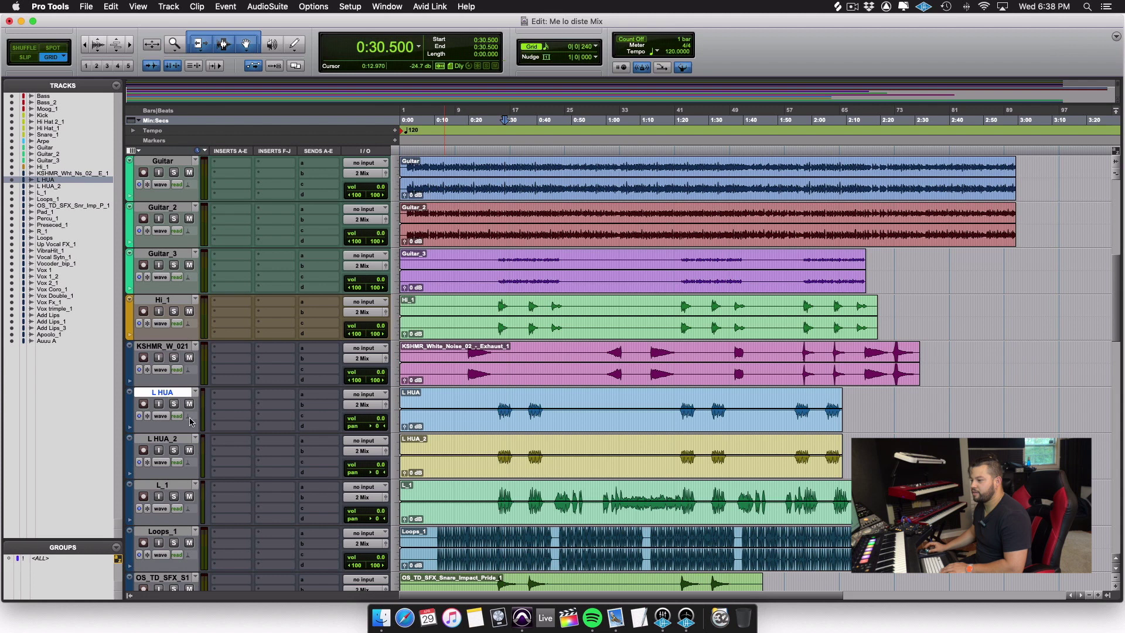
pyautogui.keyDown('shift'); pyautogui.click(171, 442); pyautogui.keyUp('shift')
pyautogui.scroll(-10, 170, 443)
pyautogui.moveTo(203, 631); pyautogui.dragTo(203, 632)
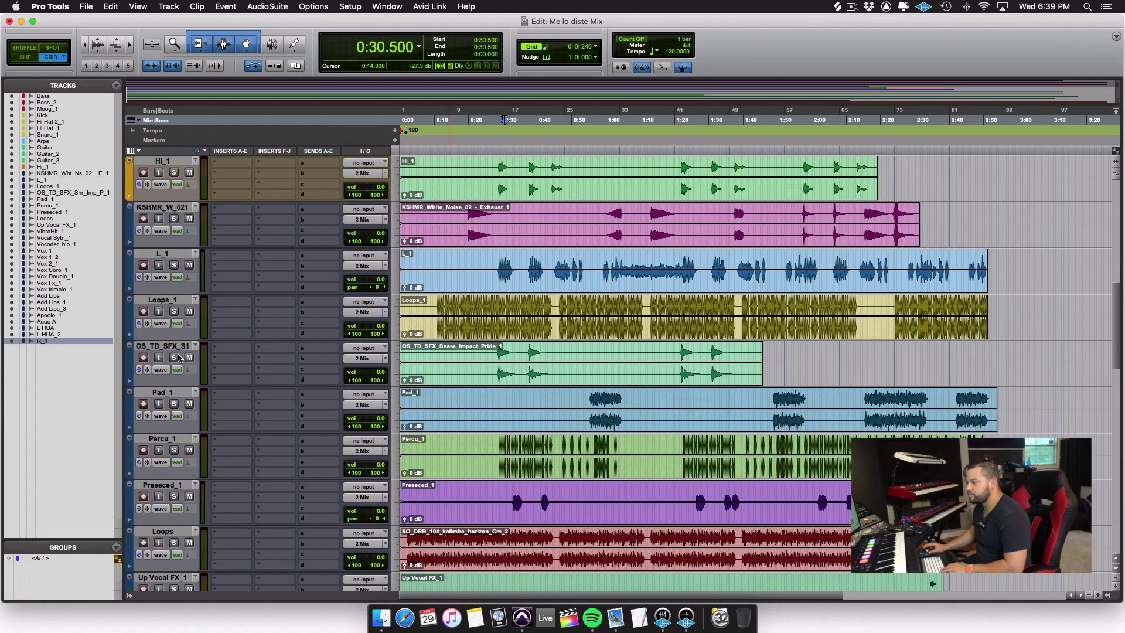
# Audition the OS_TD_SFX_S1 track in solo
pyautogui.click(174, 358)
pyautogui.press('space')
pyautogui.press('space')
pyautogui.scroll(-3, 165, 453)
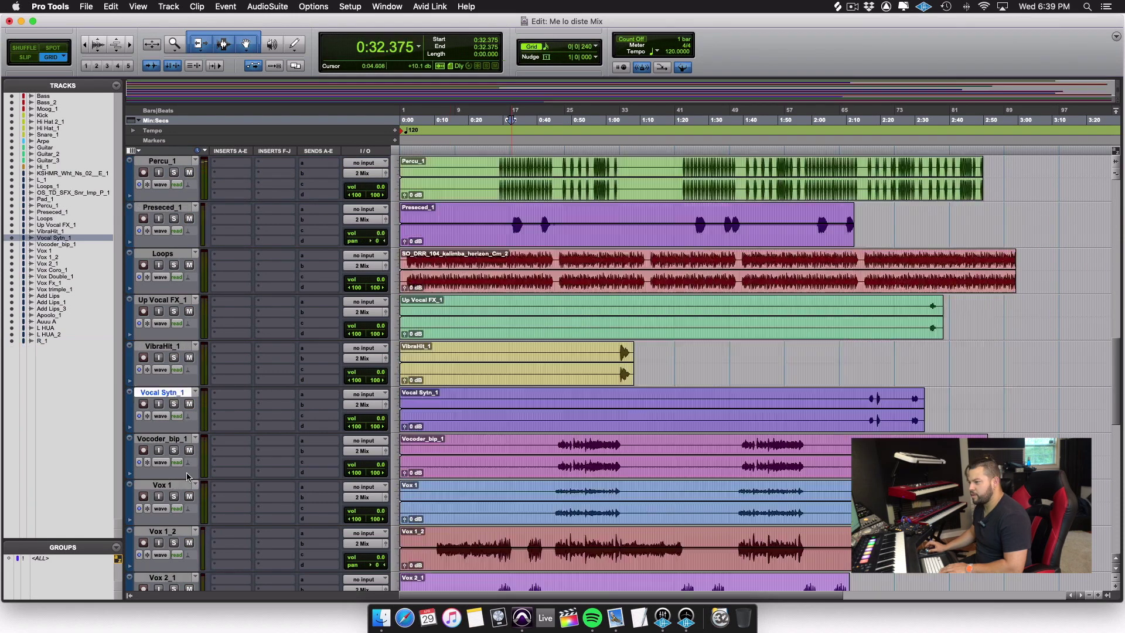
# Move the Hi_1 track up in the track order so it sits between Snare_1 and Arpe
pyautogui.scroll(15, 187, 477)
pyautogui.scroll(-5, 188, 477)
pyautogui.scroll(2, 187, 477)
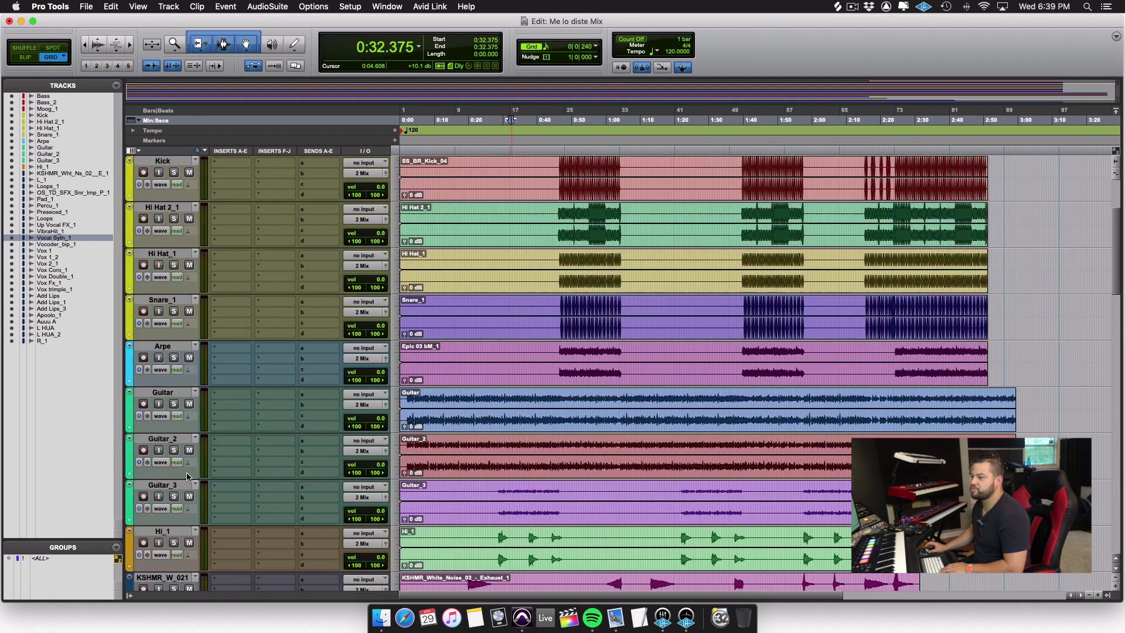
pyautogui.scroll(-2, 198, 453)
pyautogui.click(164, 441)
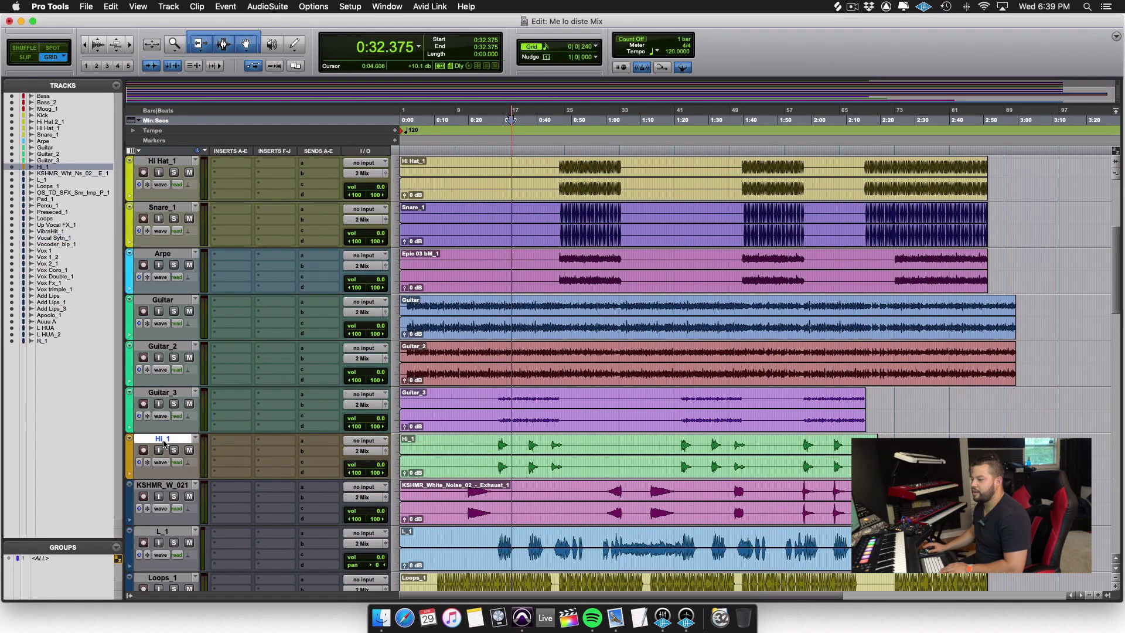
pyautogui.moveTo(164, 441); pyautogui.dragTo(164, 258)
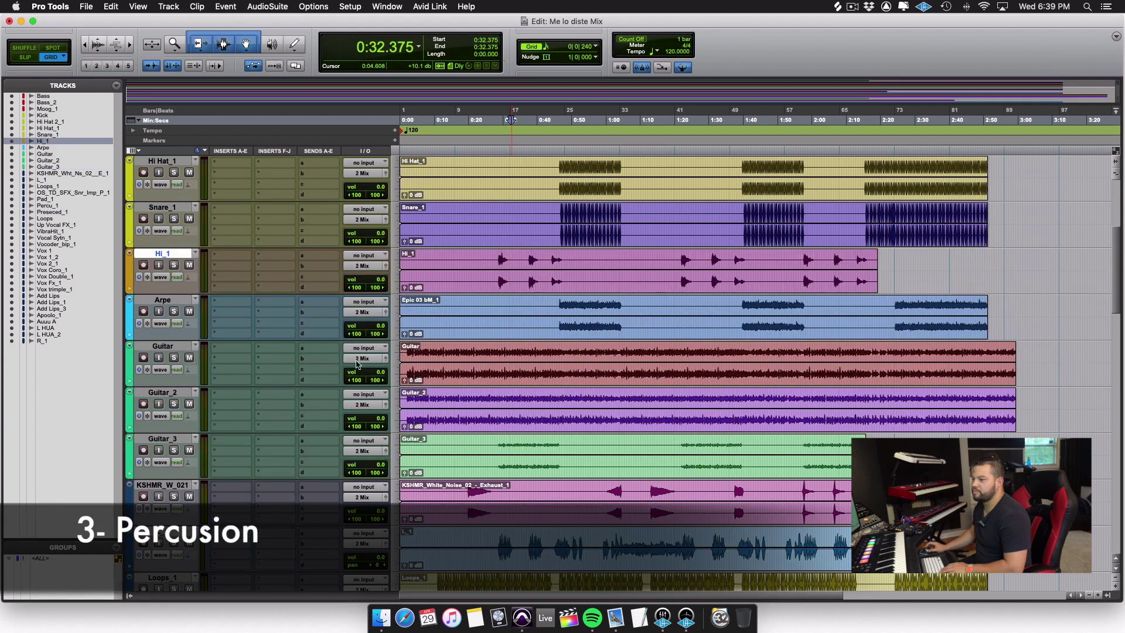
# Audition the Hi_1 track in solo from 0:27.875 and the KSHMR_W_021 track in solo from 0:19.625
pyautogui.click(493, 154)
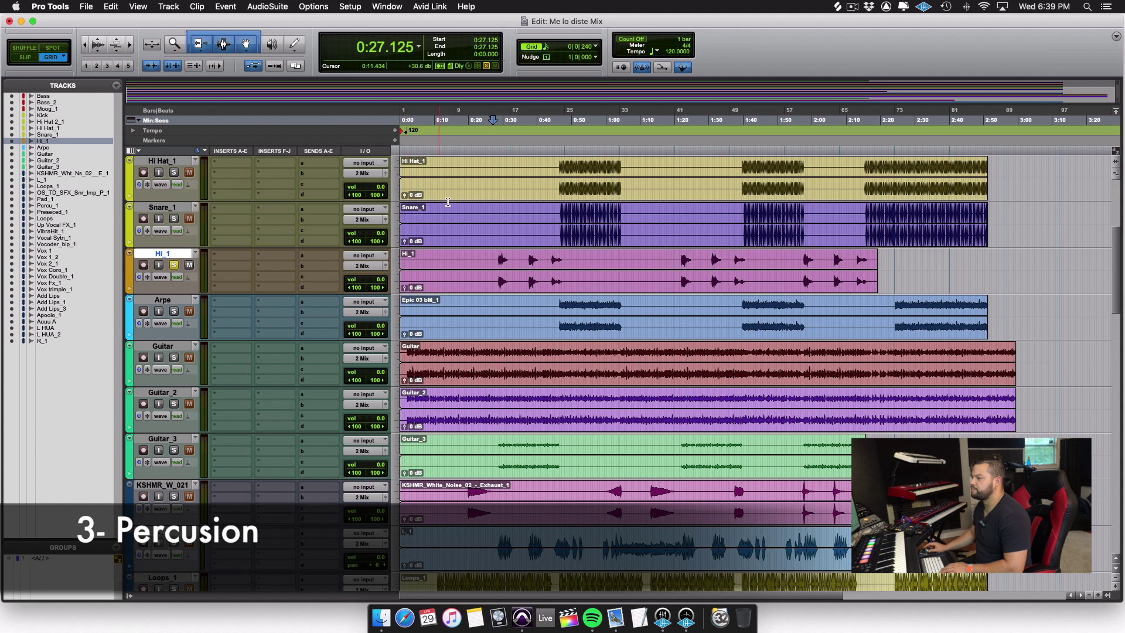
pyautogui.press('space')
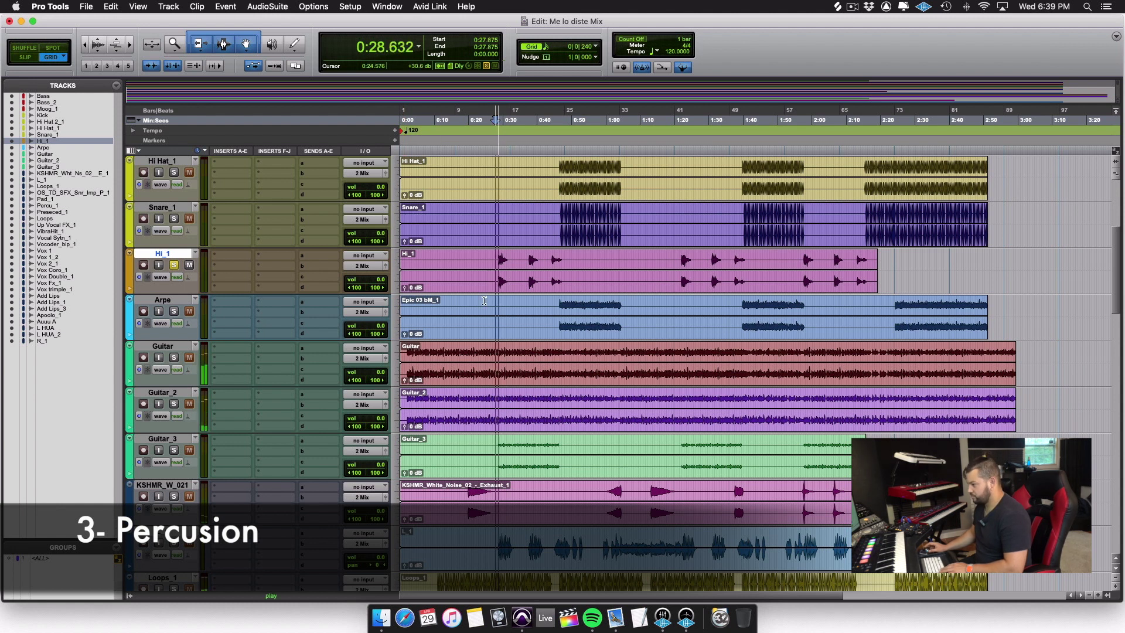
pyautogui.press('space')
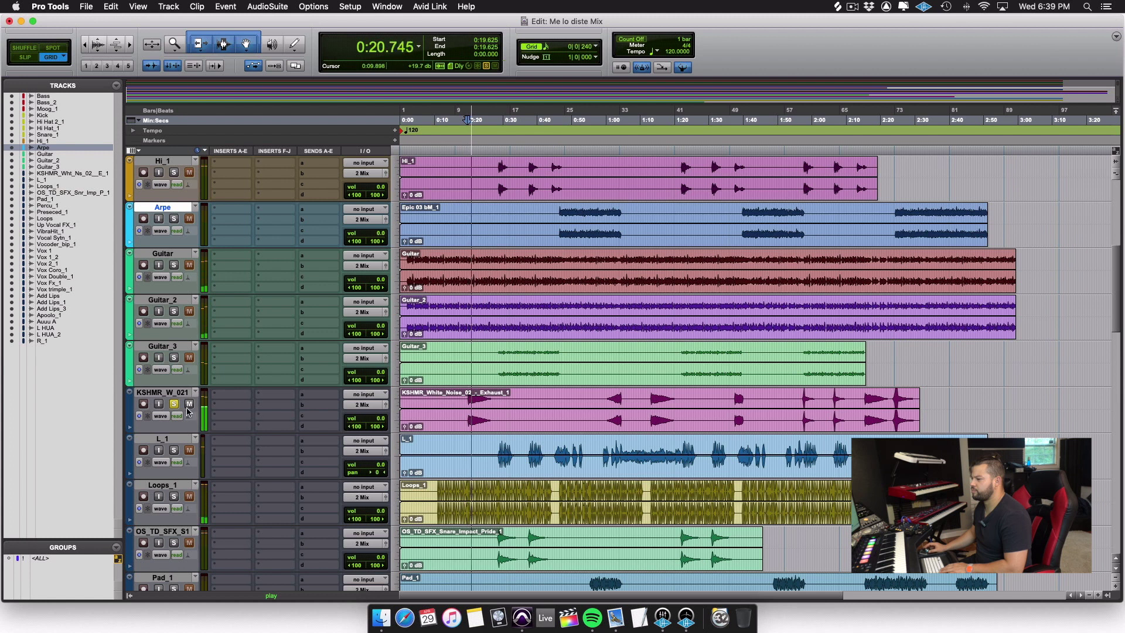
pyautogui.press('space')
# Colour the KSHMR_W_021 track purple, keeping its name
pyautogui.doubleClick(163, 392)
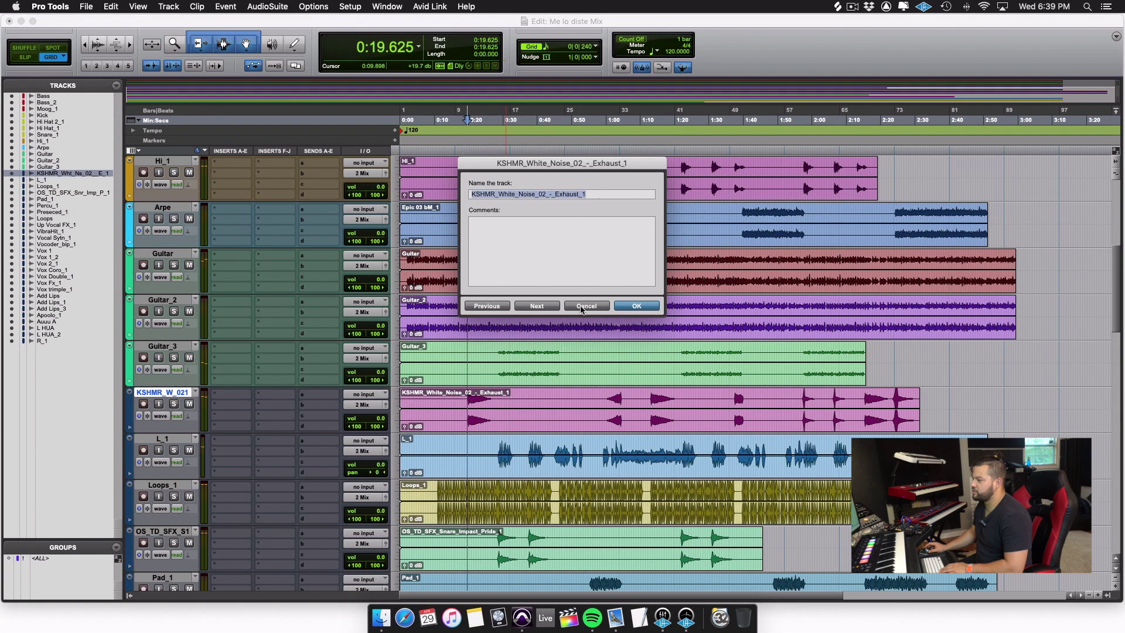
pyautogui.click(582, 308)
pyautogui.doubleClick(130, 417)
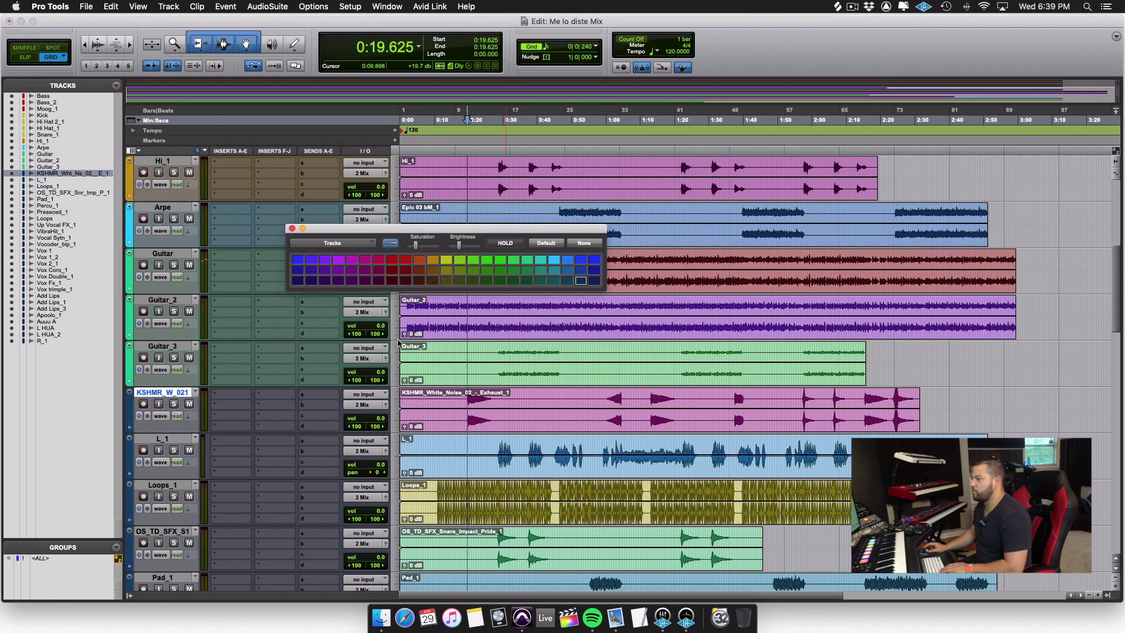
pyautogui.click(342, 269)
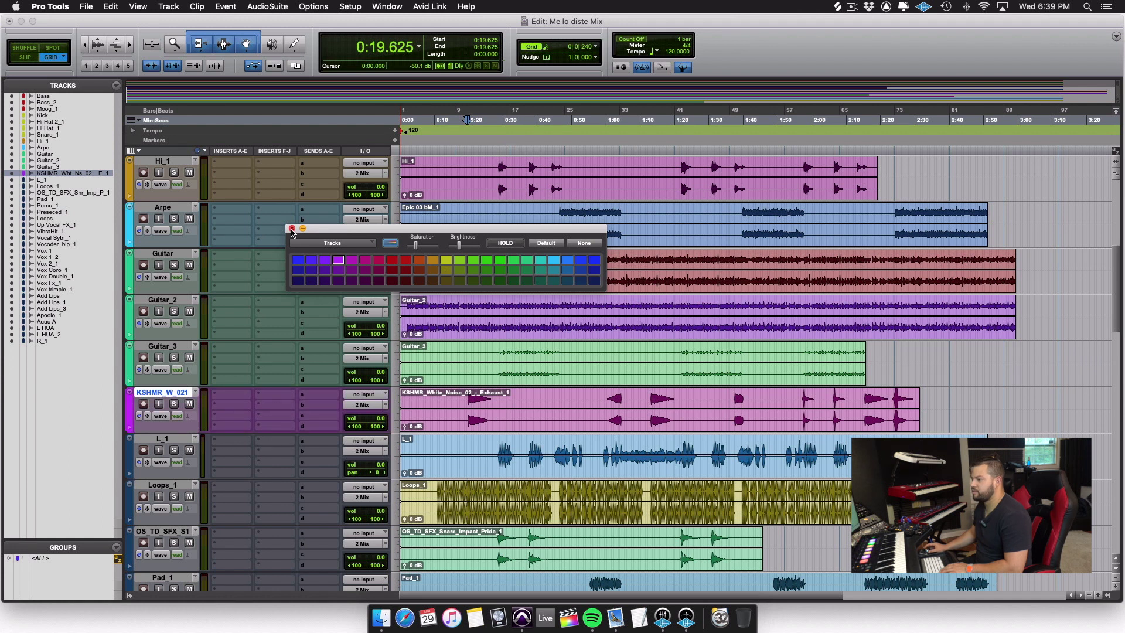
pyautogui.click(292, 228)
# Audition the L_1 and Loops_1 tracks in solo from 0:28.000
pyautogui.click(168, 439)
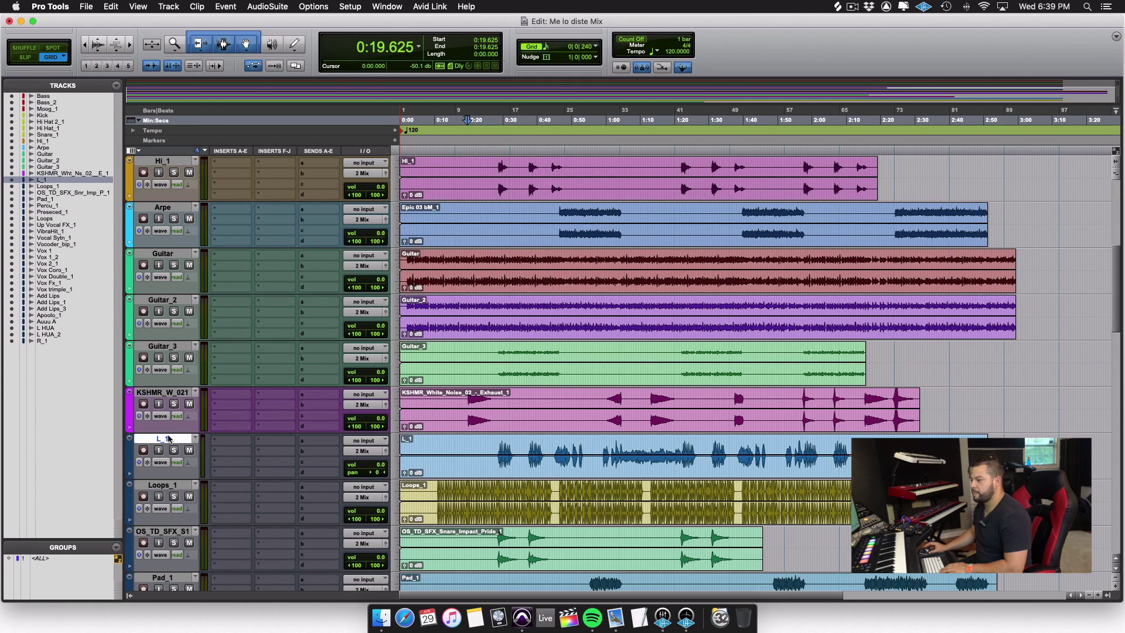
pyautogui.press('Tab')
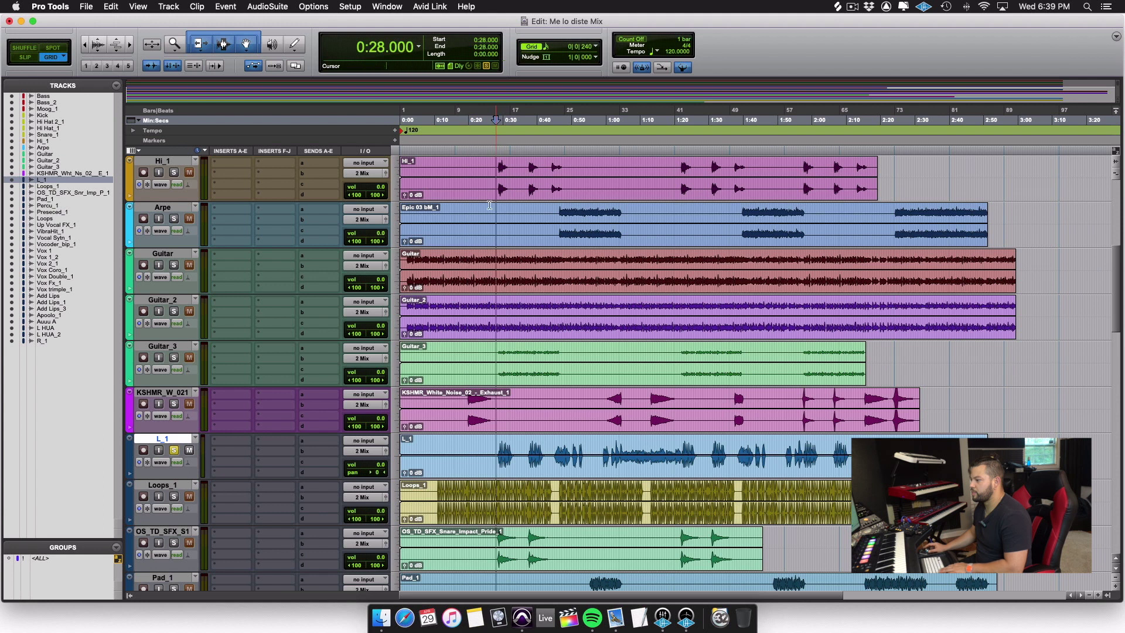
pyautogui.click(173, 486)
pyautogui.press('space')
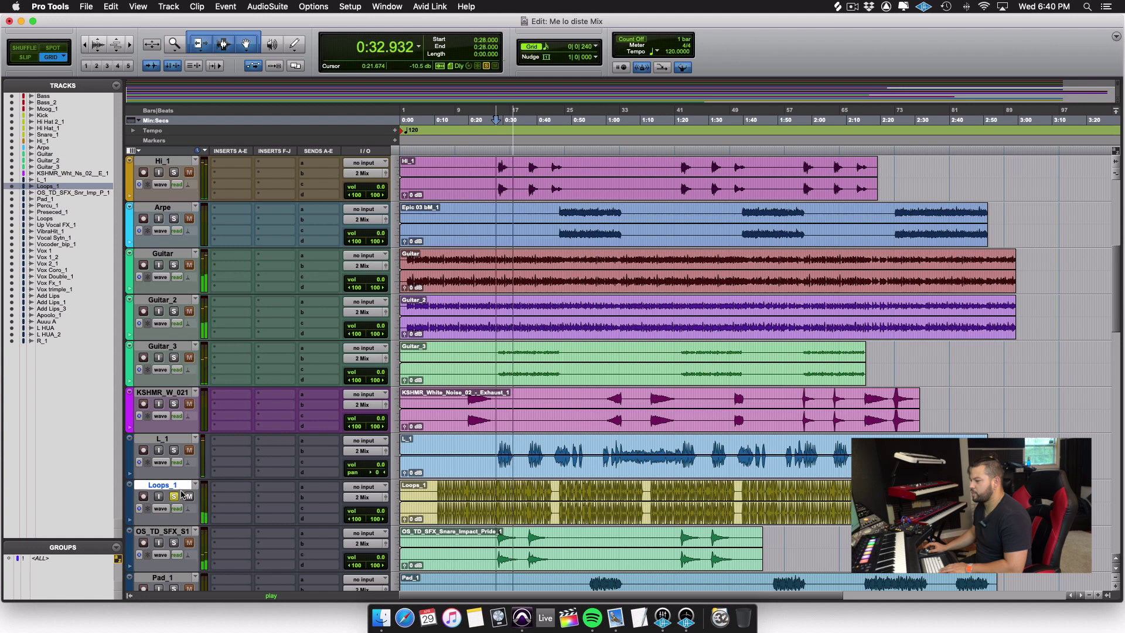
pyautogui.press('space')
# Colour the Loops_1 track orange and move it directly below Hi_1
pyautogui.doubleClick(165, 485)
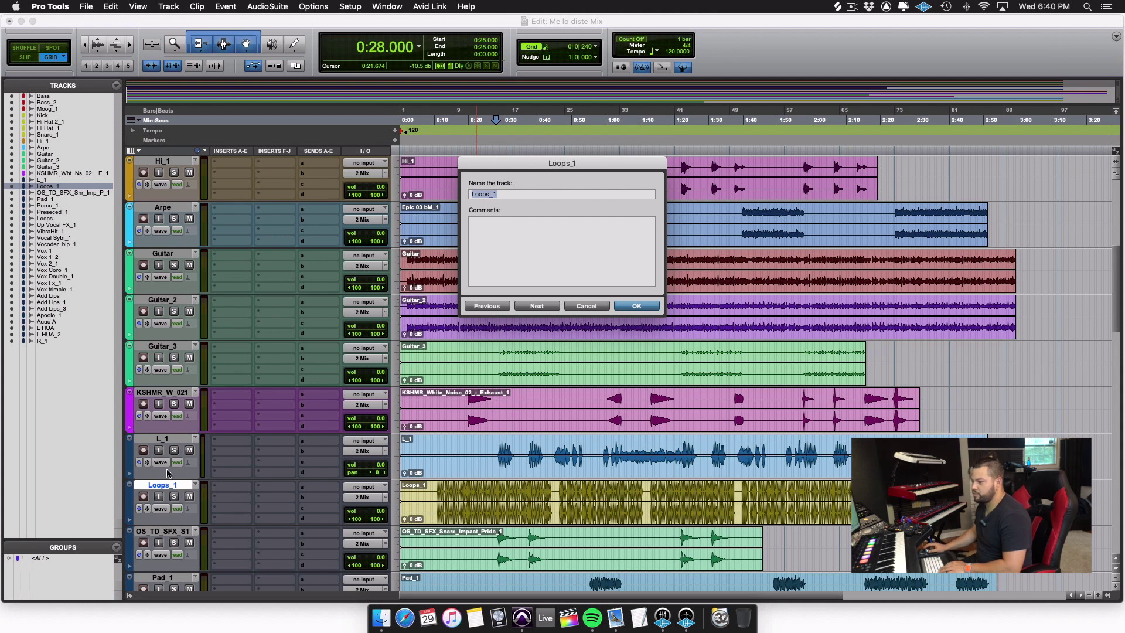
pyautogui.click(593, 307)
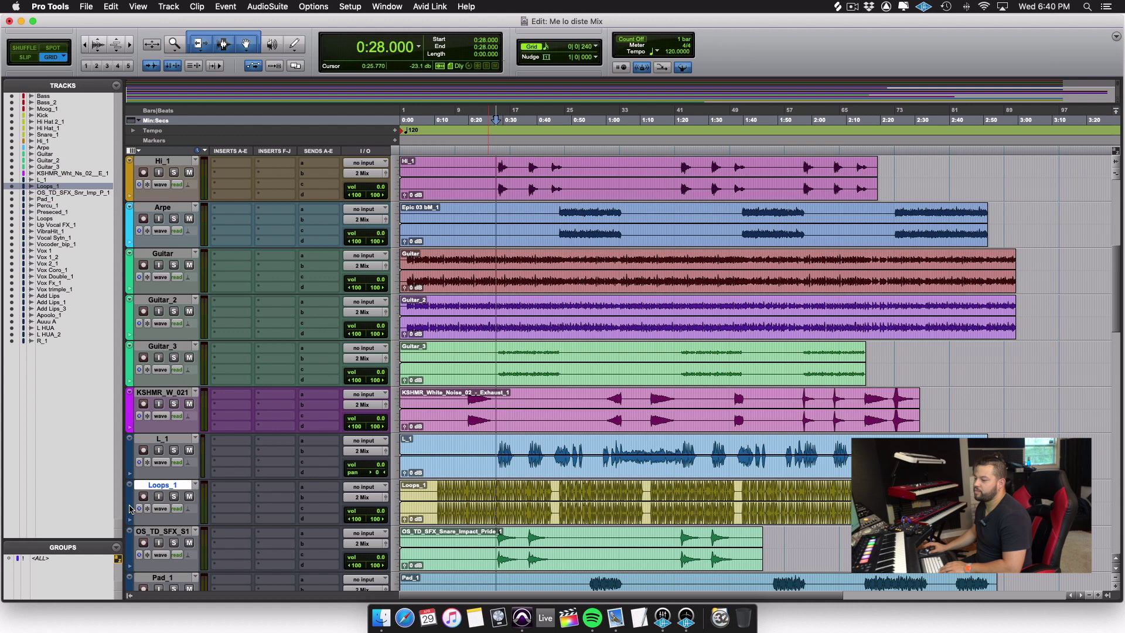
pyautogui.doubleClick(130, 508)
pyautogui.click(433, 262)
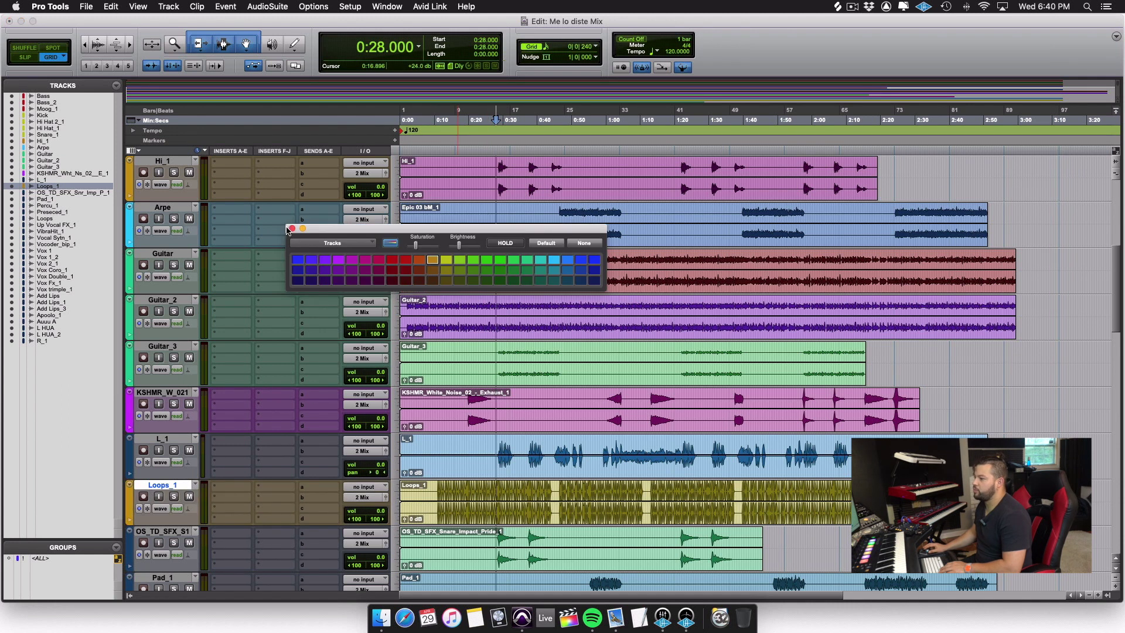
pyautogui.click(419, 260)
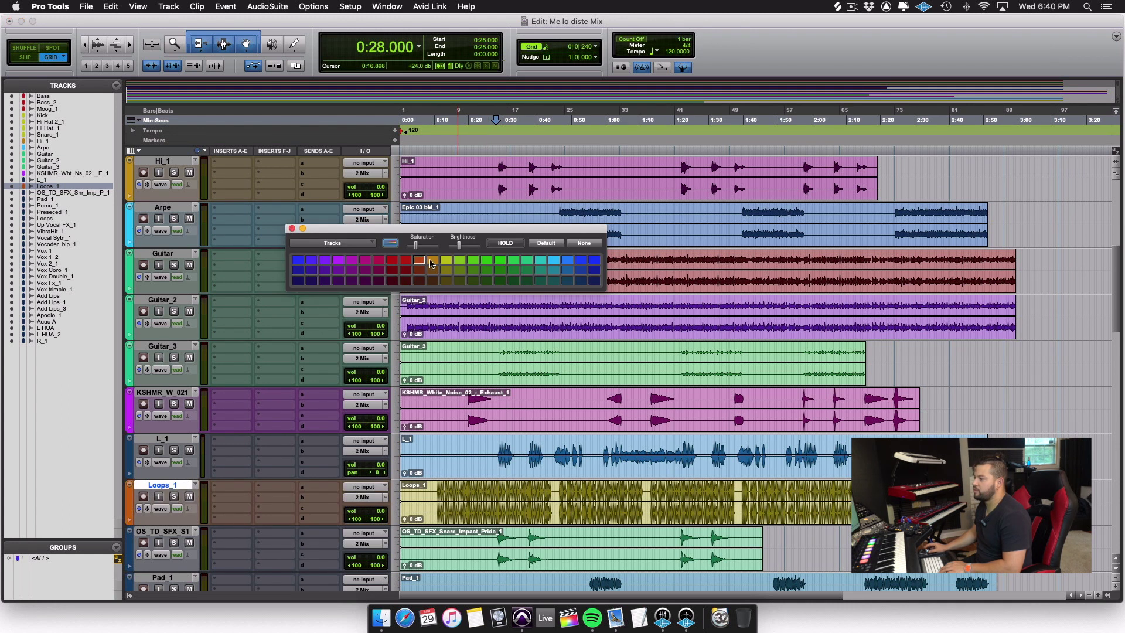
pyautogui.click(291, 228)
pyautogui.moveTo(161, 485); pyautogui.dragTo(150, 367)
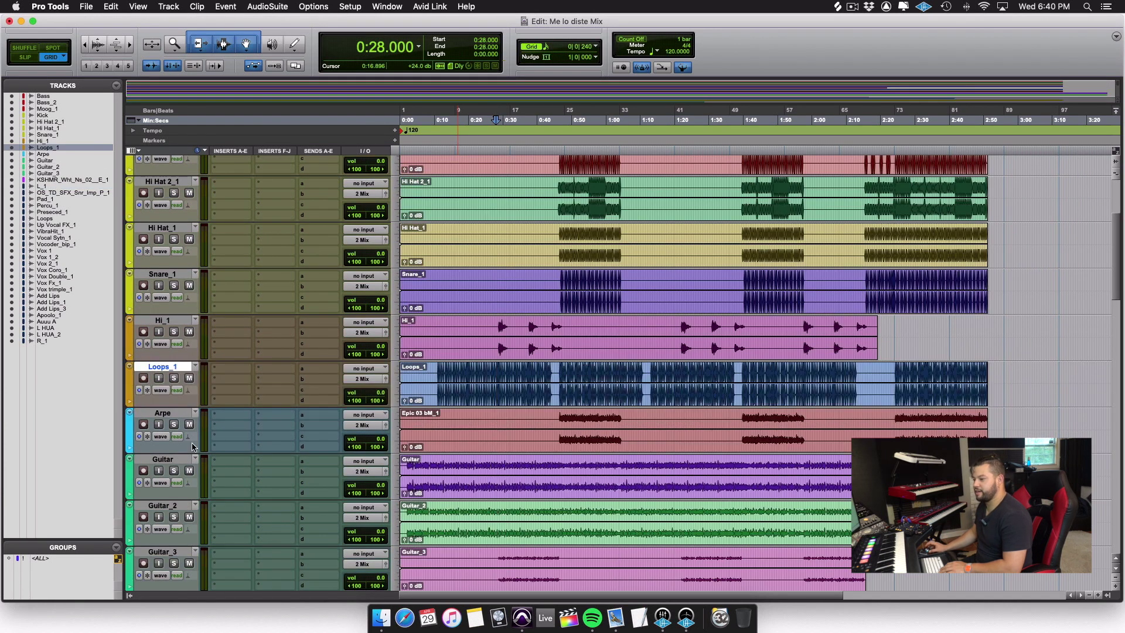
# Audition the L_1 track in solo and move it to the end of the track order, below R_1
pyautogui.scroll(-5, 193, 447)
pyautogui.click(163, 323)
pyautogui.click(173, 334)
pyautogui.press('space')
pyautogui.press('space')
pyautogui.click(174, 335)
pyautogui.moveTo(162, 323); pyautogui.dragTo(176, 630)
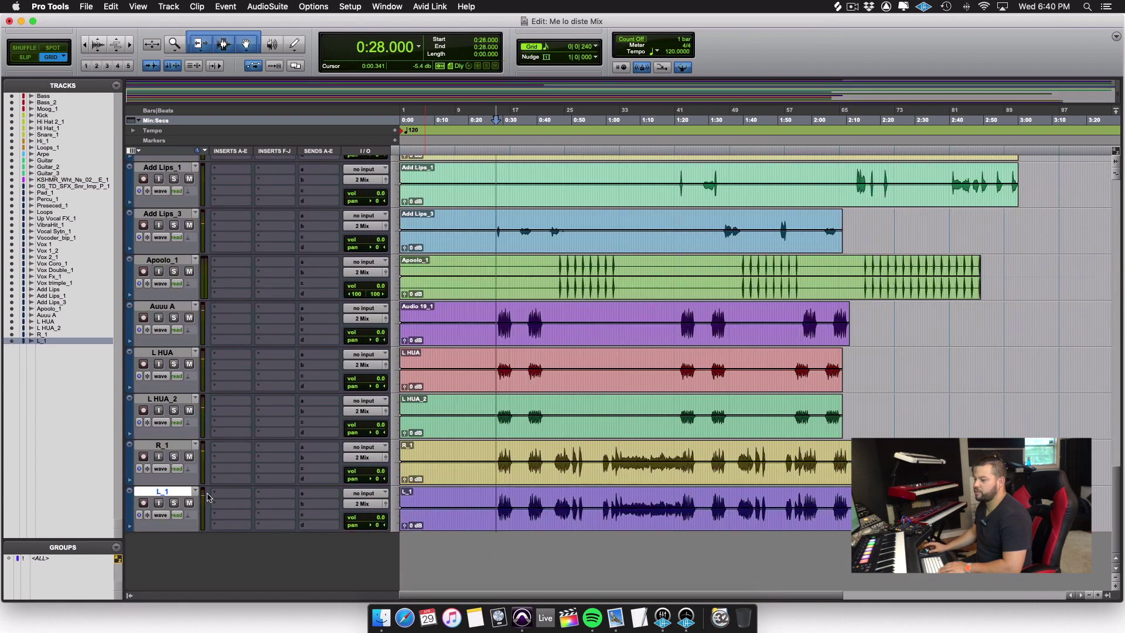
# Rename the OS_TD_SFX_S1 track as Fx and colour it the same purple as KSHMR_W_021
pyautogui.scroll(10, 176, 410)
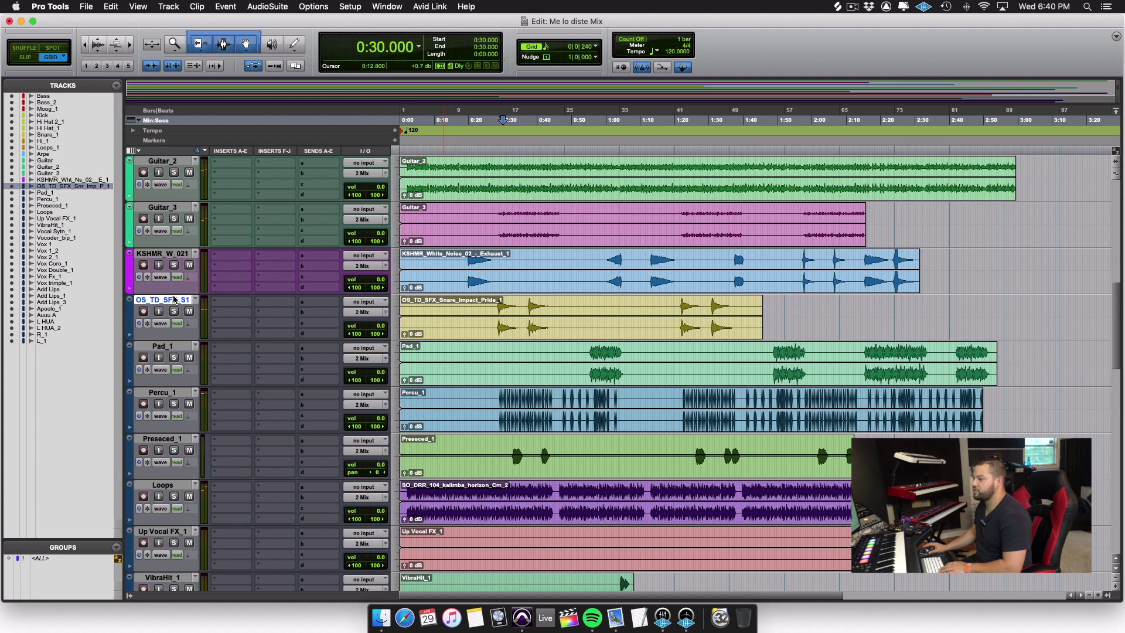
pyautogui.doubleClick(174, 299)
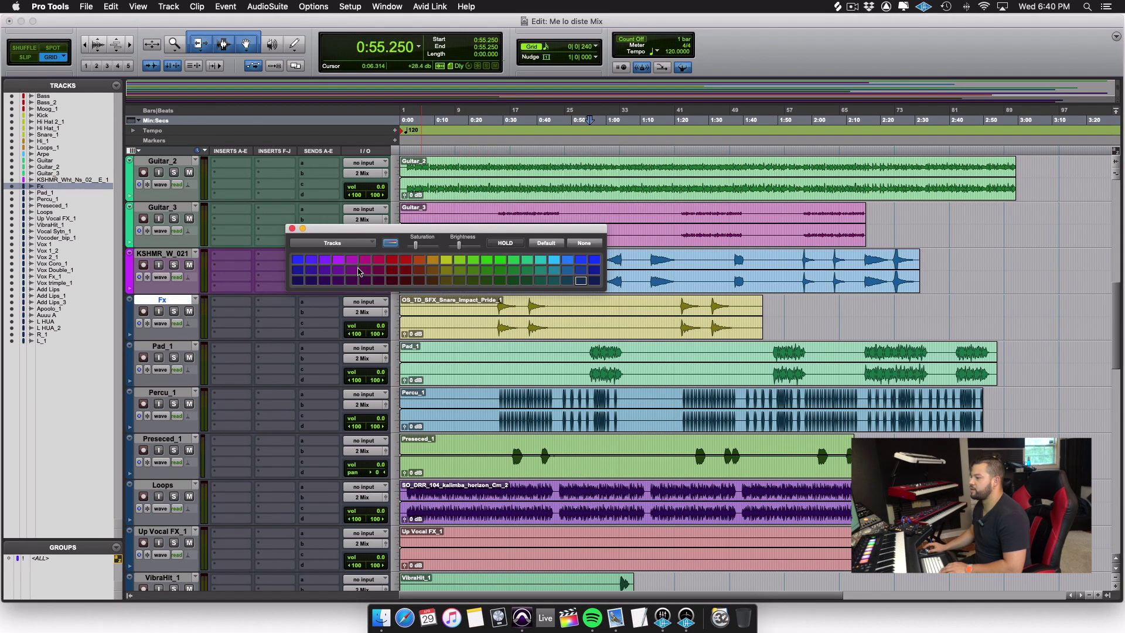
pyautogui.click(338, 259)
pyautogui.click(294, 229)
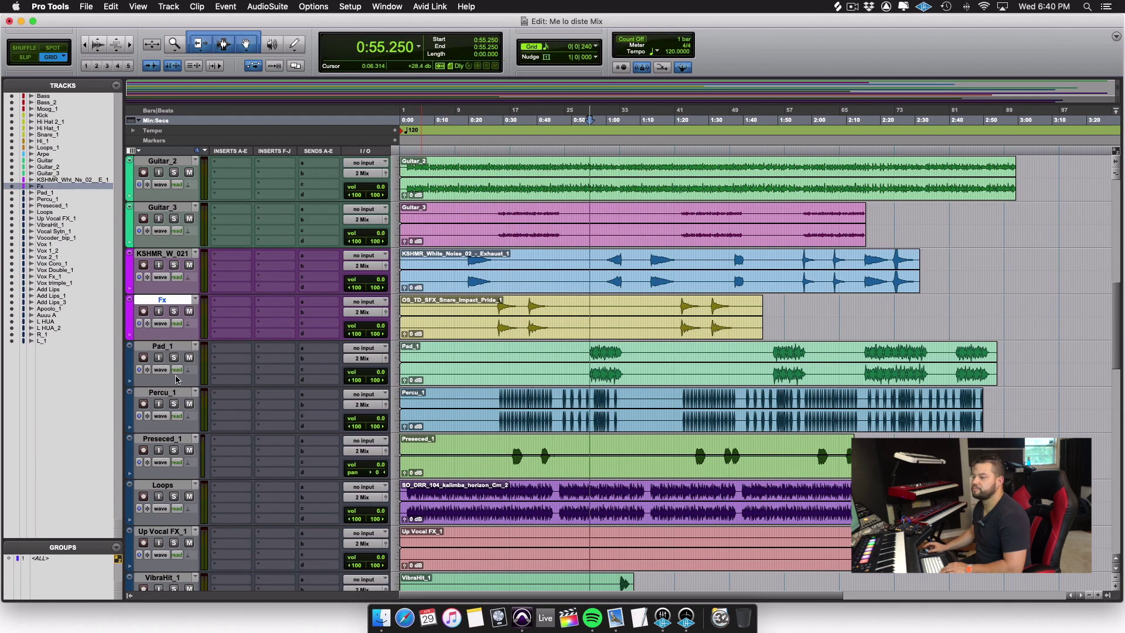
# Audition the Pad_1 track in solo from 0:55.250, and unsolo it when done
pyautogui.click(162, 346)
pyautogui.click(174, 357)
pyautogui.press('space')
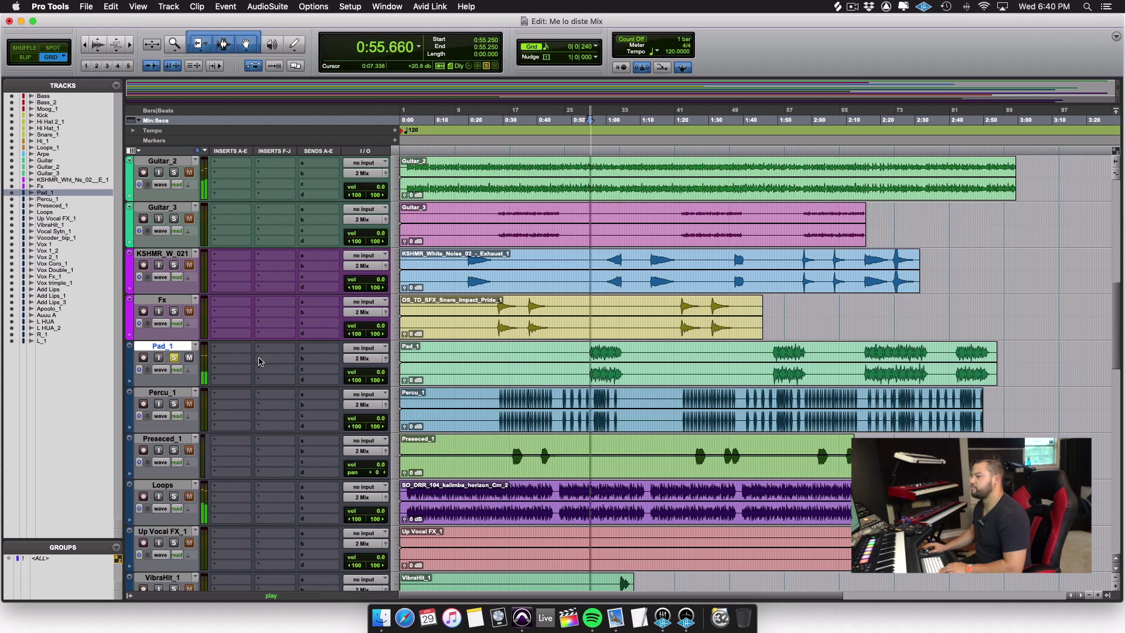
pyautogui.press('space')
pyautogui.click(172, 354)
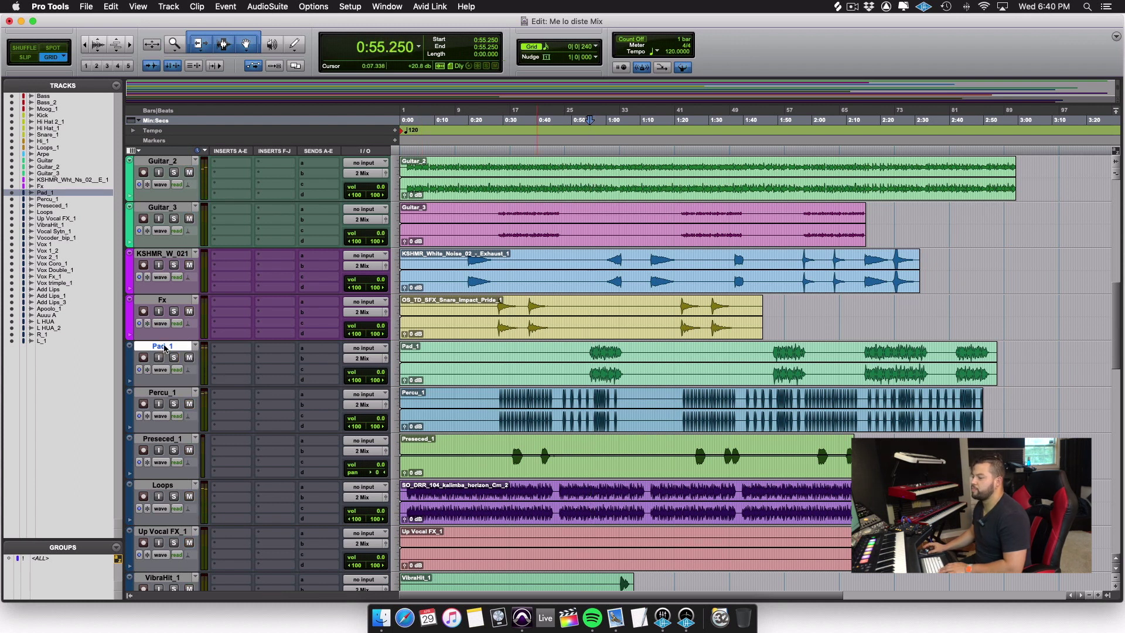
# Rename the Pad_1 track as Pad
pyautogui.doubleClick(167, 349)
pyautogui.write('Pad')
pyautogui.press('Return')
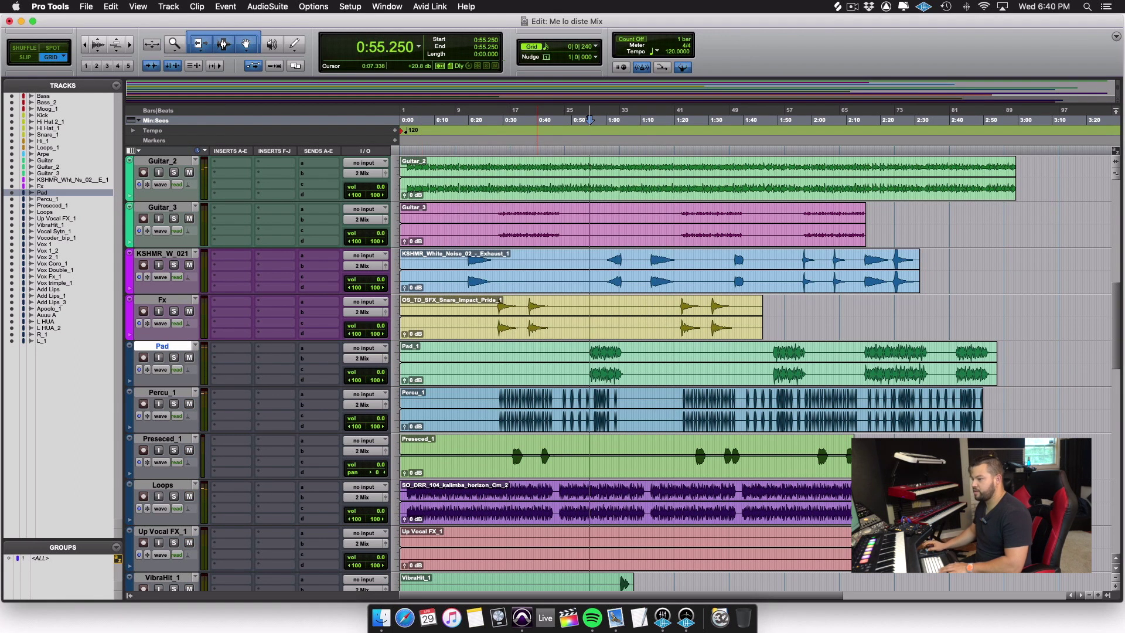
# Colour the Pad track the same light blue as Arpe and move it directly below Arpe
pyautogui.doubleClick(129, 374)
pyautogui.click(555, 260)
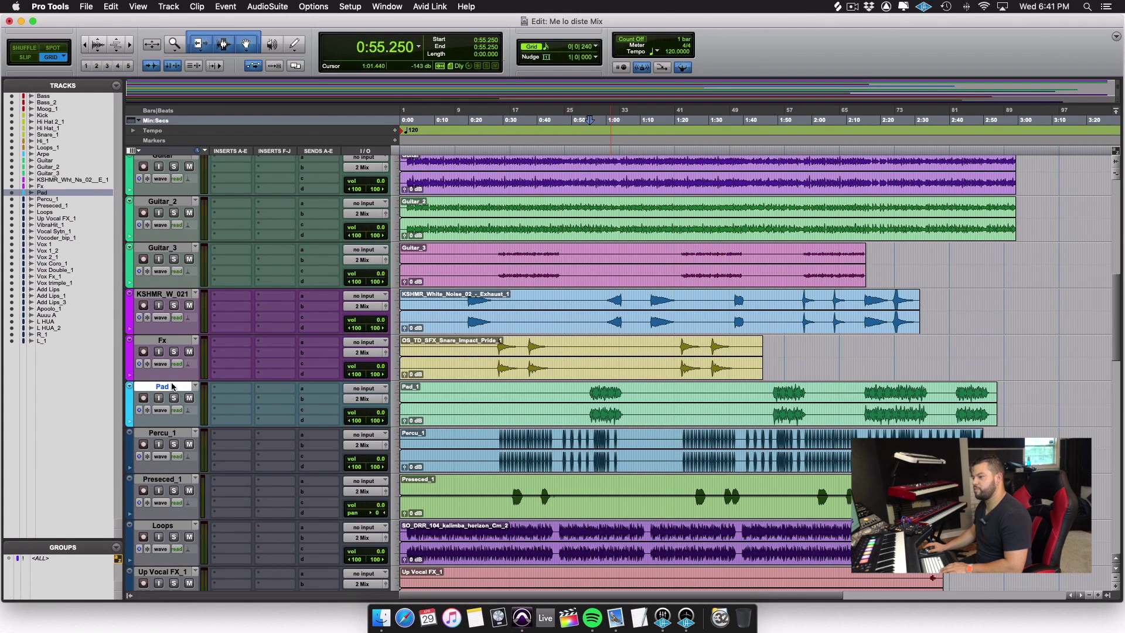
pyautogui.moveTo(174, 386); pyautogui.dragTo(189, 423)
# Audition the Percu_1 track in solo from 0:29.500 with the timeline zoomed in, and unsolo it when done
pyautogui.scroll(-10, 228, 443)
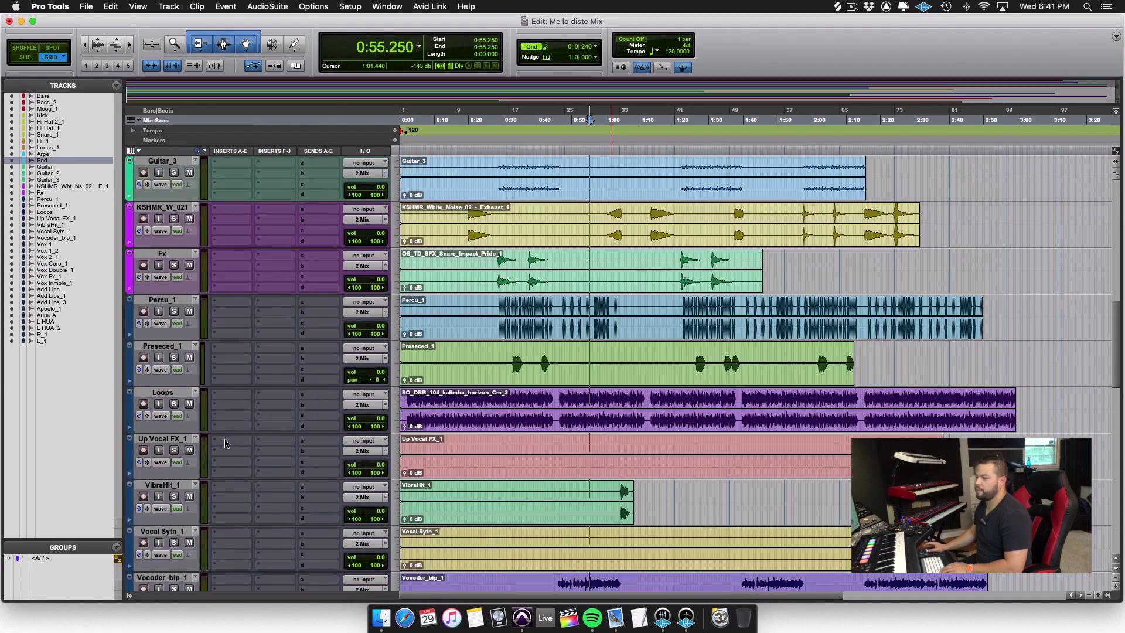
pyautogui.click(175, 313)
pyautogui.click(174, 313)
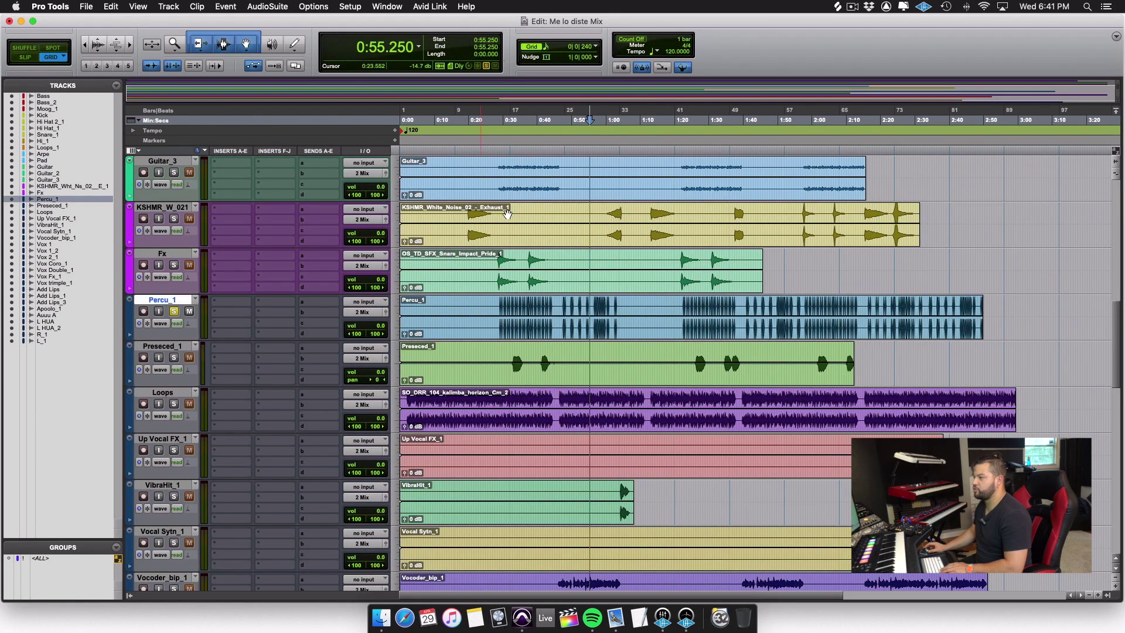
pyautogui.click(504, 157)
pyautogui.press('space')
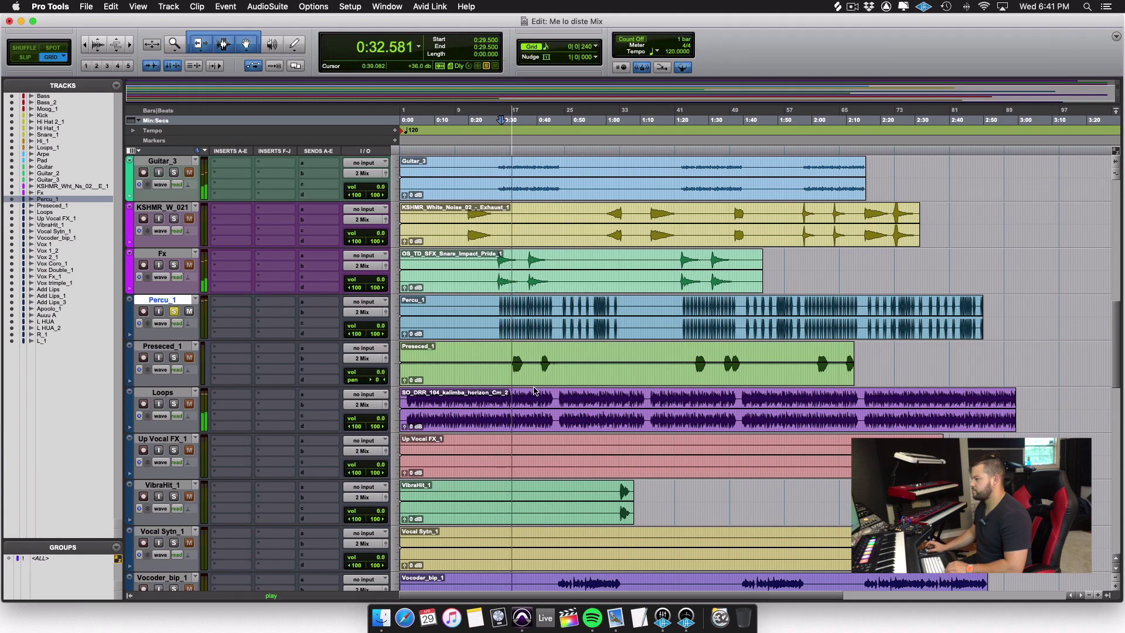
pyautogui.press('super+]')
pyautogui.press('super+]')
pyautogui.press('super+]')
pyautogui.press('super+[')
pyautogui.scroll(10, 589, 389)
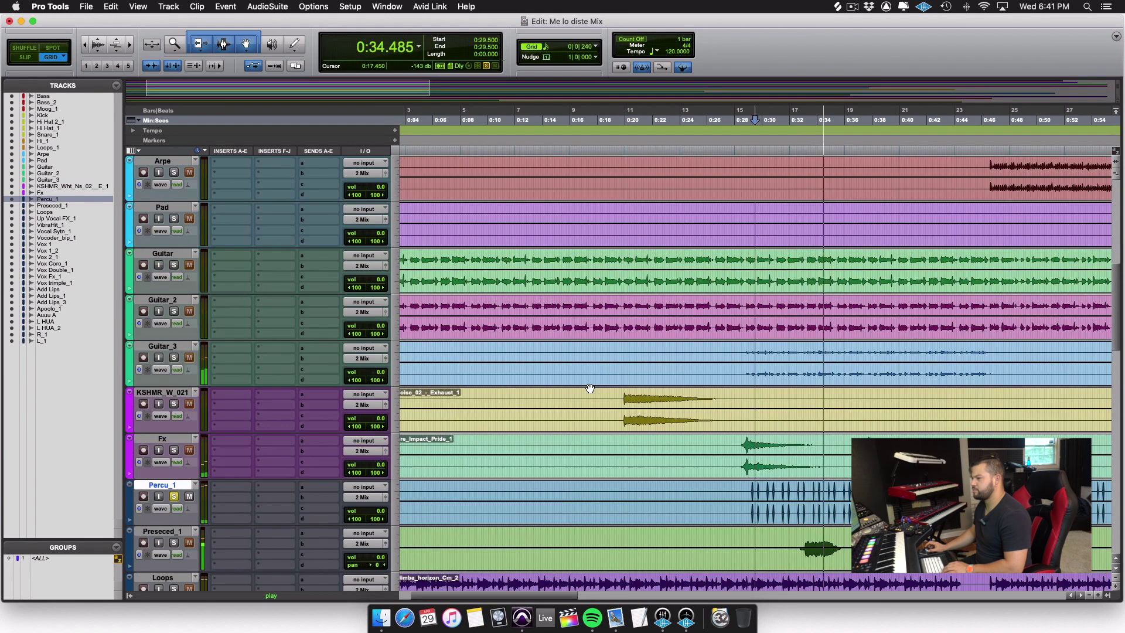
pyautogui.scroll(1, 590, 388)
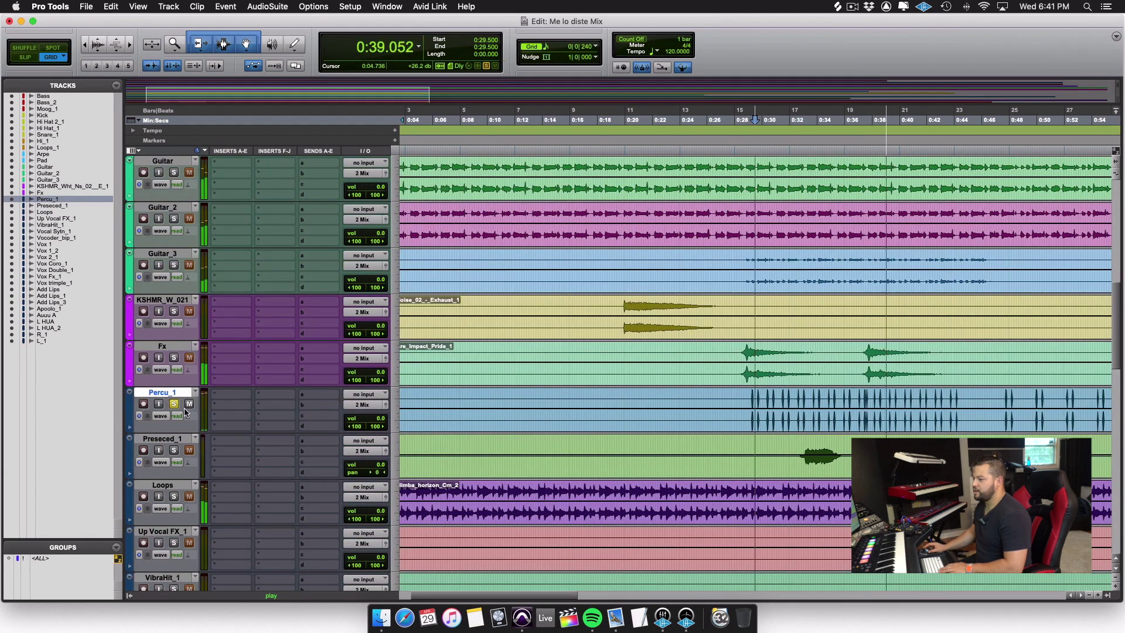
pyautogui.press('space')
pyautogui.click(173, 404)
# Rename the Percu_1 track as Snare Verese
pyautogui.doubleClick(162, 392)
pyautogui.write('Snare')
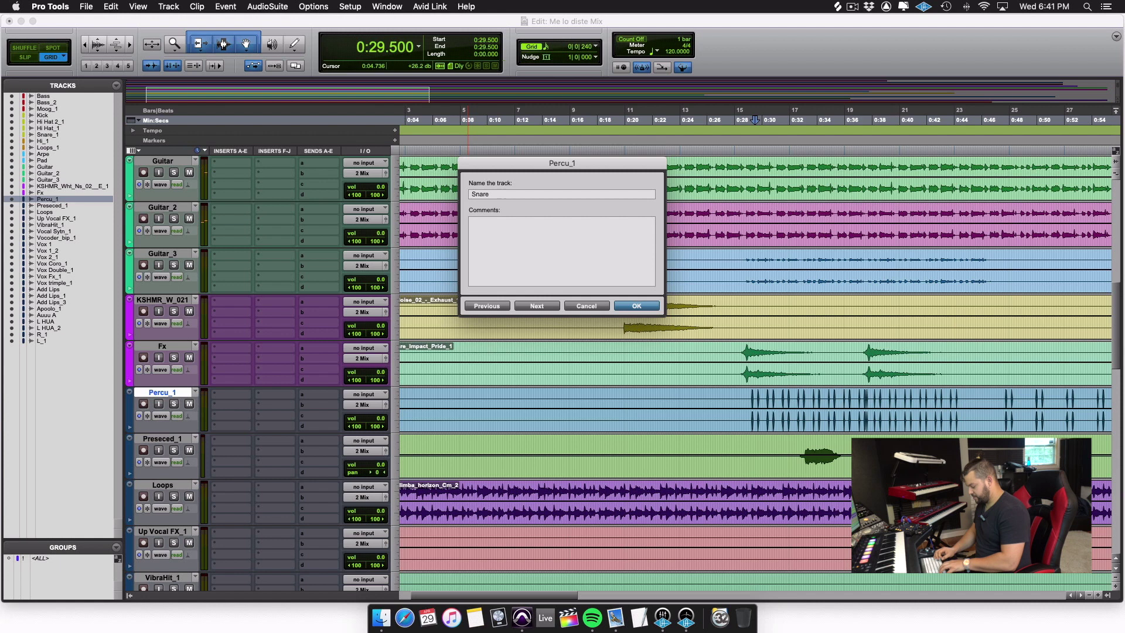
pyautogui.write('eres')
pyautogui.press('Return')
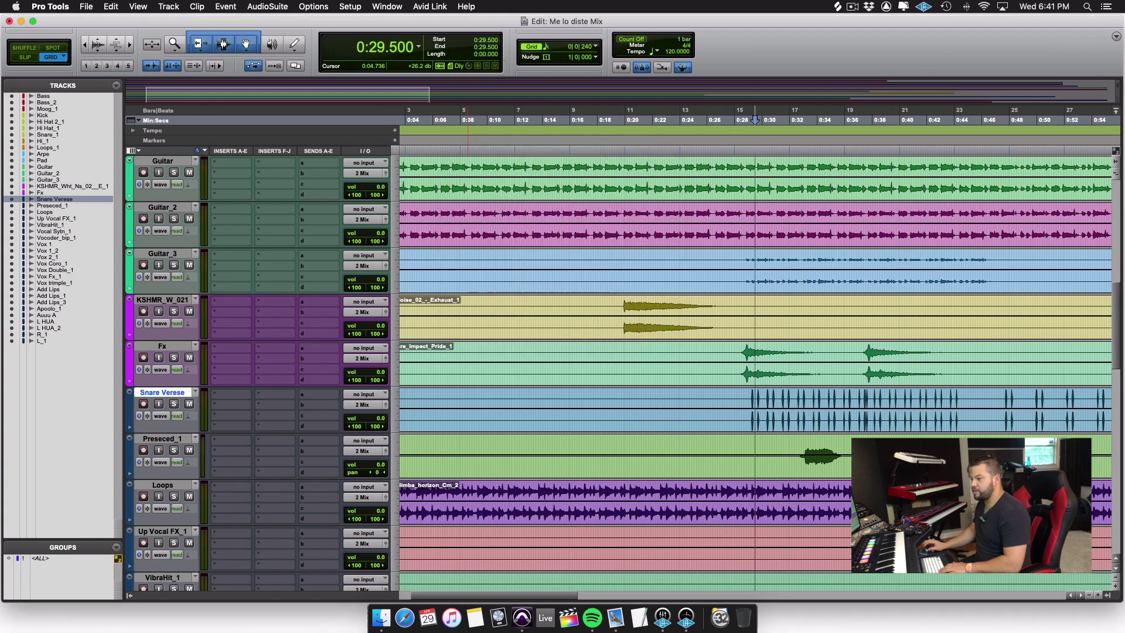
# Move the Snare Verese track directly below Kick and colour it the same yellow as the other drum tracks
pyautogui.moveTo(157, 397); pyautogui.dragTo(132, 318)
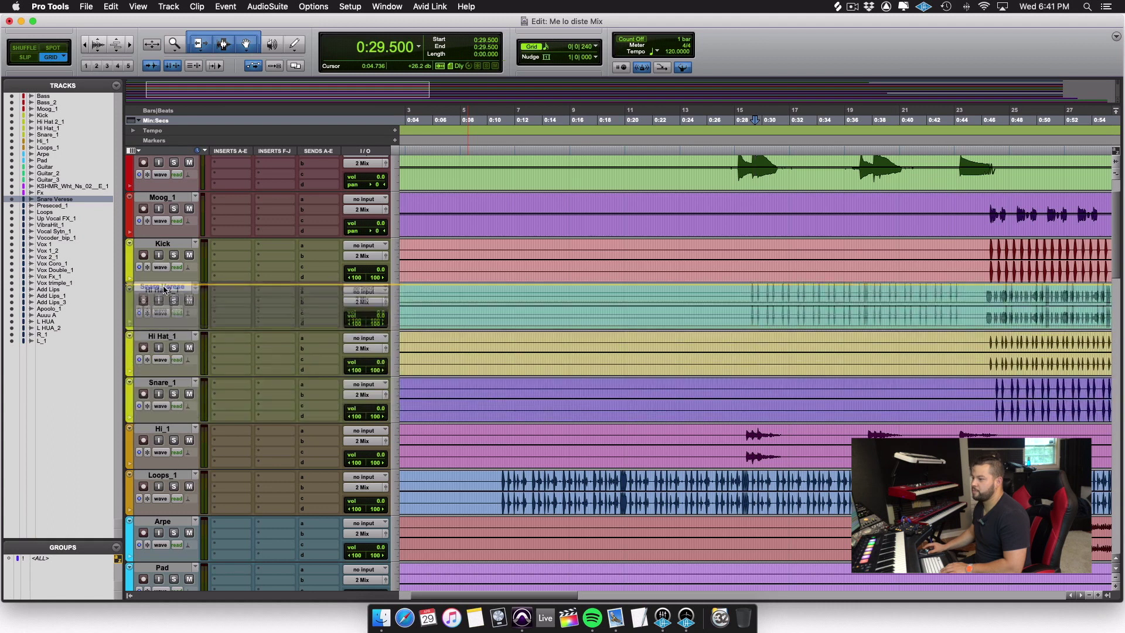
pyautogui.doubleClick(130, 312)
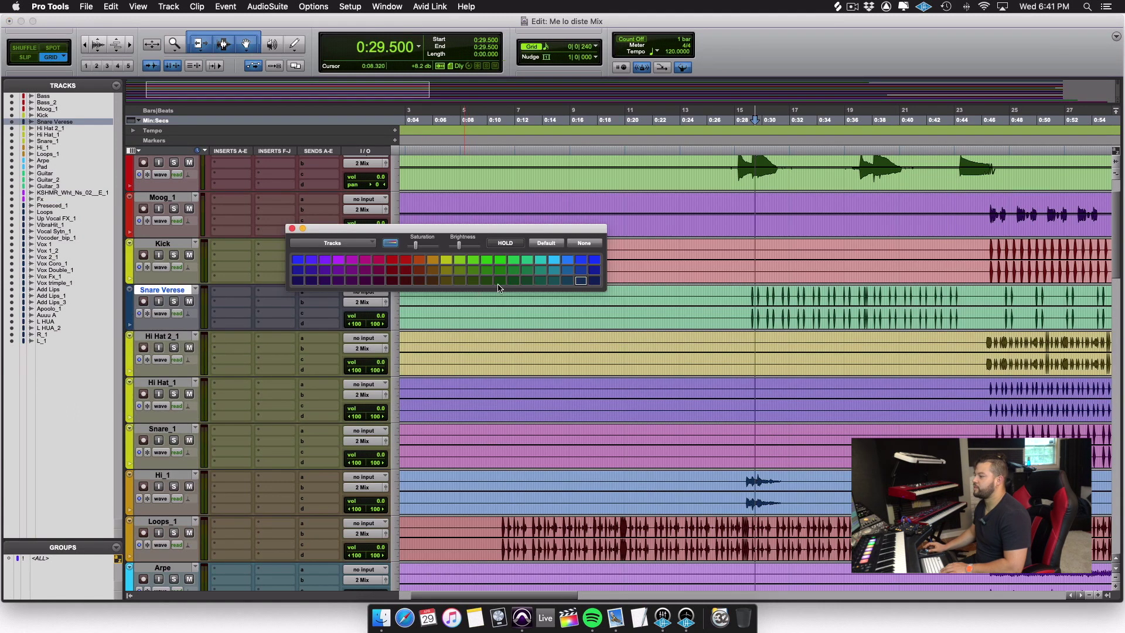
pyautogui.click(453, 262)
pyautogui.click(292, 228)
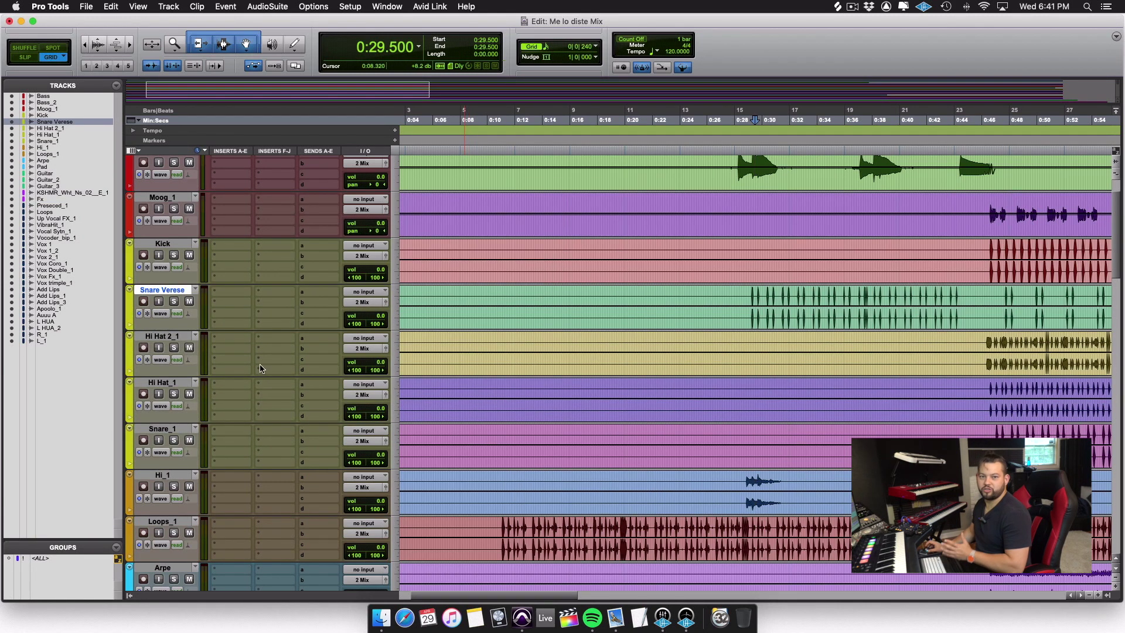
# Move the Preseced_1 track out of the instrument tracks to the end of the track list, below L_1
pyautogui.scroll(-6, 261, 368)
pyautogui.scroll(-7, 363, 396)
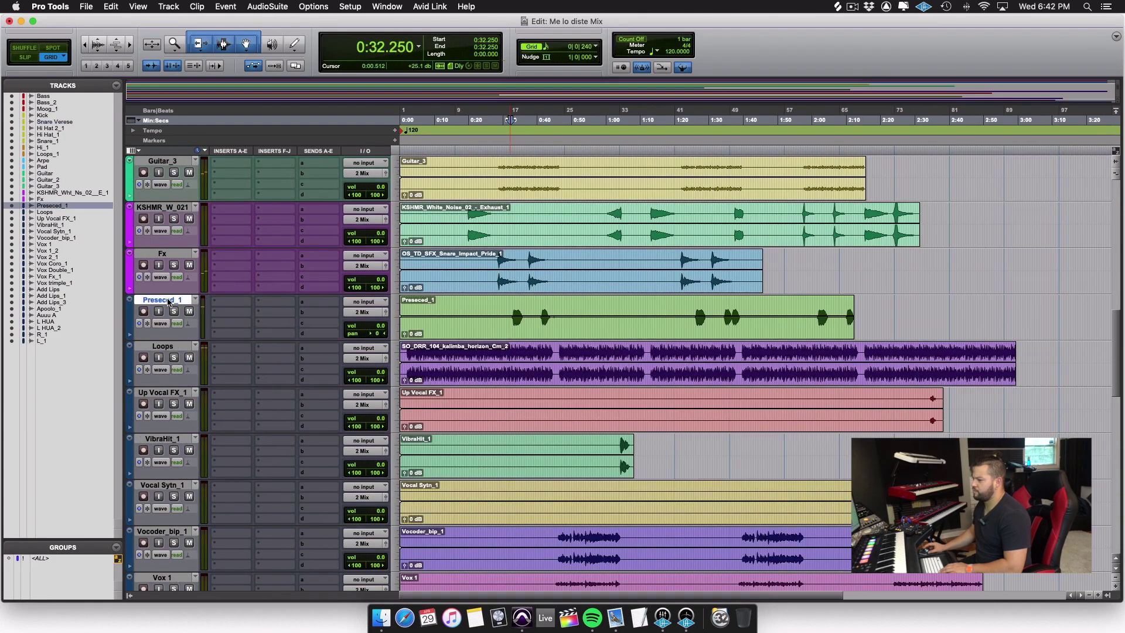
pyautogui.moveTo(181, 302); pyautogui.dragTo(266, 497)
pyautogui.scroll(11, 266, 497)
pyautogui.scroll(6, 265, 497)
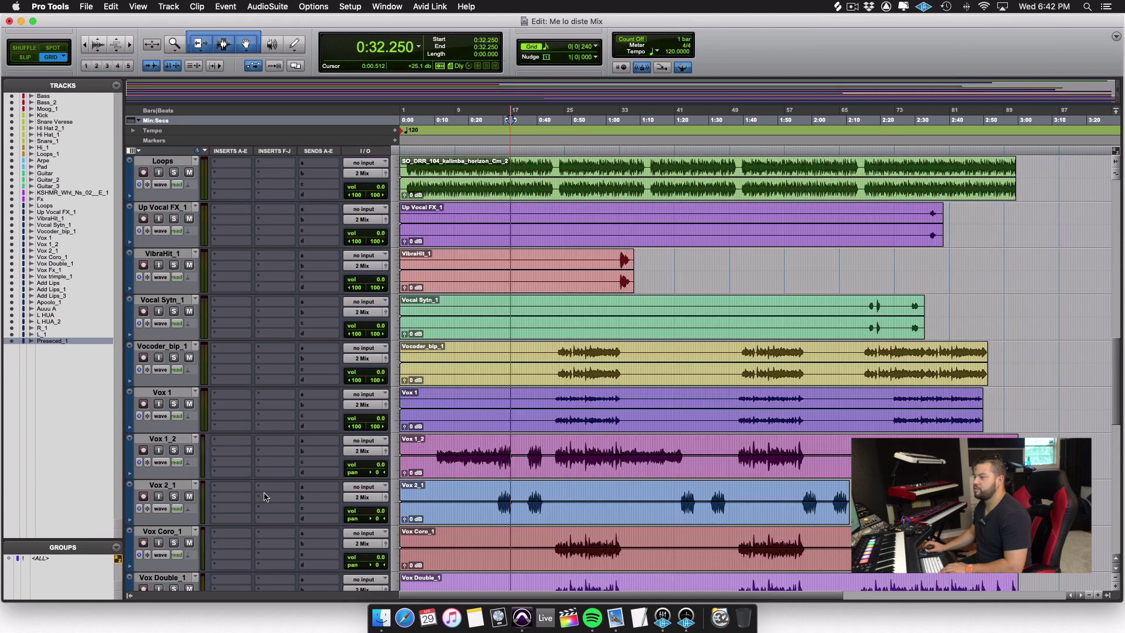
# Audition the Loops track in solo from 0:32.250 and unsolo it when done
pyautogui.press('space')
pyautogui.click(163, 346)
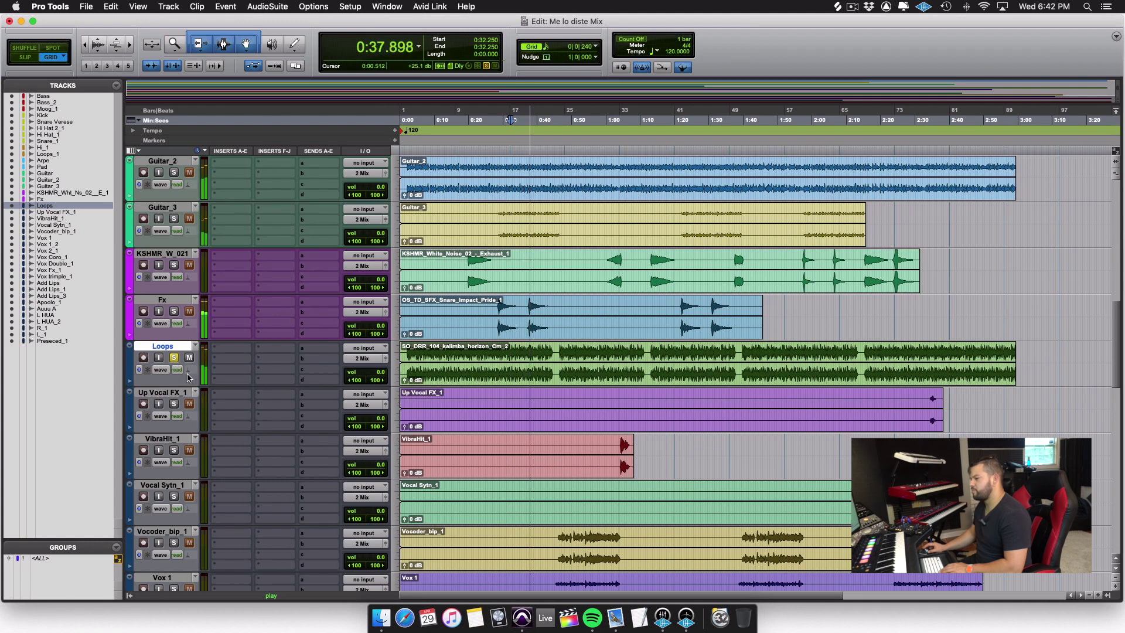
pyautogui.press('space')
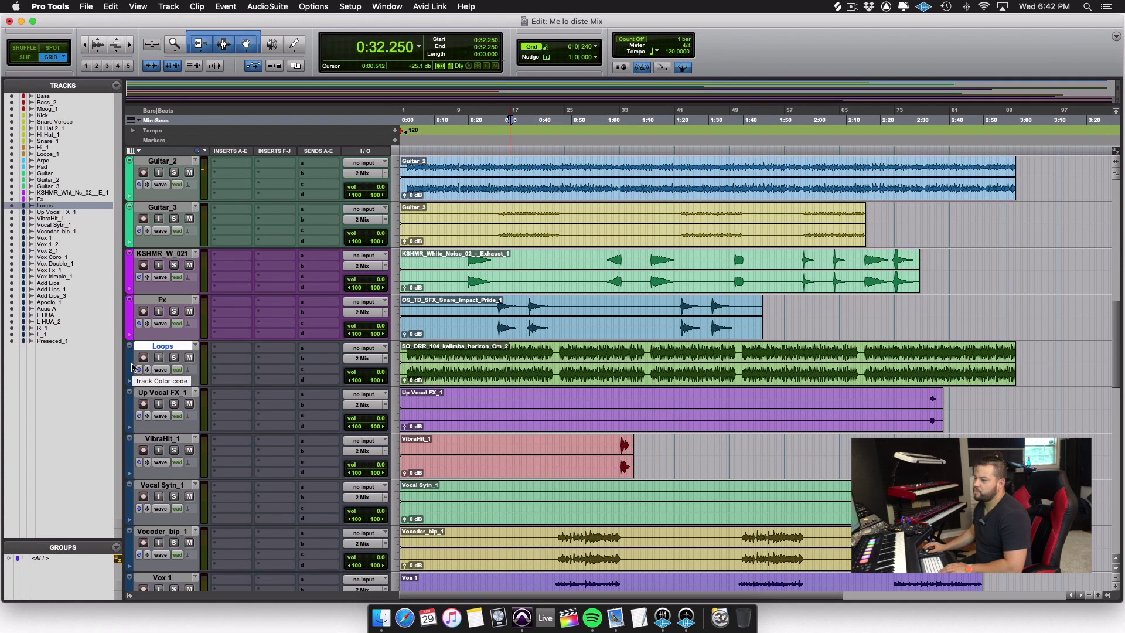
# Colour the Loops track the same light blue as Arpe and move it directly above Arpe
pyautogui.doubleClick(130, 364)
pyautogui.click(555, 259)
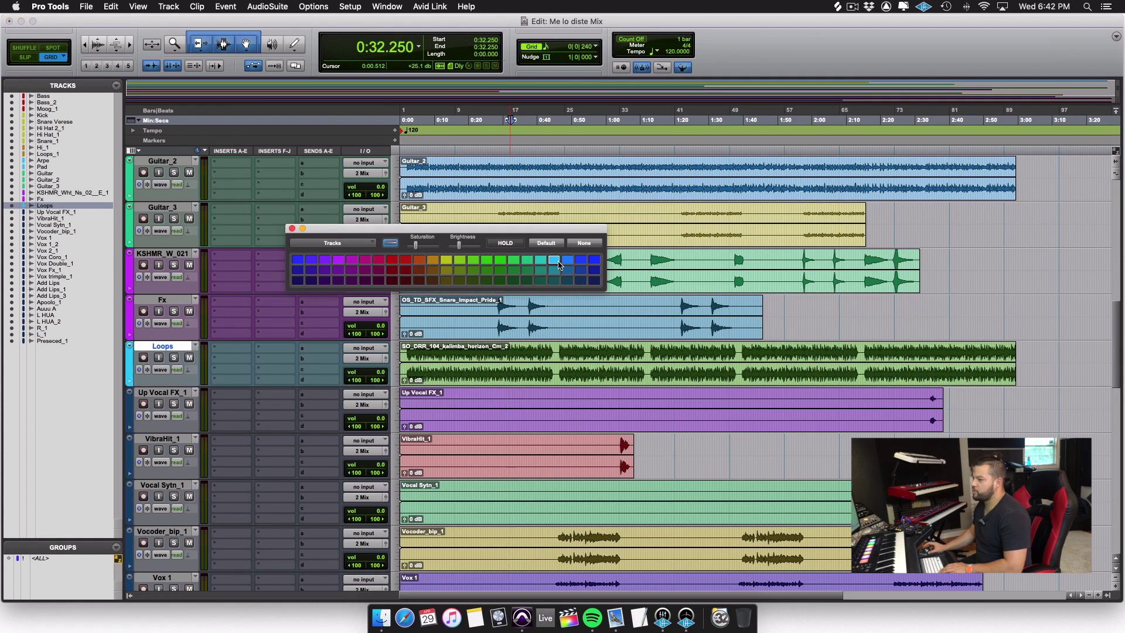
pyautogui.click(292, 229)
pyautogui.moveTo(152, 349)
pyautogui.mouseDown()
pyautogui.moveTo(151, 176)
pyautogui.moveTo(151, 577)
pyautogui.moveTo(153, 328)
pyautogui.mouseUp()
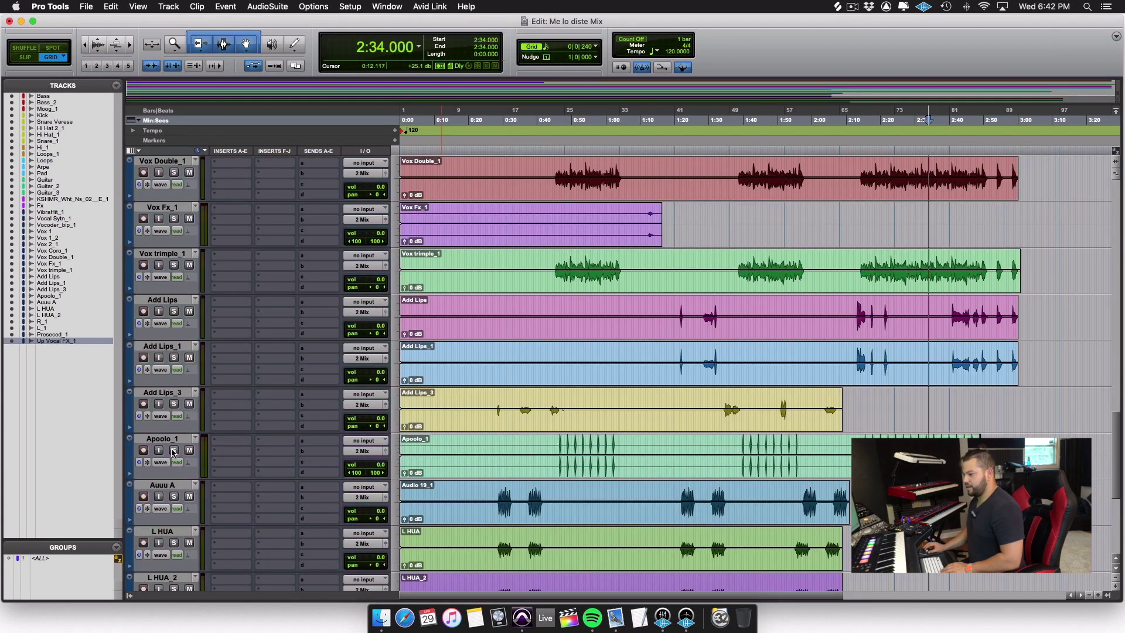
# Audition the Apoolo_1 track in solo from 0:46.250 and unsolo it when done
pyautogui.click(173, 449)
pyautogui.click(558, 158)
pyautogui.press('space')
pyautogui.press('space')
pyautogui.click(174, 450)
# Rename the Apoolo_1 track as Kick Apllo and move it directly above Kick
pyautogui.doubleClick(162, 438)
pyautogui.write('Kick A')
pyautogui.write('poolo')
pyautogui.press('Return')
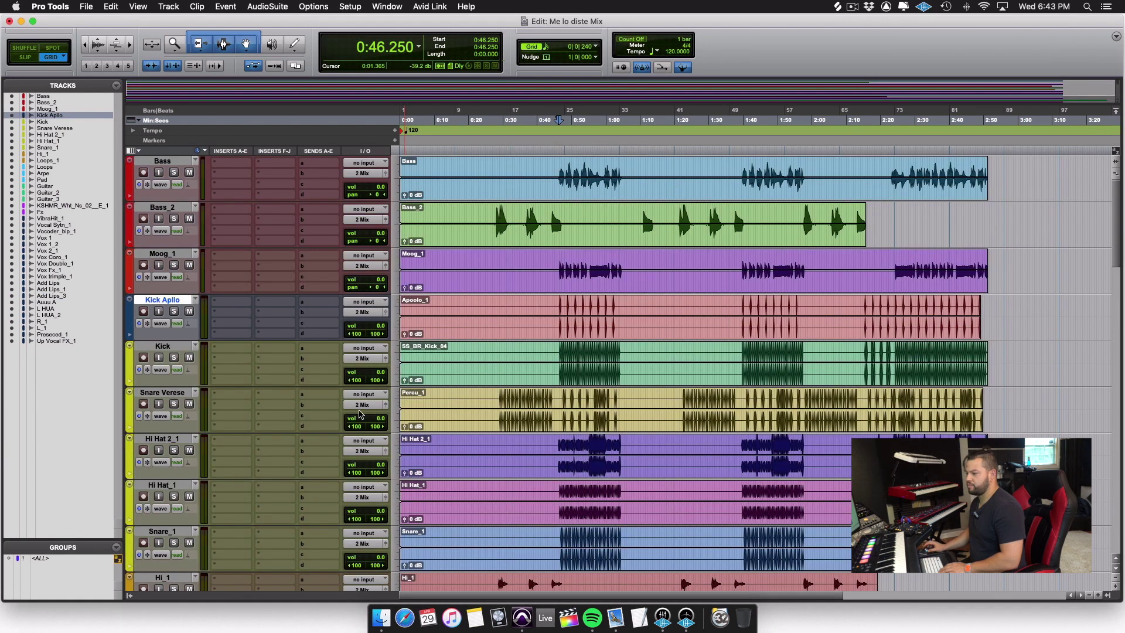
# Colour the Kick Apllo track the same yellow as the other drum tracks
pyautogui.scroll(-3, 366, 411)
pyautogui.scroll(2, 262, 372)
pyautogui.doubleClick(130, 278)
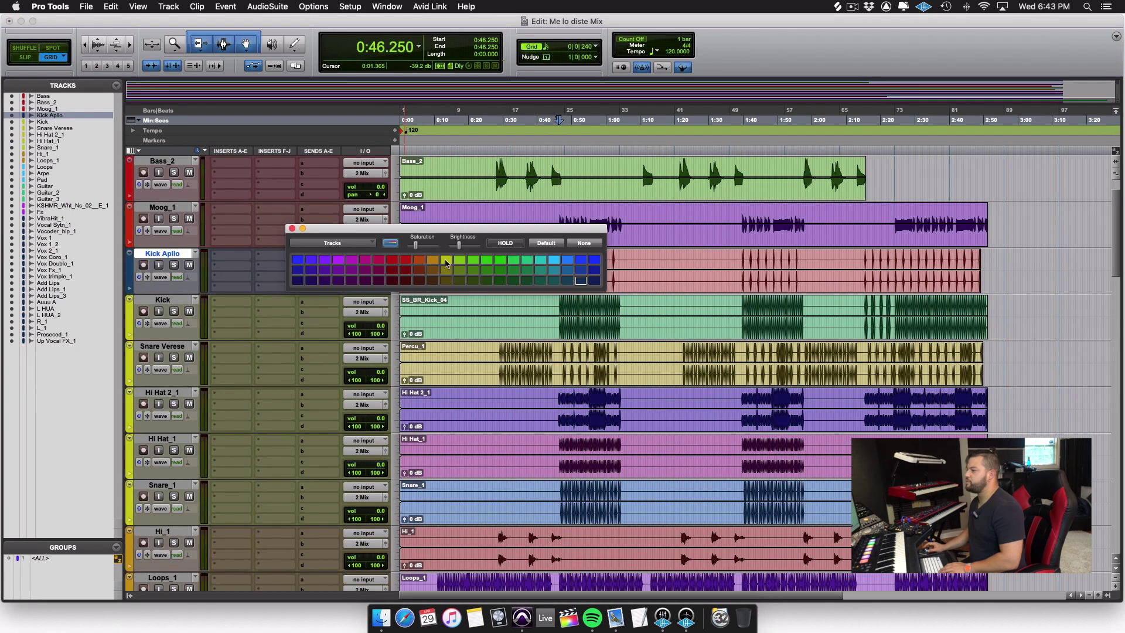
pyautogui.click(447, 261)
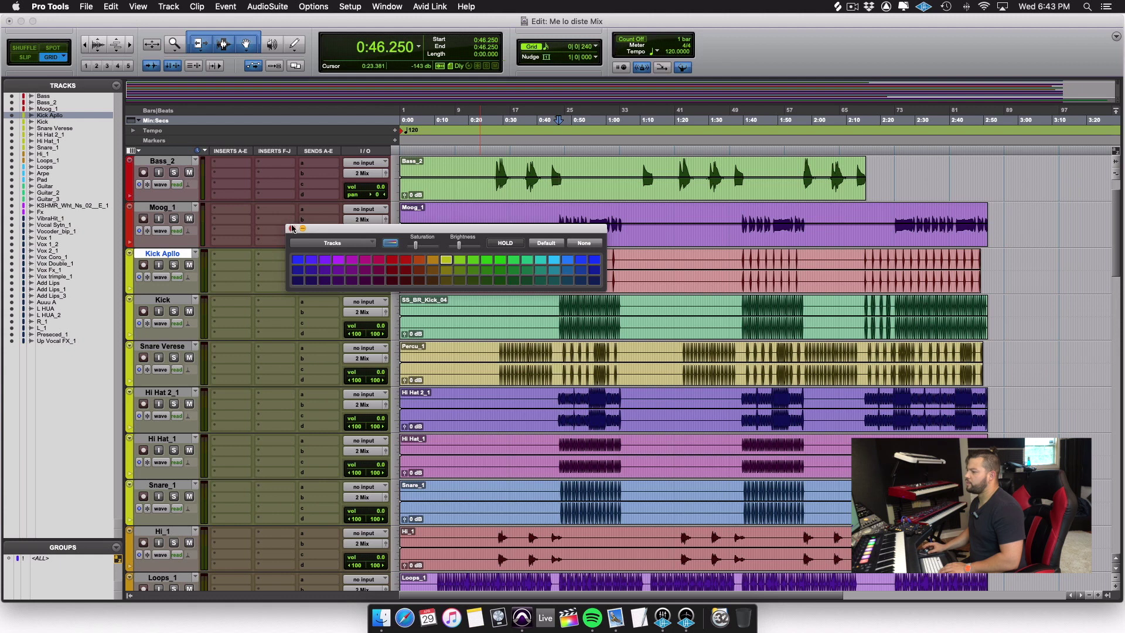
pyautogui.click(291, 229)
# Audition the VibraHit_1 track in solo from 1:03.375 and unsolo it when done
pyautogui.scroll(-7, 293, 230)
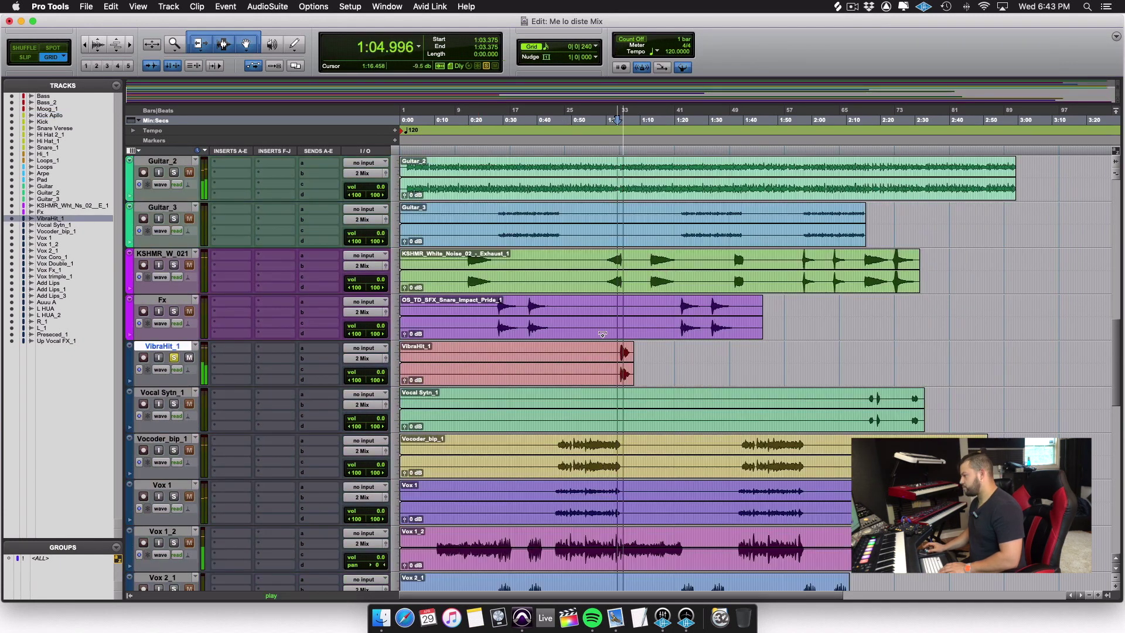
pyautogui.press('space')
pyautogui.click(174, 357)
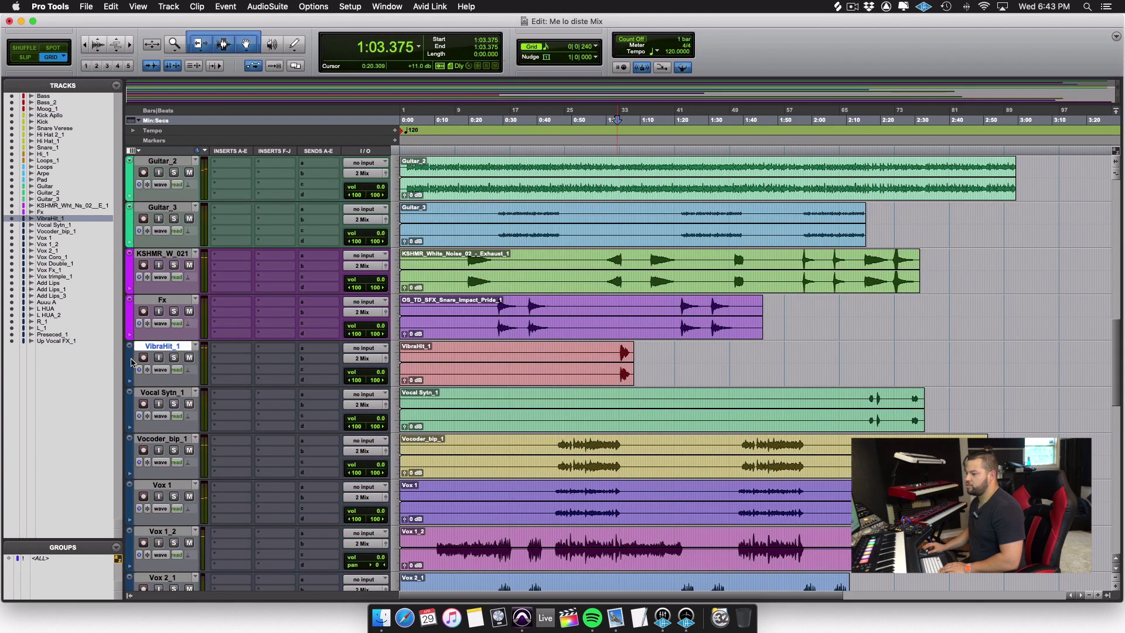
# Colour the VibraHit_1 track the same orange as Loops_1 and move it directly below Loops_1
pyautogui.doubleClick(131, 361)
pyautogui.click(432, 259)
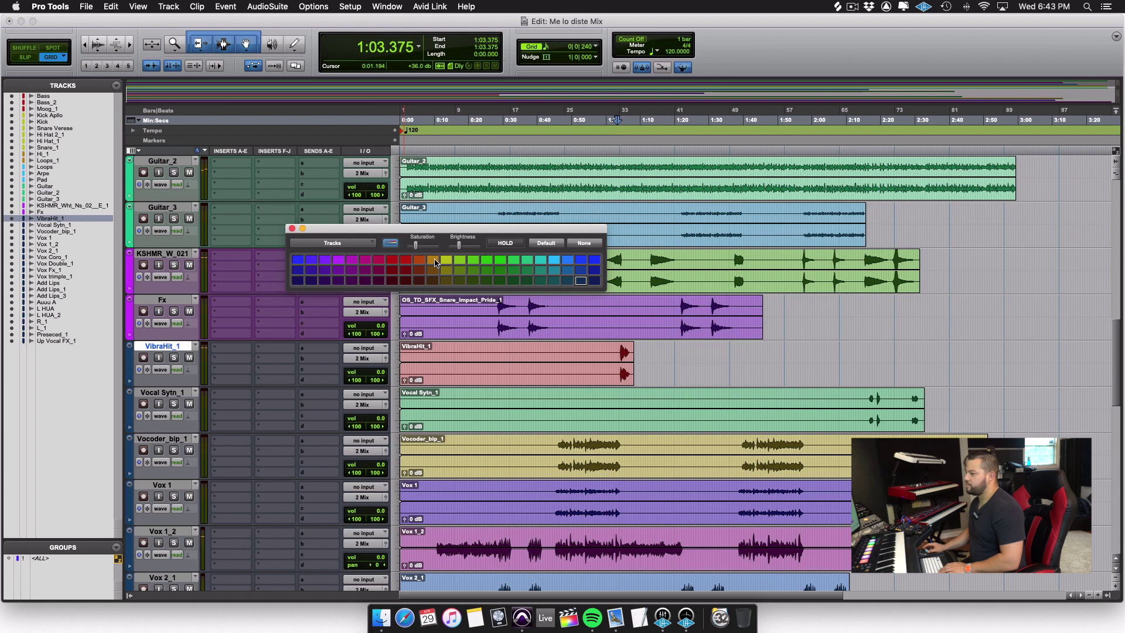
pyautogui.click(292, 228)
pyautogui.moveTo(170, 348); pyautogui.dragTo(173, 189)
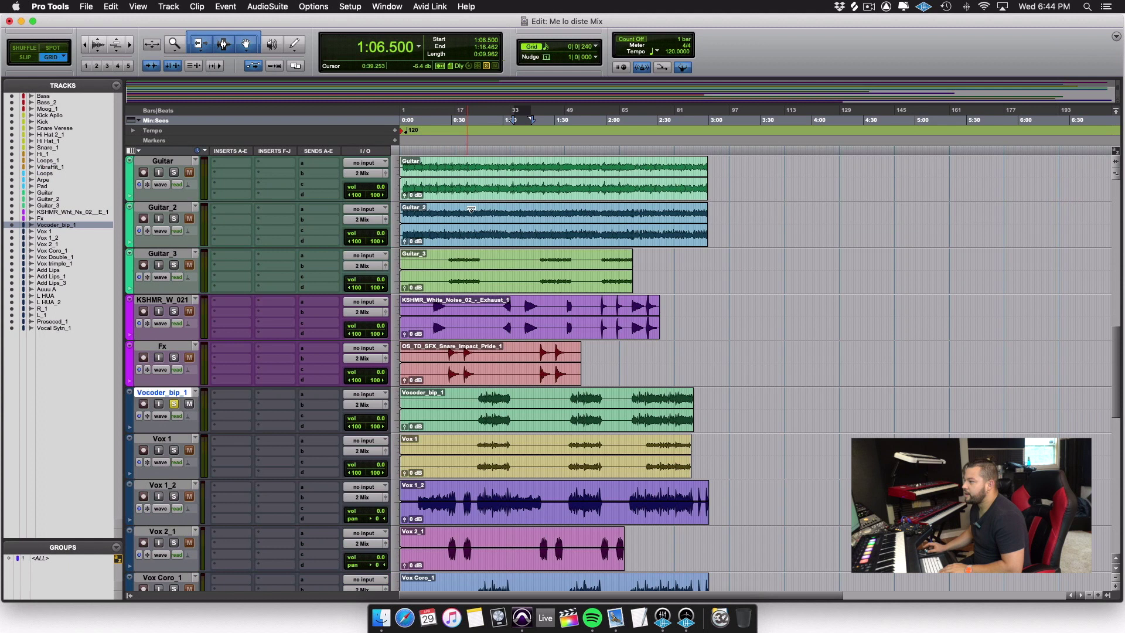
# Audition the soloed Vocoder_bip_1 track from 0:46.750
pyautogui.click(473, 351)
pyautogui.press('space')
pyautogui.click(480, 118)
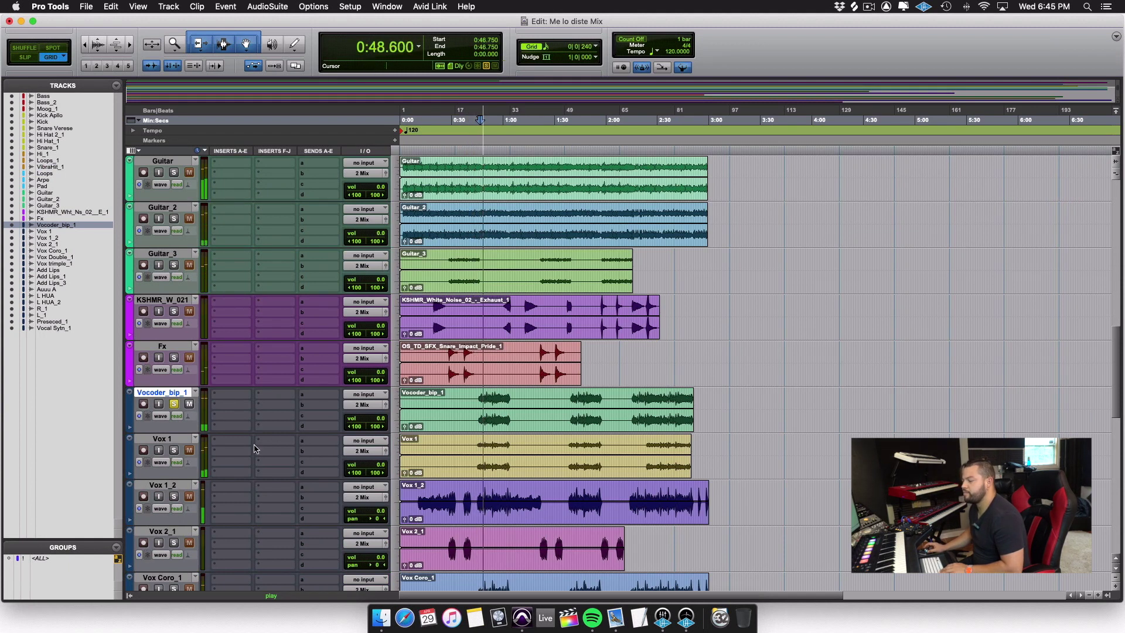
pyautogui.press('space')
# Colour the Vocoder_bip_1 track the same light blue as Pad and move it directly below Pad
pyautogui.doubleClick(130, 418)
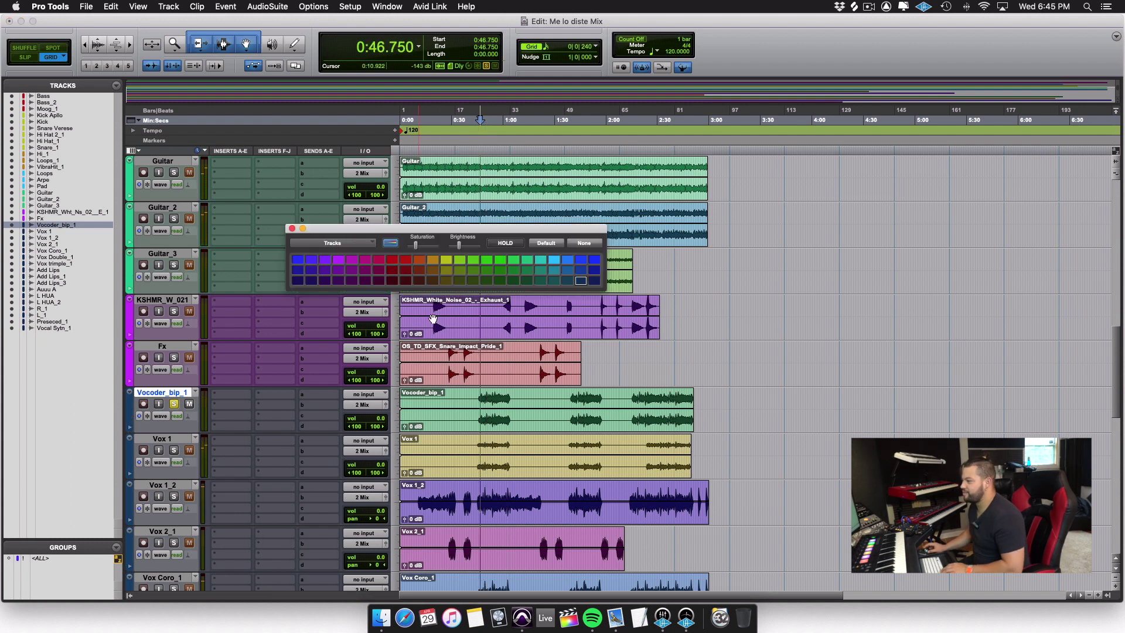
pyautogui.click(548, 261)
pyautogui.click(292, 229)
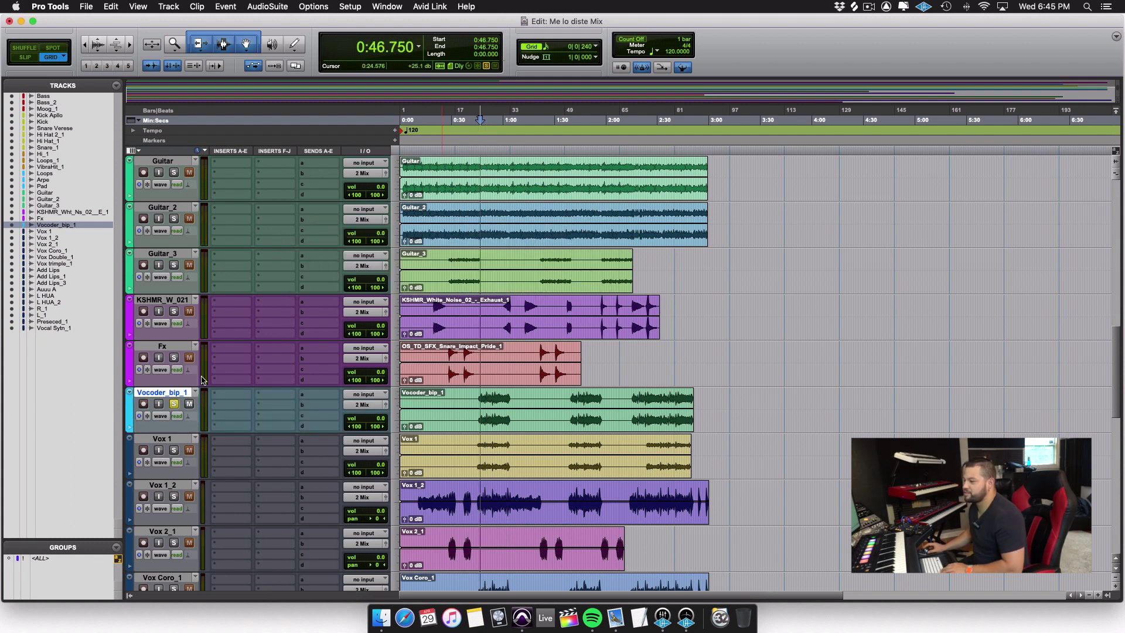
pyautogui.moveTo(169, 394); pyautogui.dragTo(150, 327)
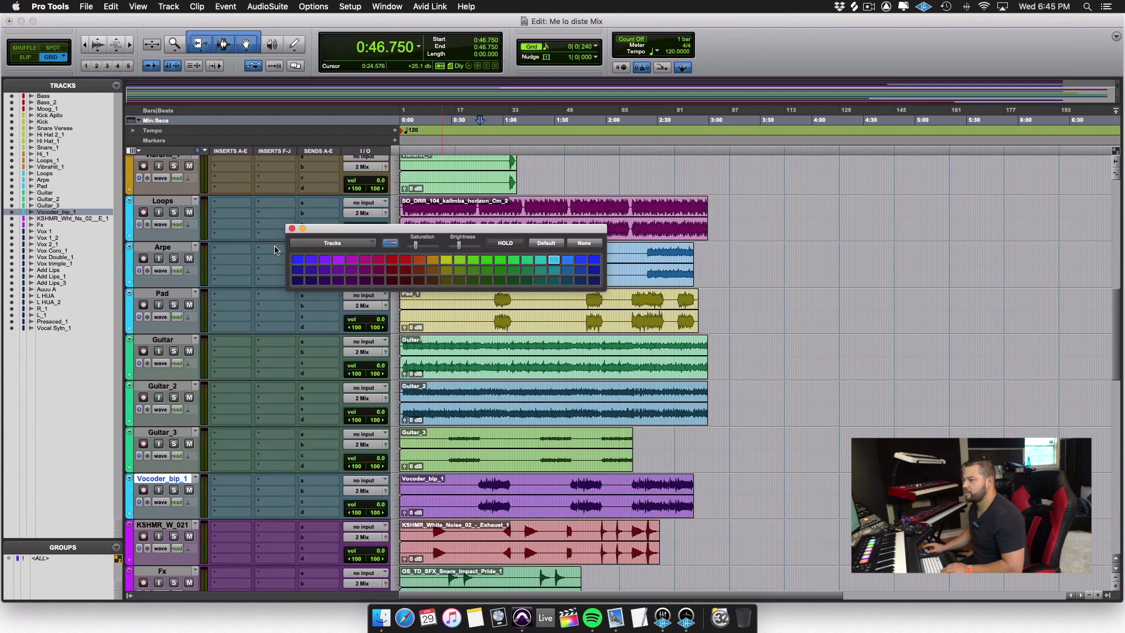
pyautogui.click(289, 228)
pyautogui.moveTo(160, 481); pyautogui.dragTo(147, 344)
pyautogui.click(163, 387)
# Review the red bass group by selecting the Bass, Bass_2 and Moog_1 tracks at the start of the session
pyautogui.scroll(-10, 176, 404)
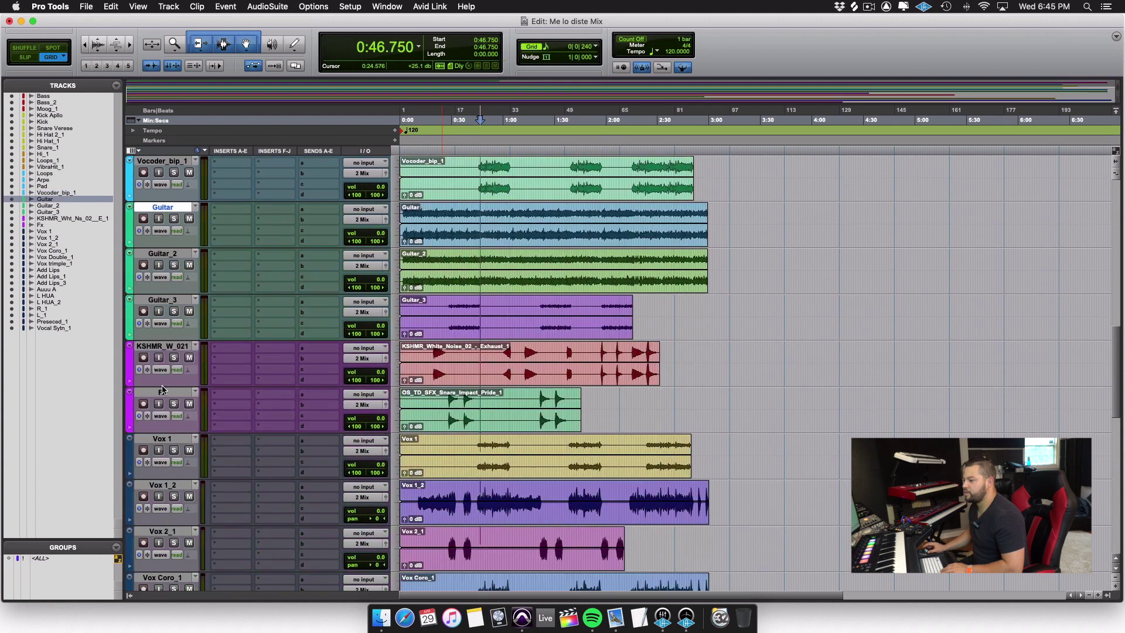
pyautogui.scroll(-8, 191, 420)
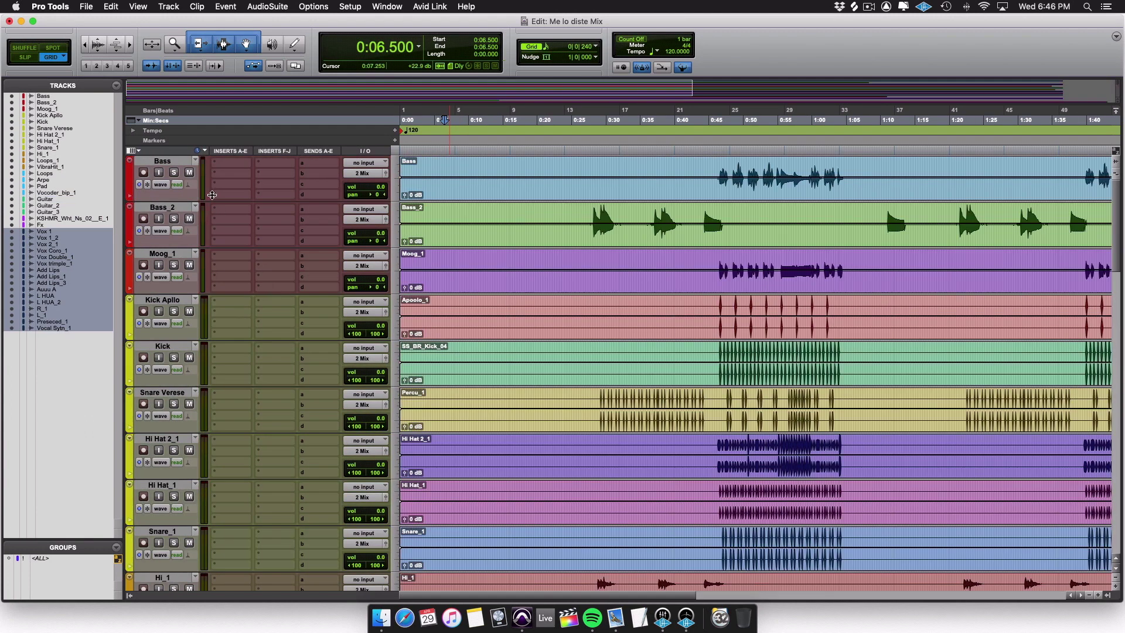
pyautogui.click(167, 162)
pyautogui.keyDown('shift'); pyautogui.click(164, 255); pyautogui.keyUp('shift')
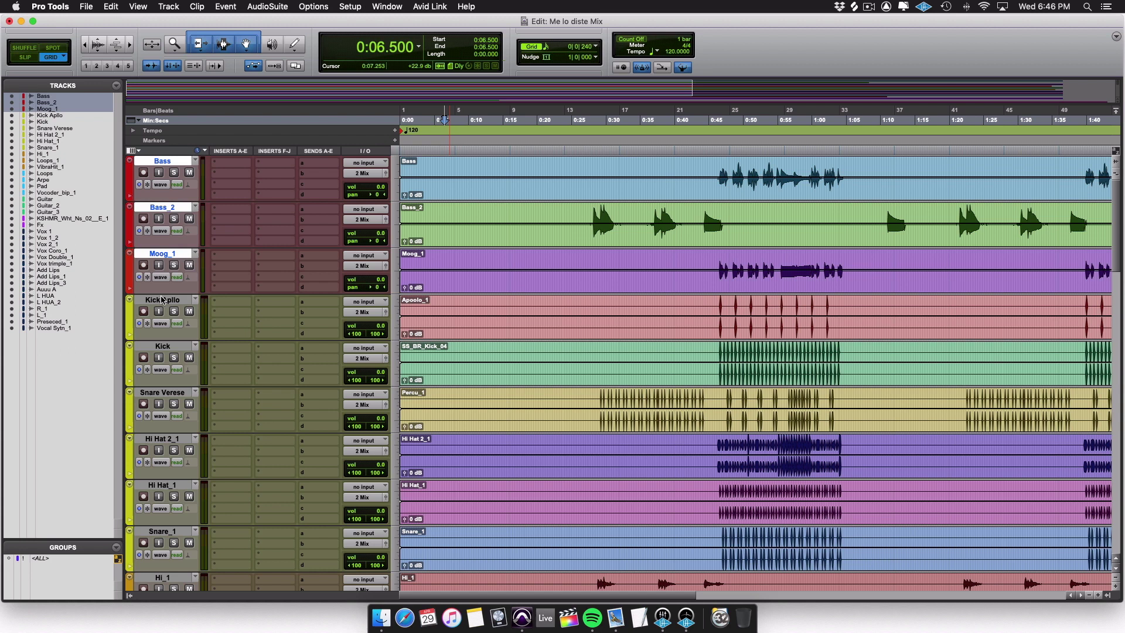
pyautogui.click(162, 299)
pyautogui.click(162, 253)
pyautogui.keyDown('shift'); pyautogui.click(160, 208); pyautogui.keyUp('shift')
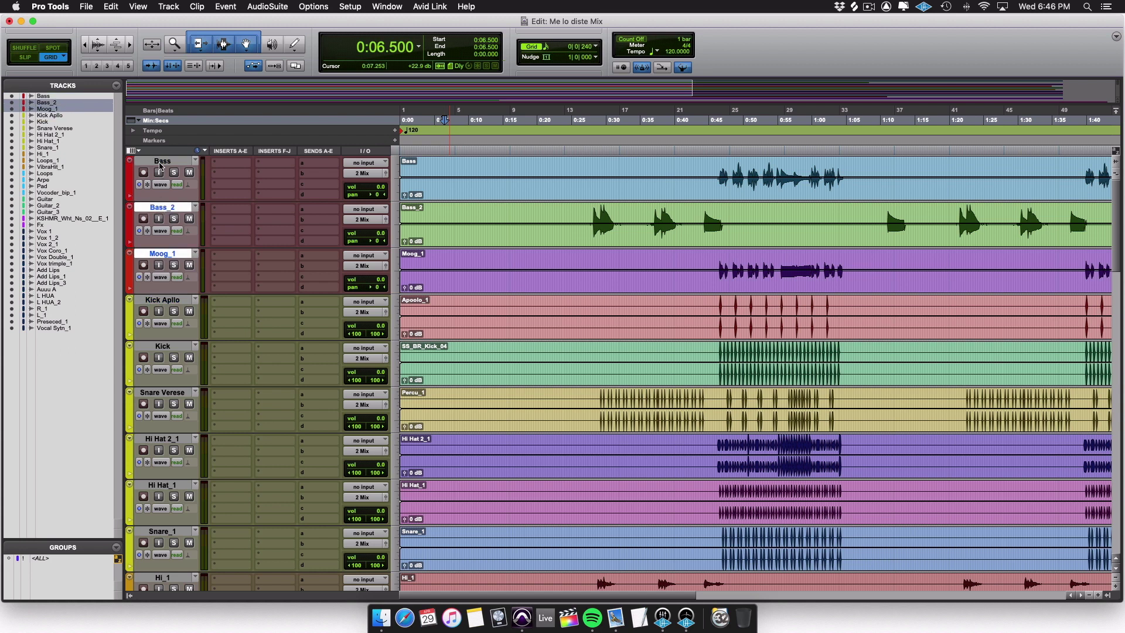
pyautogui.keyDown('shift'); pyautogui.click(161, 163); pyautogui.keyUp('shift')
pyautogui.click(157, 255)
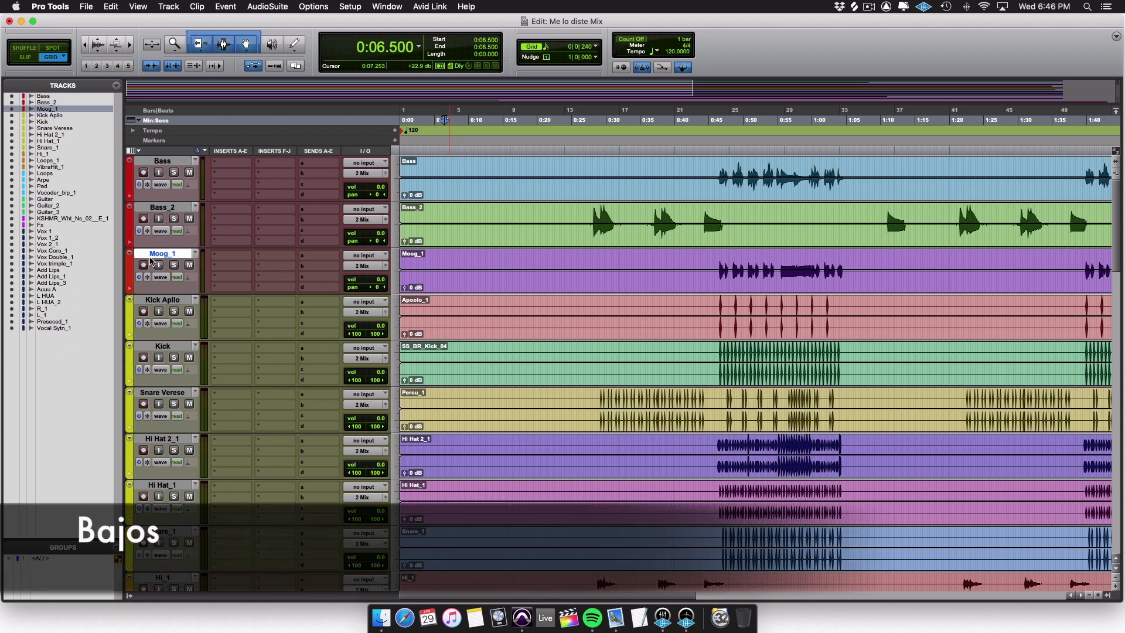
# Review the yellow drum tracks from Kick Apllo to Snare_1 and the orange tracks from Hi_1 to VibraHit_1 by selecting each group
pyautogui.click(162, 299)
pyautogui.scroll(-3, 164, 304)
pyautogui.keyDown('shift'); pyautogui.click(161, 392); pyautogui.keyUp('shift')
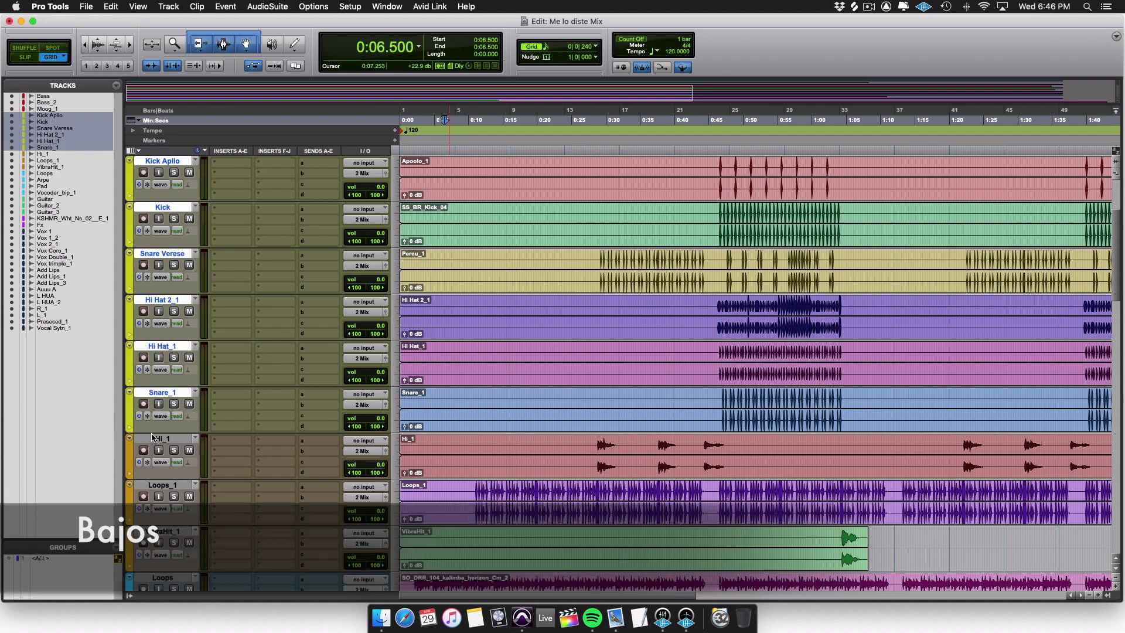
pyautogui.click(161, 438)
pyautogui.scroll(-3, 163, 439)
pyautogui.keyDown('shift'); pyautogui.click(166, 393); pyautogui.keyUp('shift')
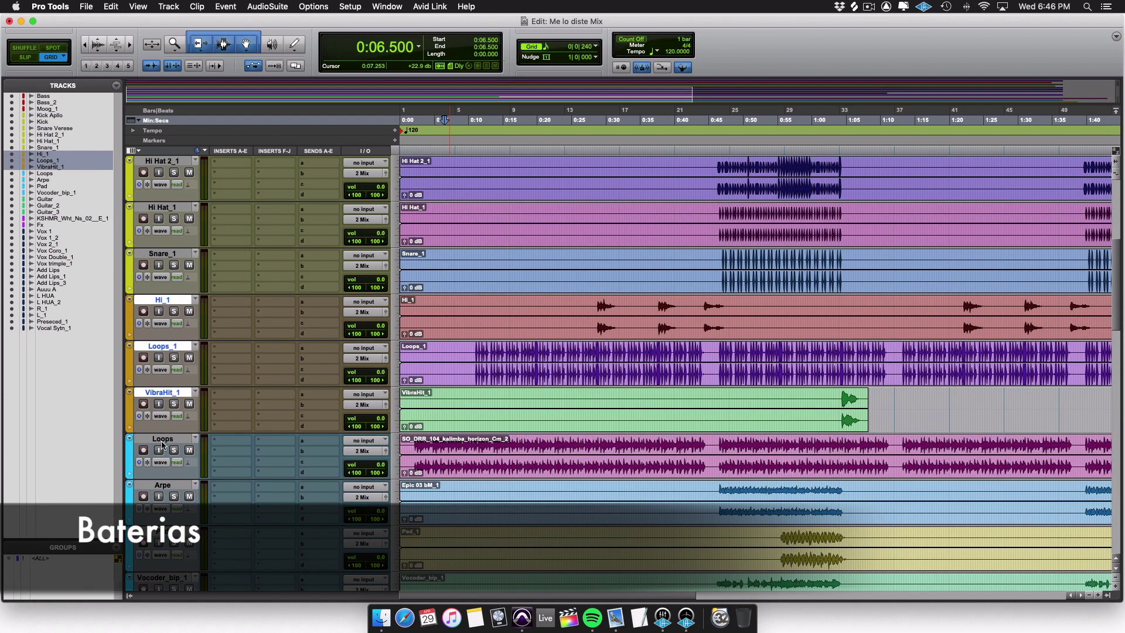
# Review the light blue keyboard tracks from Loops to Vocoder_bip_1 and the green guitar tracks by selecting each group
pyautogui.click(162, 444)
pyautogui.scroll(-4, 163, 444)
pyautogui.keyDown('shift'); pyautogui.click(170, 392); pyautogui.keyUp('shift')
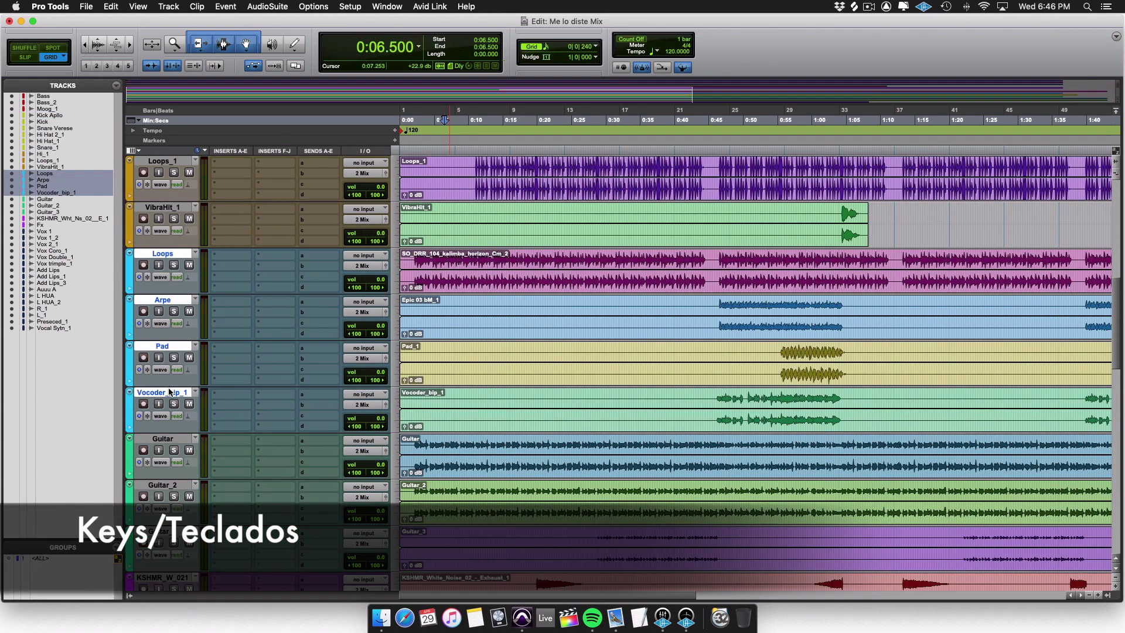
pyautogui.click(165, 441)
pyautogui.scroll(-4, 165, 440)
pyautogui.keyDown('shift'); pyautogui.click(165, 347); pyautogui.keyUp('shift')
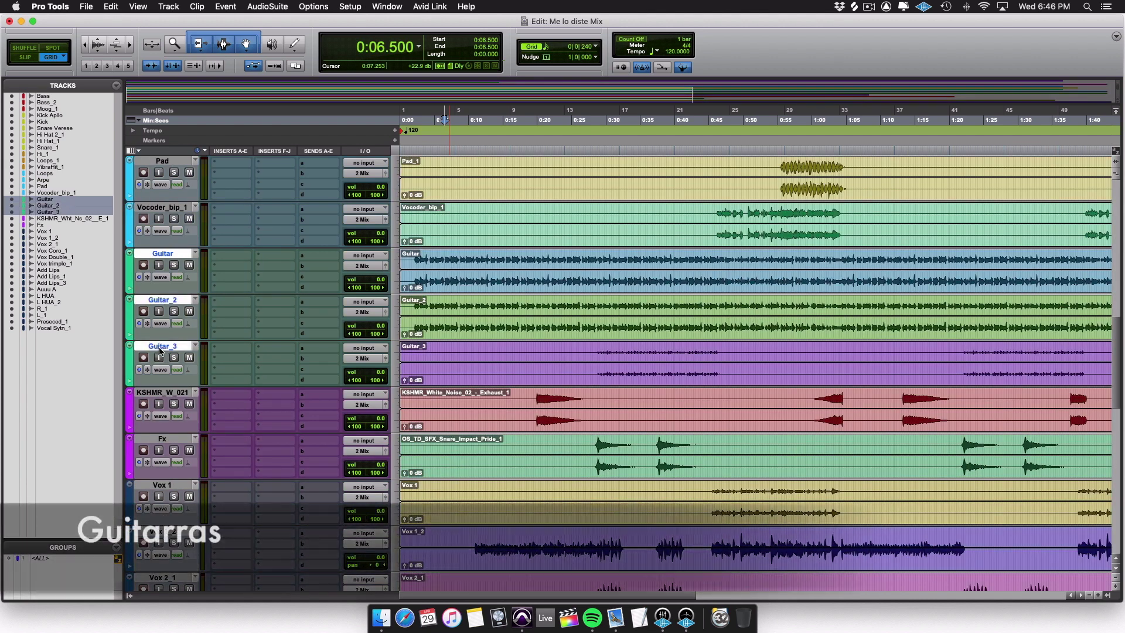
# Review the purple effects tracks and the vocal tracks from Vox 1 down to Vocal Sytn_1
pyautogui.click(160, 394)
pyautogui.keyDown('shift'); pyautogui.click(164, 441); pyautogui.keyUp('shift')
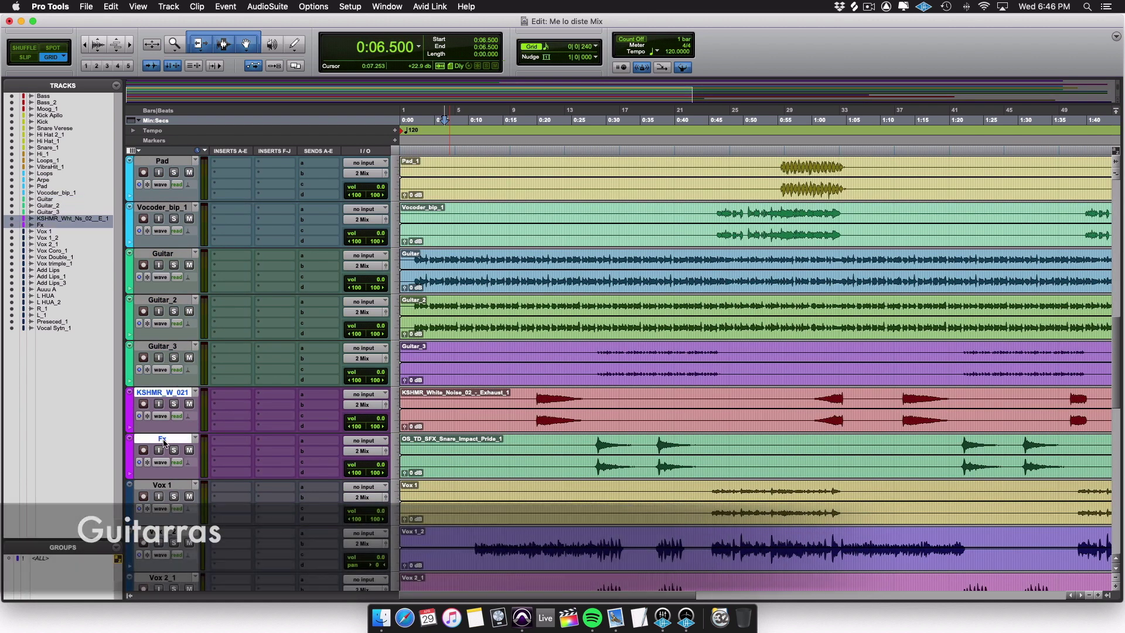
pyautogui.scroll(-5, 164, 440)
pyautogui.click(175, 257)
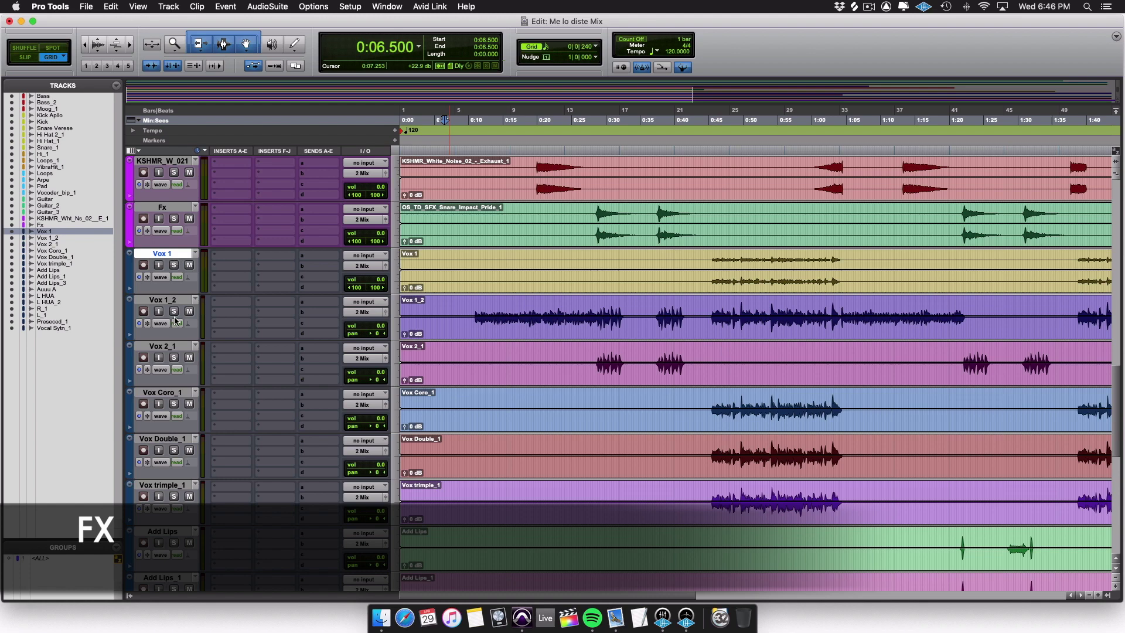
pyautogui.scroll(-10, 176, 319)
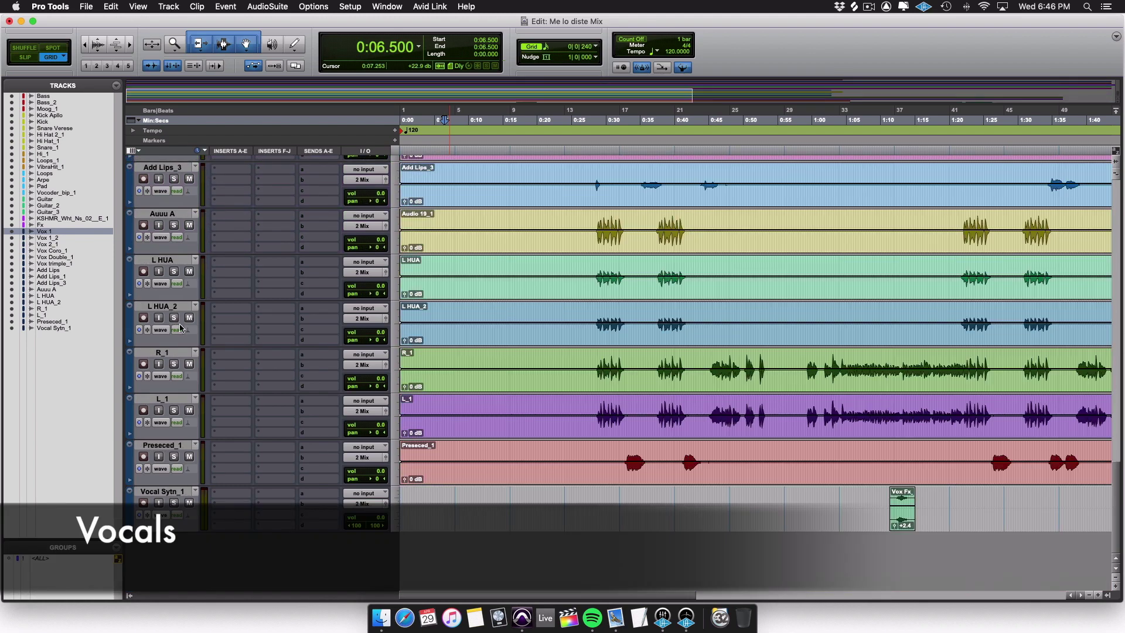
# Switch to the Mix window and look over the colour-grouped channel strips from the basses to the vocals
pyautogui.scroll(20, 232, 484)
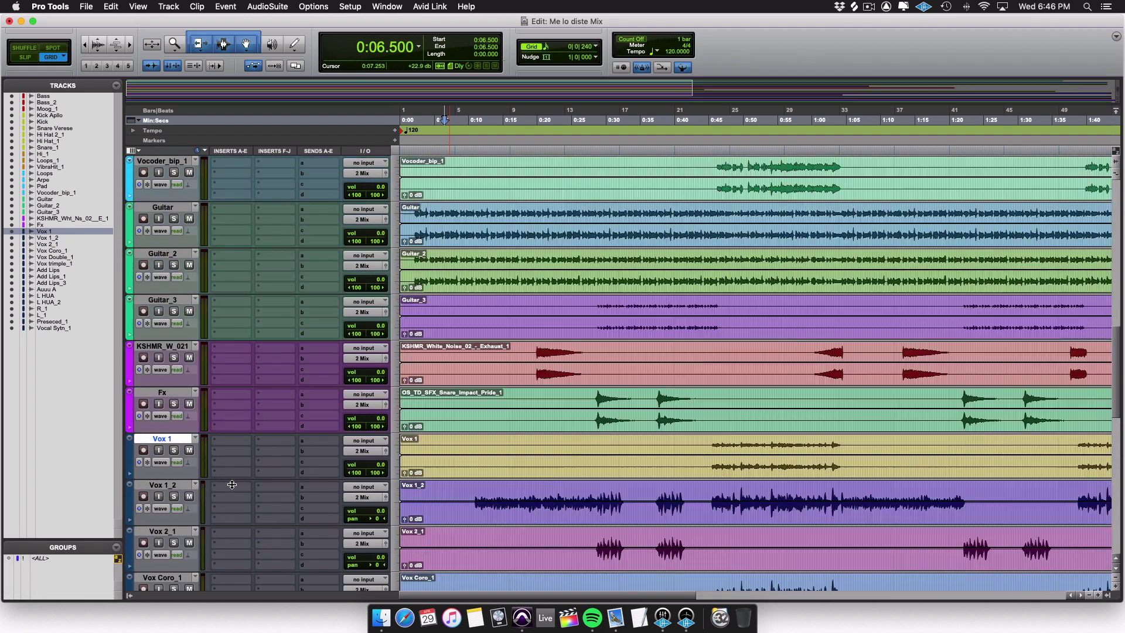
pyautogui.press('super+equal')
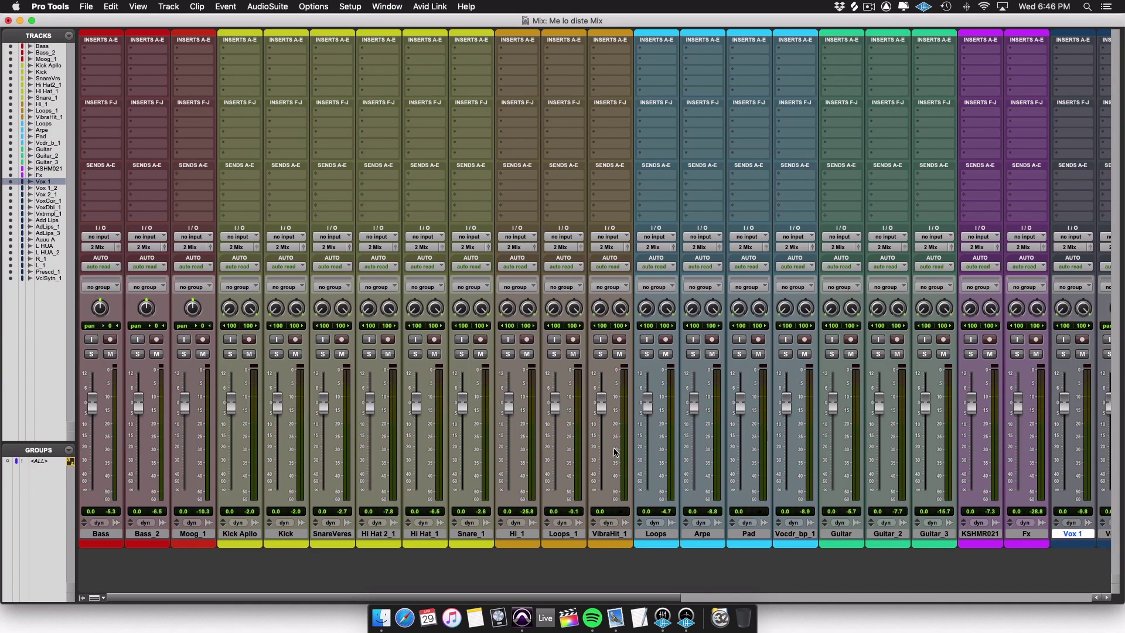
pyautogui.hscroll(12, 809, 494)
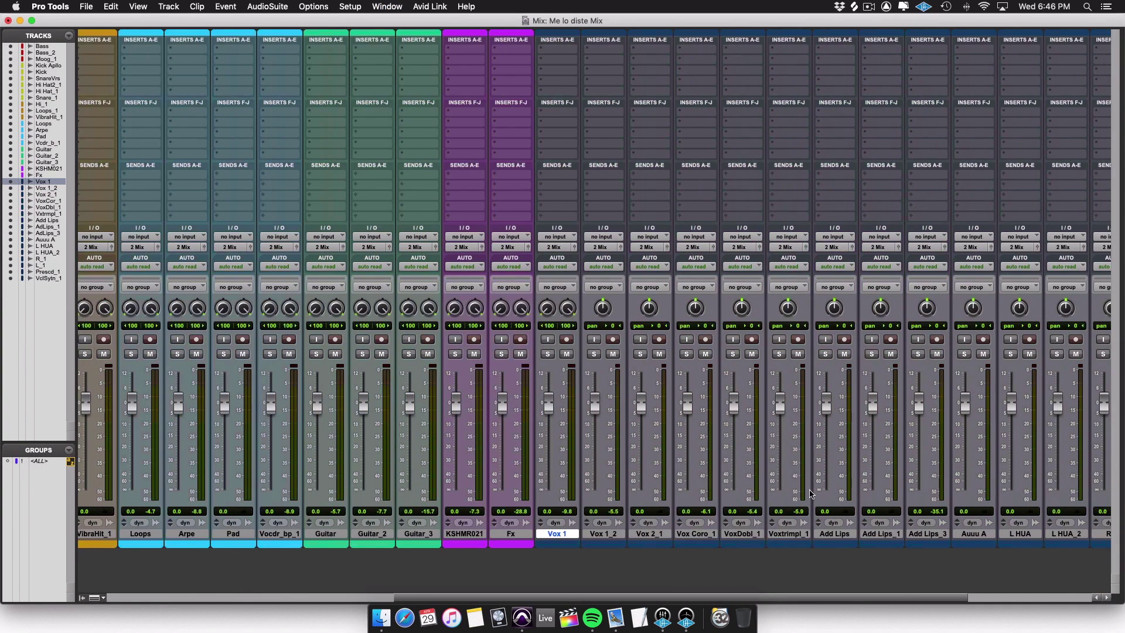
# Look over the colour-grouped channel strips, switch to the Edit window and review the tracks from the basses to the vocals
pyautogui.hscroll(-12, 809, 494)
pyautogui.hscroll(12, 809, 494)
pyautogui.hscroll(-12, 809, 494)
pyautogui.press('super+equal')
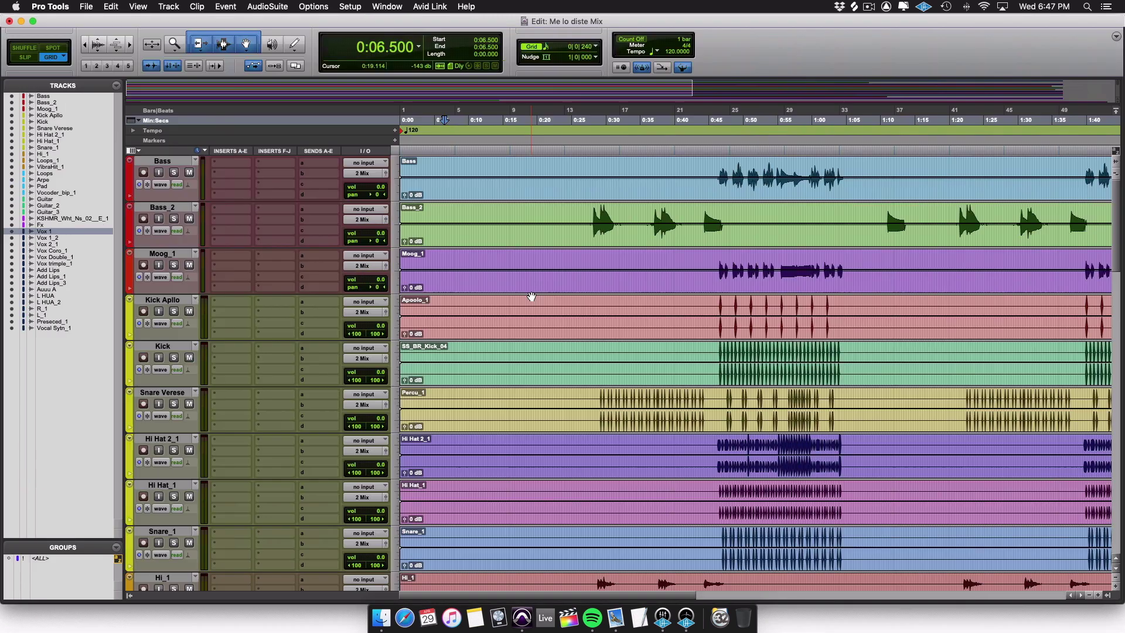
pyautogui.click(172, 300)
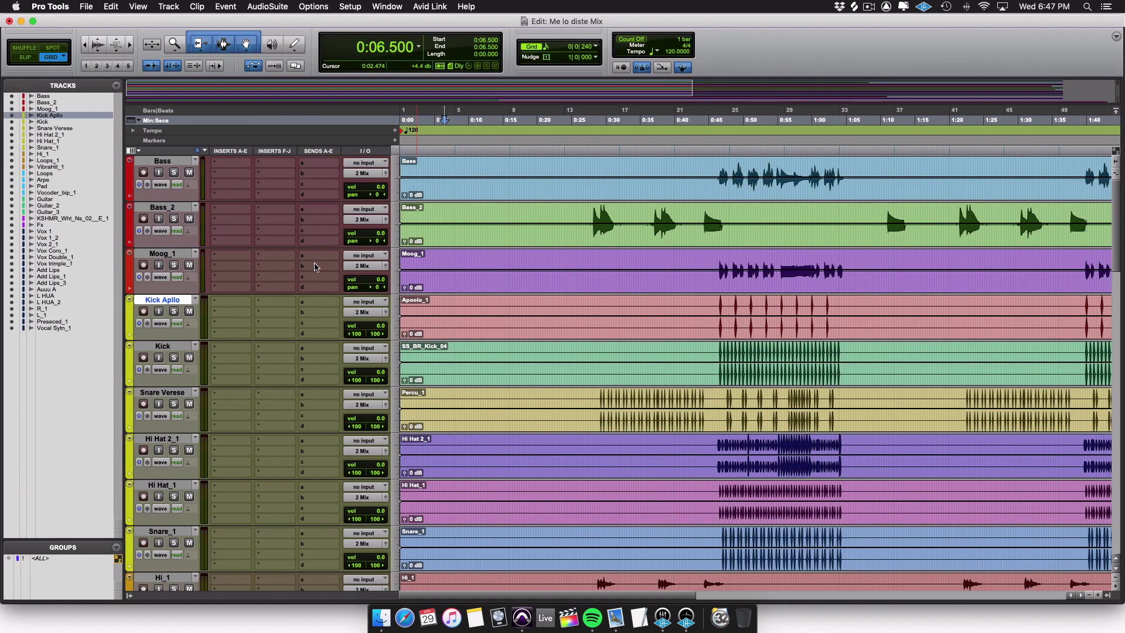
pyautogui.scroll(-15, 314, 267)
pyautogui.scroll(8, 505, 305)
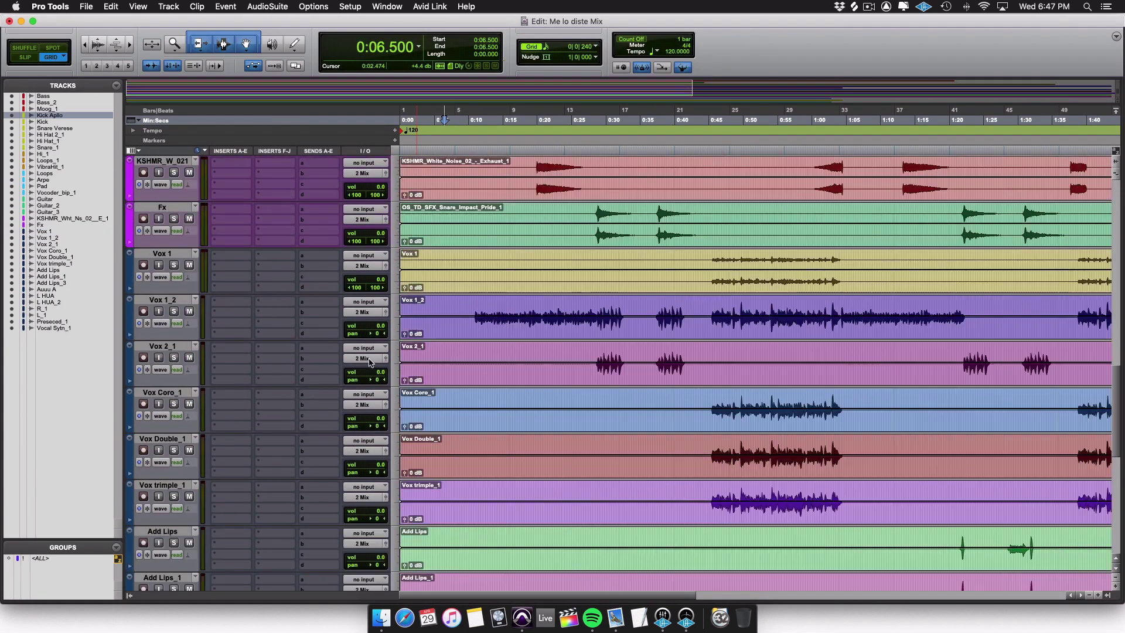
pyautogui.scroll(10, 505, 305)
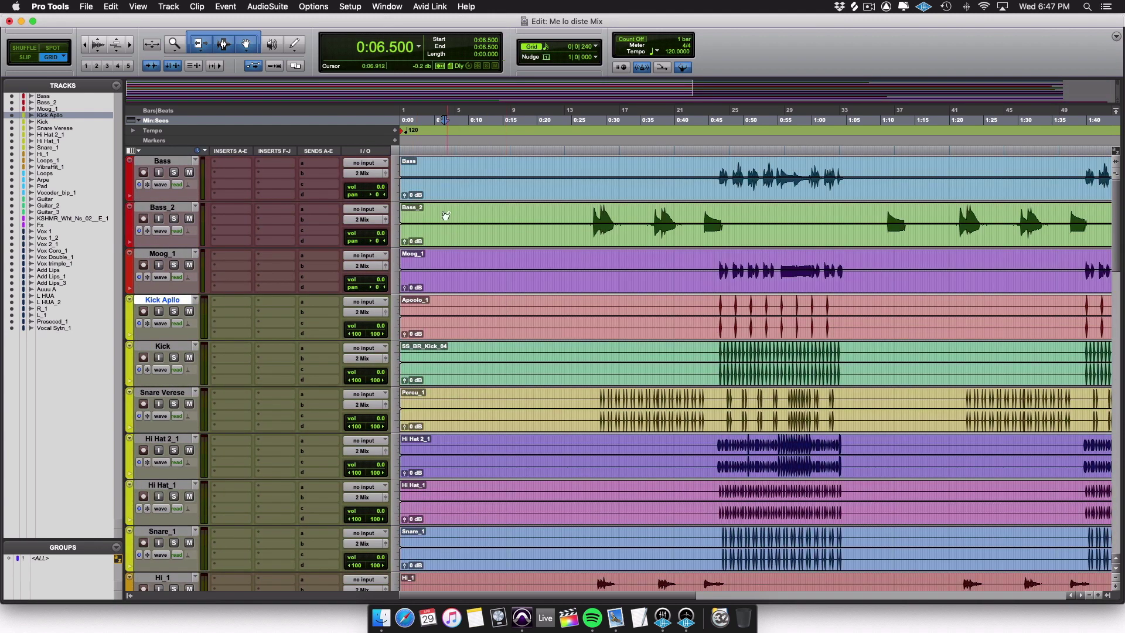
# Play briefly from 1:12.375 on the timeline and return the playback position to the session start
pyautogui.click(439, 155)
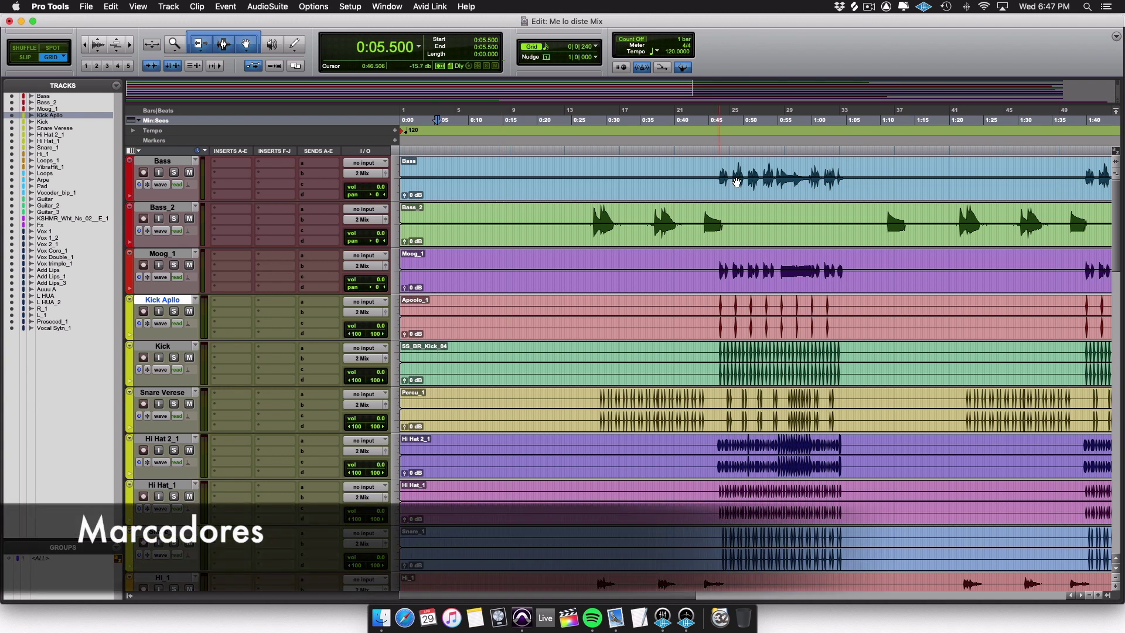
pyautogui.click(895, 141)
pyautogui.press('space')
pyautogui.press('space')
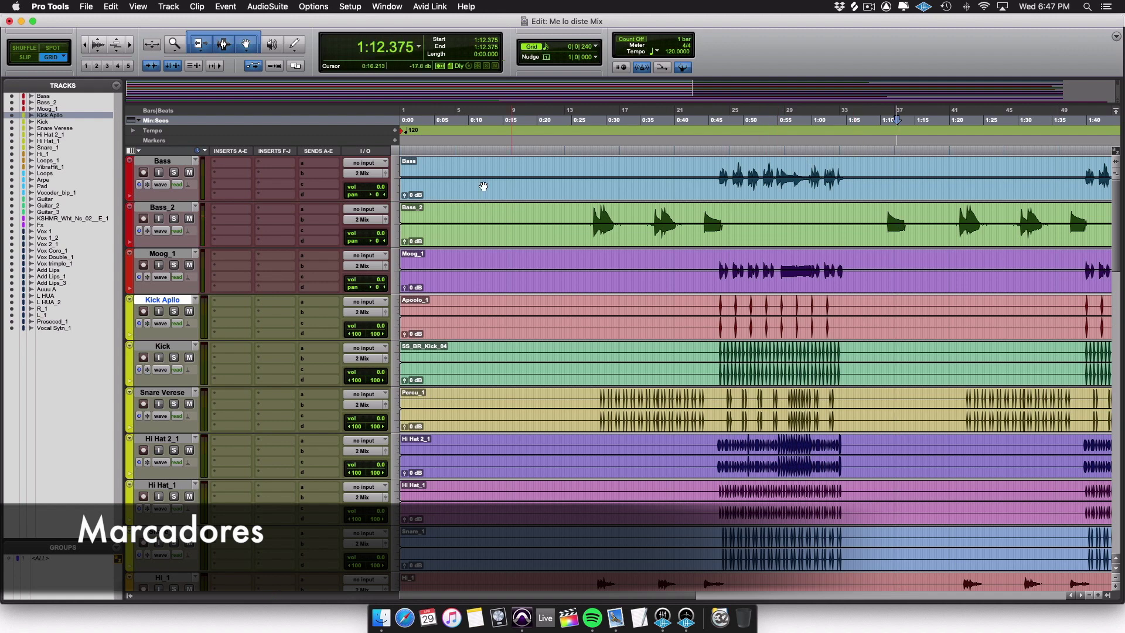
pyautogui.click(420, 152)
pyautogui.press('Return')
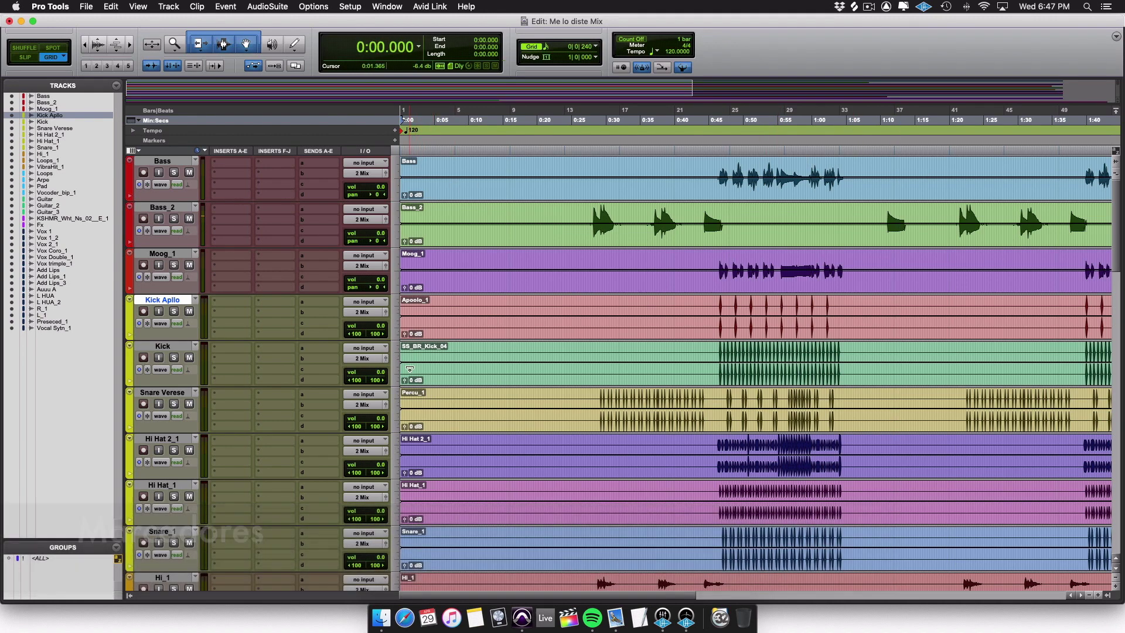
# Mute all the vocal tracks from Vox 1 through Vocal Sytn_1
pyautogui.scroll(-10, 409, 369)
pyautogui.scroll(-10, 410, 369)
pyautogui.click(150, 492)
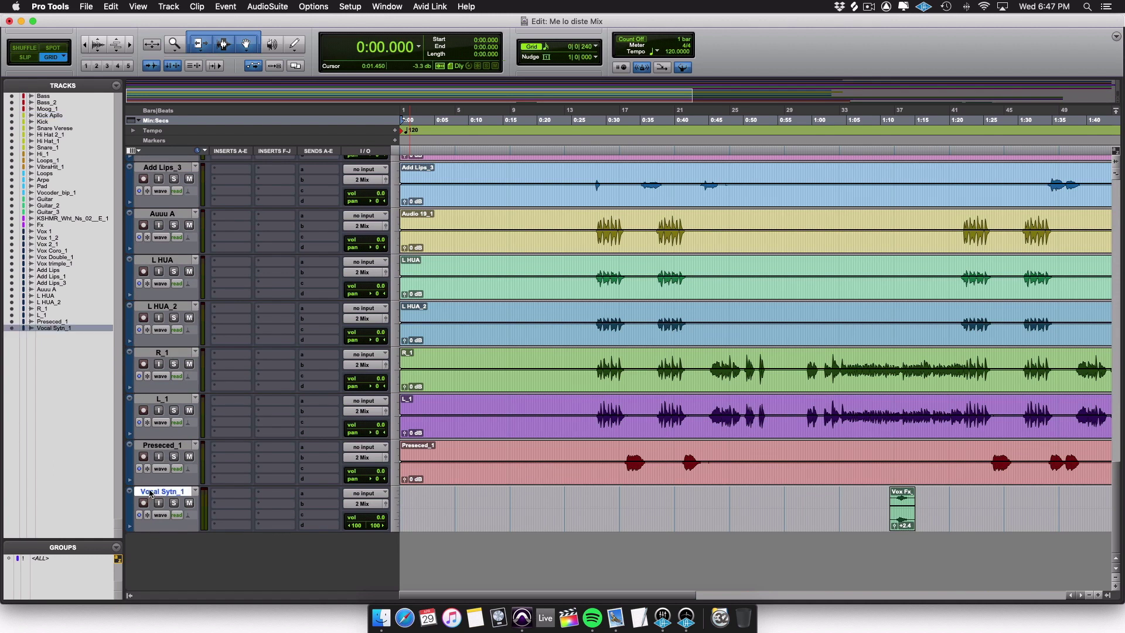
pyautogui.scroll(10, 231, 485)
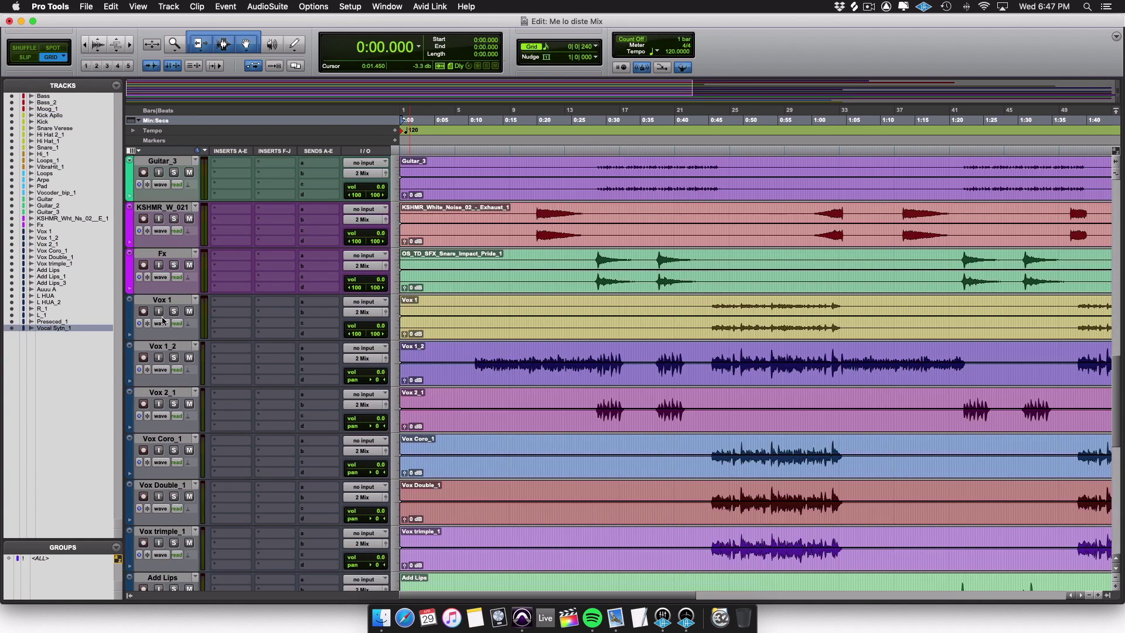
pyautogui.keyDown('shift'); pyautogui.click(162, 299); pyautogui.keyUp('shift')
pyautogui.click(180, 253)
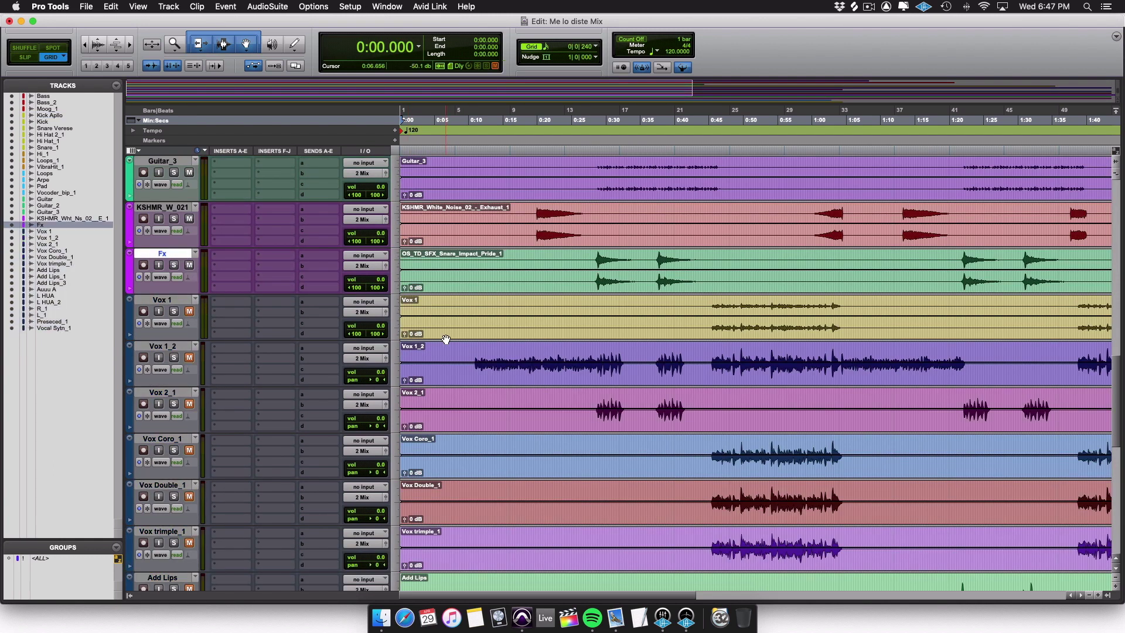
pyautogui.scroll(-7, 477, 293)
pyautogui.scroll(20, 435, 334)
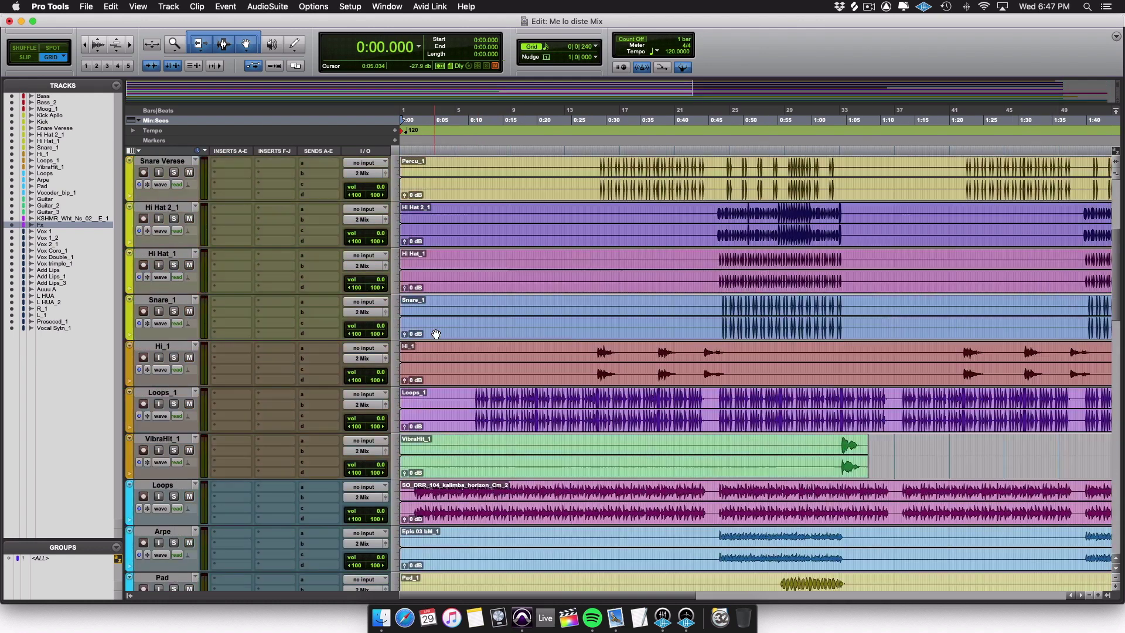
# Play the song from the session start and add a marker named Intro at about 0:02
pyautogui.click(409, 153)
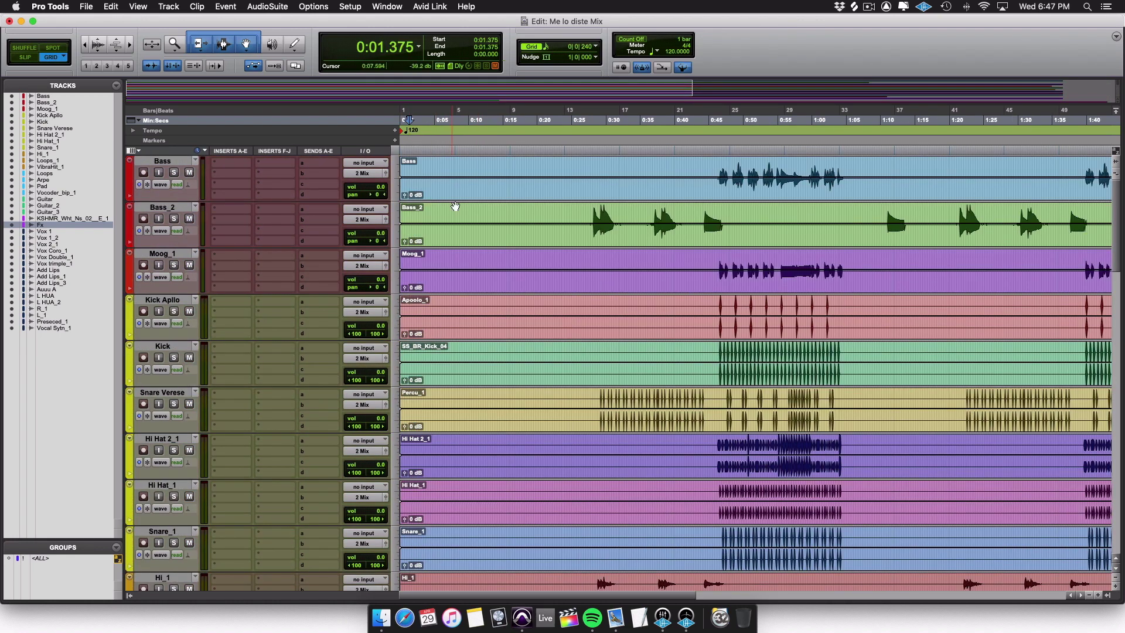
pyautogui.click(424, 151)
pyautogui.press('Return')
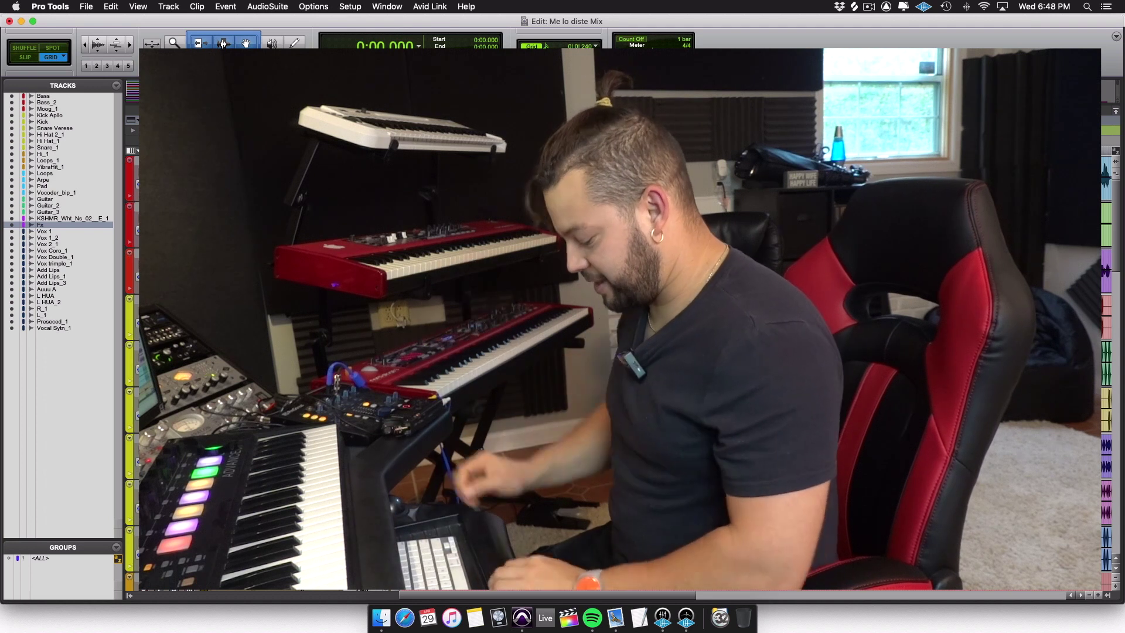
pyautogui.press('KP_Enter')
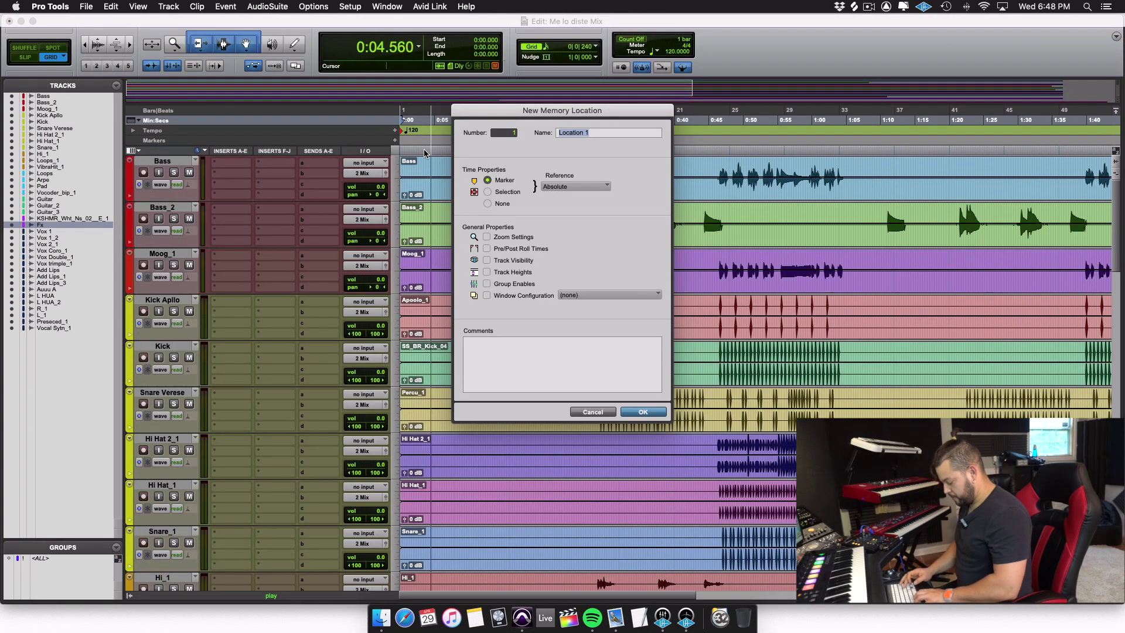
pyautogui.write('Intro')
pyautogui.press('Return')
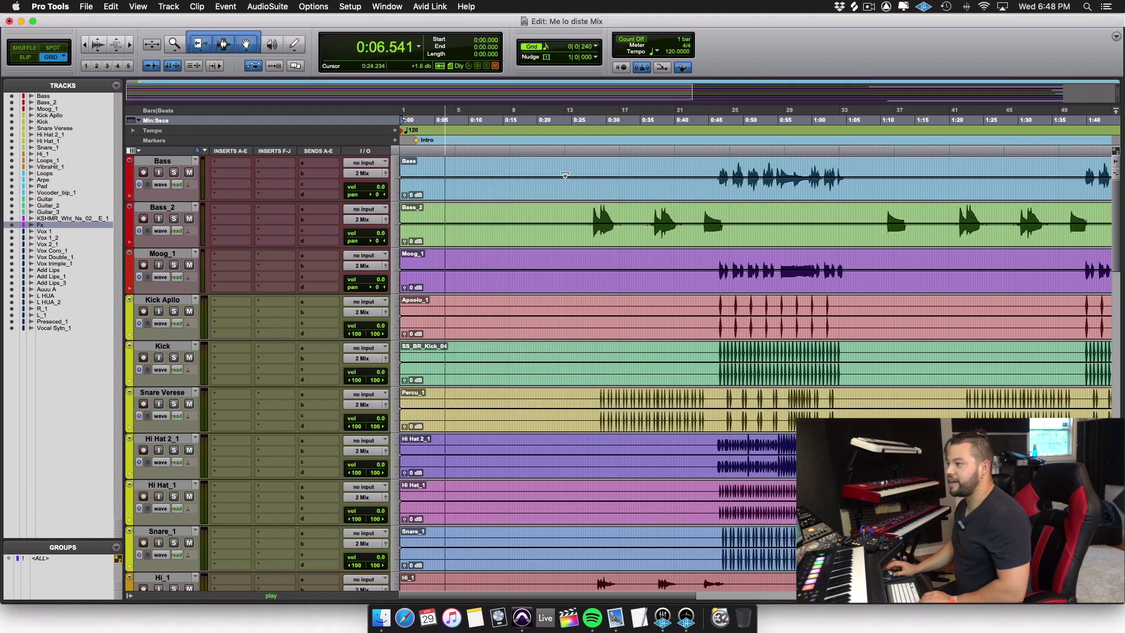
# Move the Intro marker slightly earlier so it lines up with the start of bar 2
pyautogui.press('super+]')
pyautogui.press('super+]')
pyautogui.moveTo(465, 142); pyautogui.dragTo(458, 142)
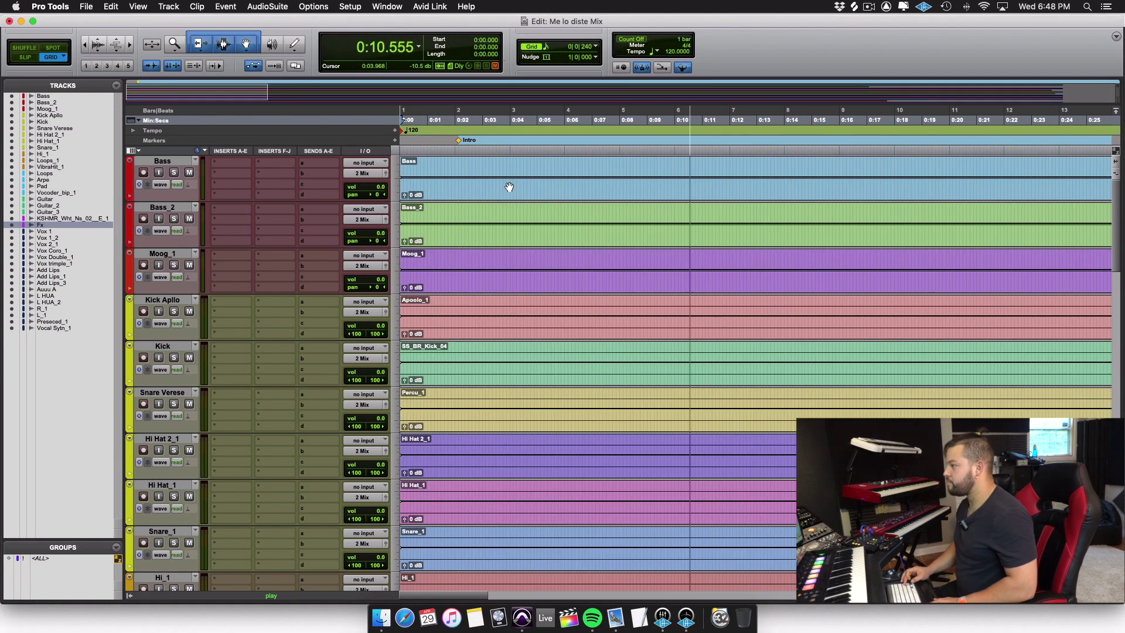
# Add a marker named V1 at about 0:11 during playback
pyautogui.press('KP_Enter')
pyautogui.write('V1')
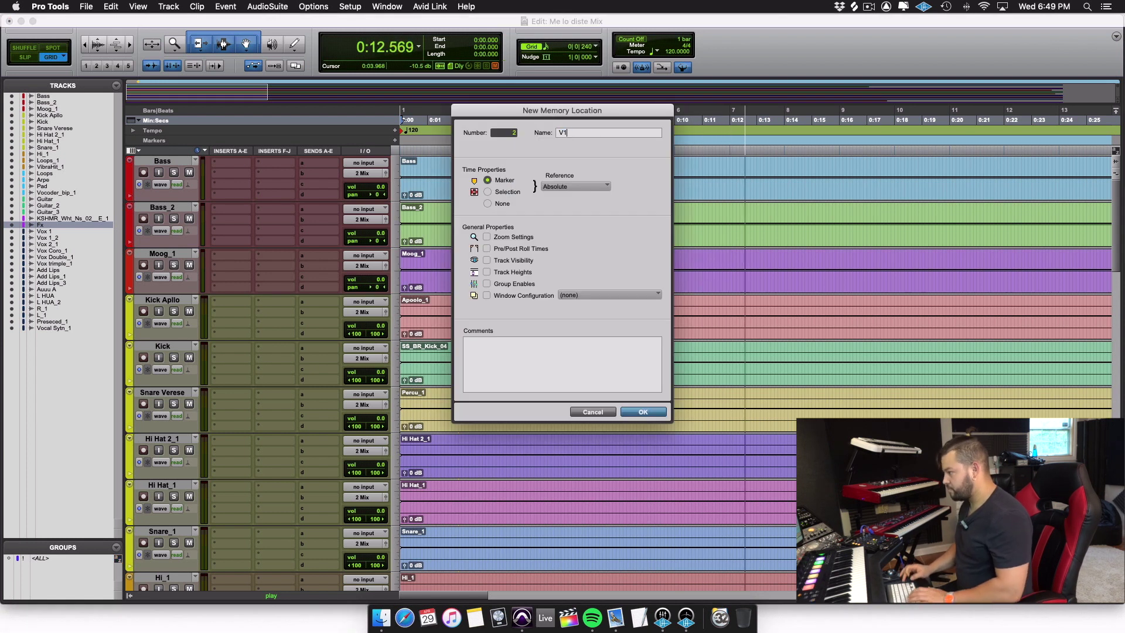
pyautogui.press('Return')
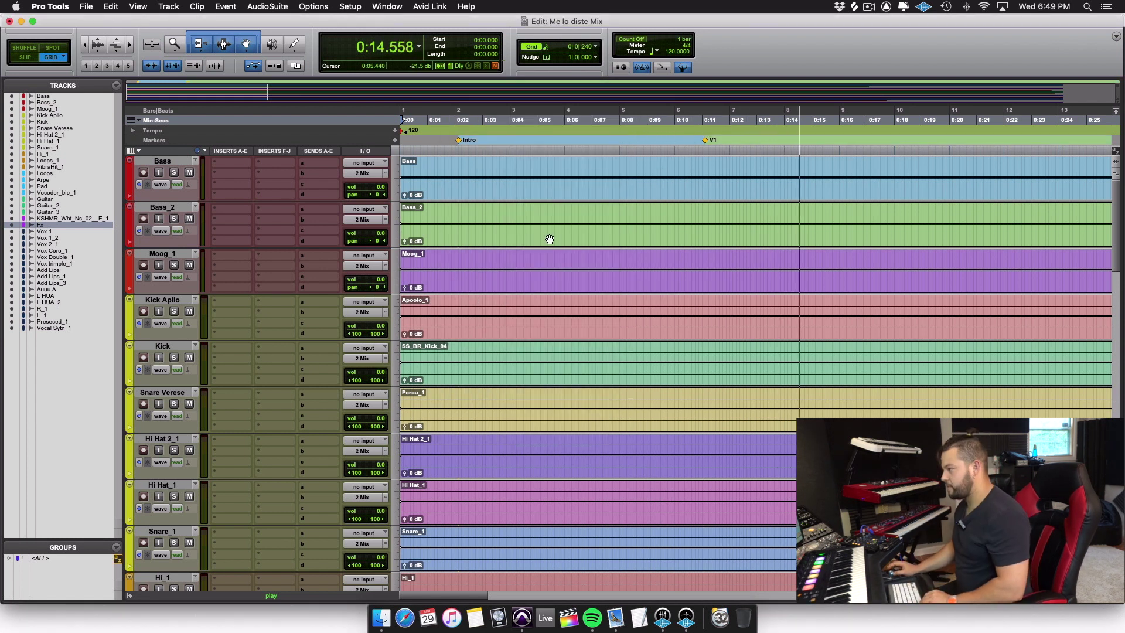
# Add a marker named 2 at about 0:20 during playback
pyautogui.press('super+[')
pyautogui.press('super+[')
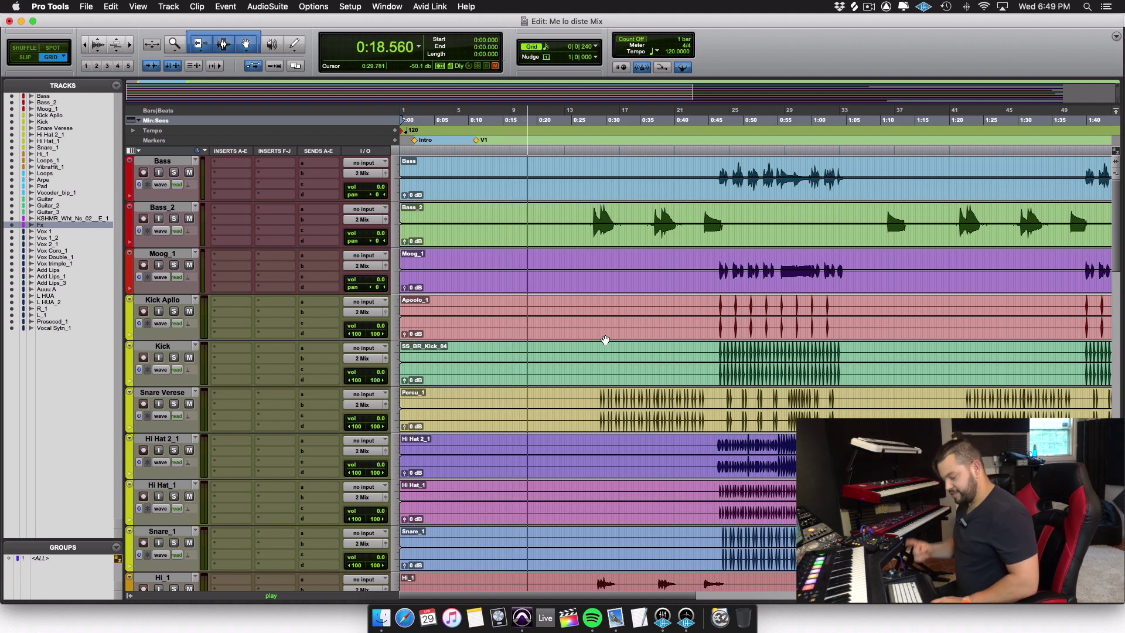
pyautogui.press('KP_Enter')
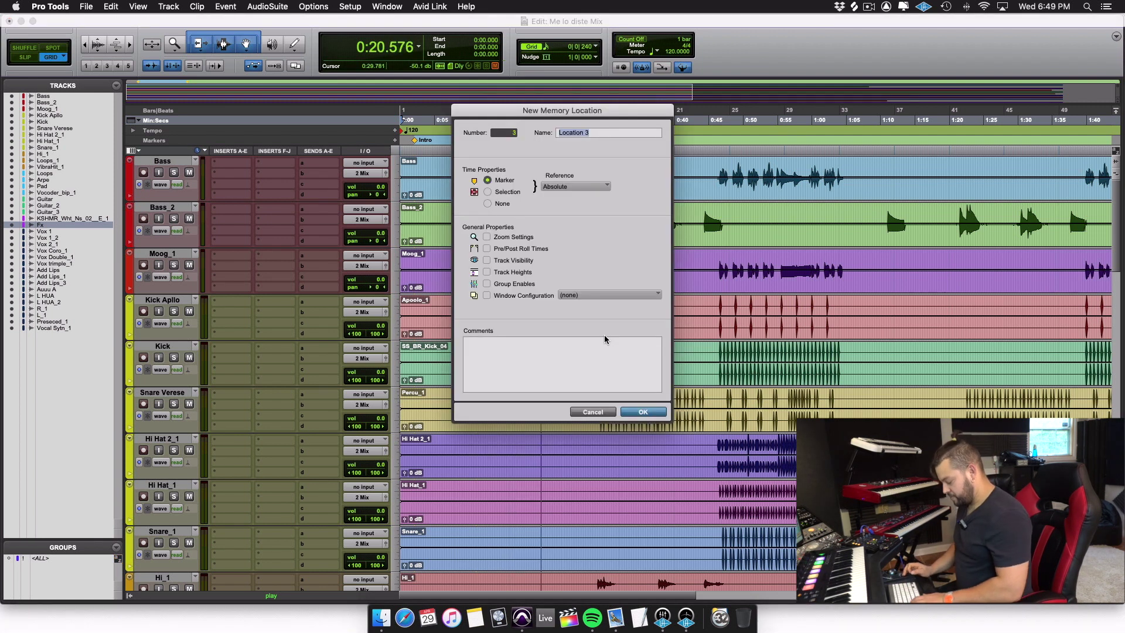
pyautogui.write('2')
pyautogui.press('Return')
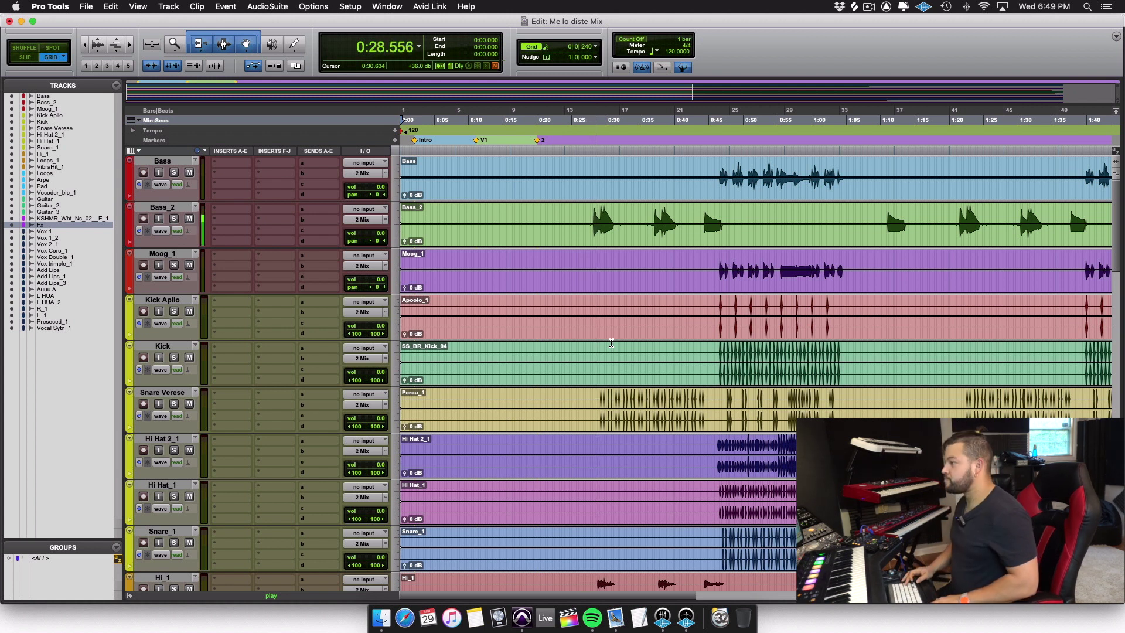
# Add a marker named Pre 1 at about 0:29, where the Bass_2 part enters
pyautogui.press('Return')
pyautogui.write('Pre ')
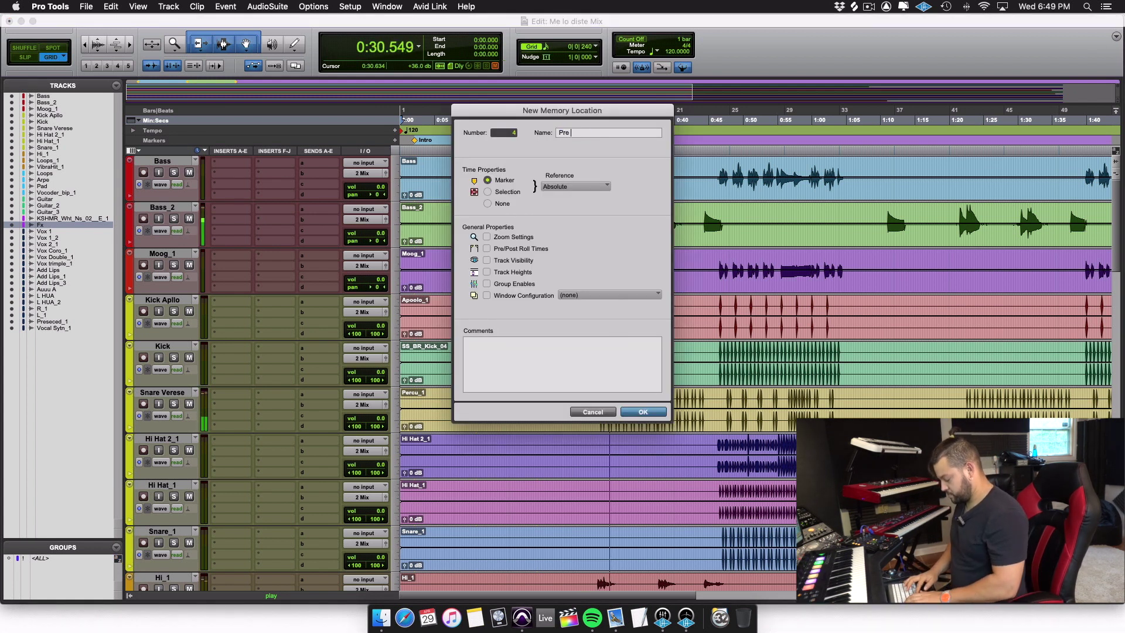
pyautogui.write('1')
pyautogui.press('Return')
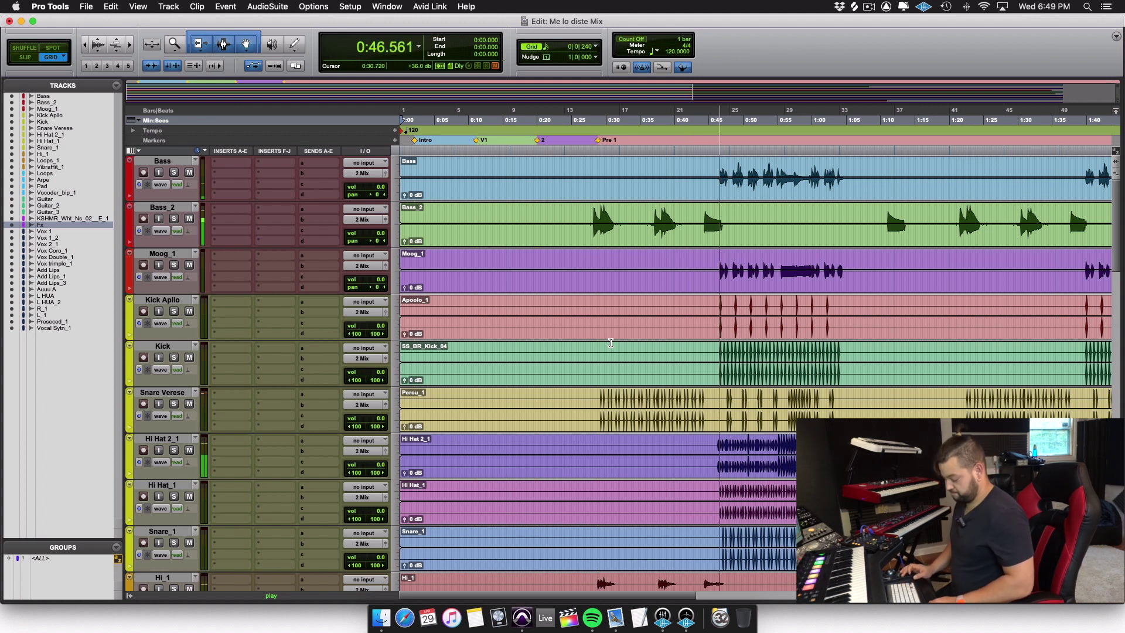
# Add a marker named C1 at about 0:46, where the kicks enter, and one named V2 at about 1:04, where they stop
pyautogui.press('KP_Enter')
pyautogui.write('C1')
pyautogui.press('Return')
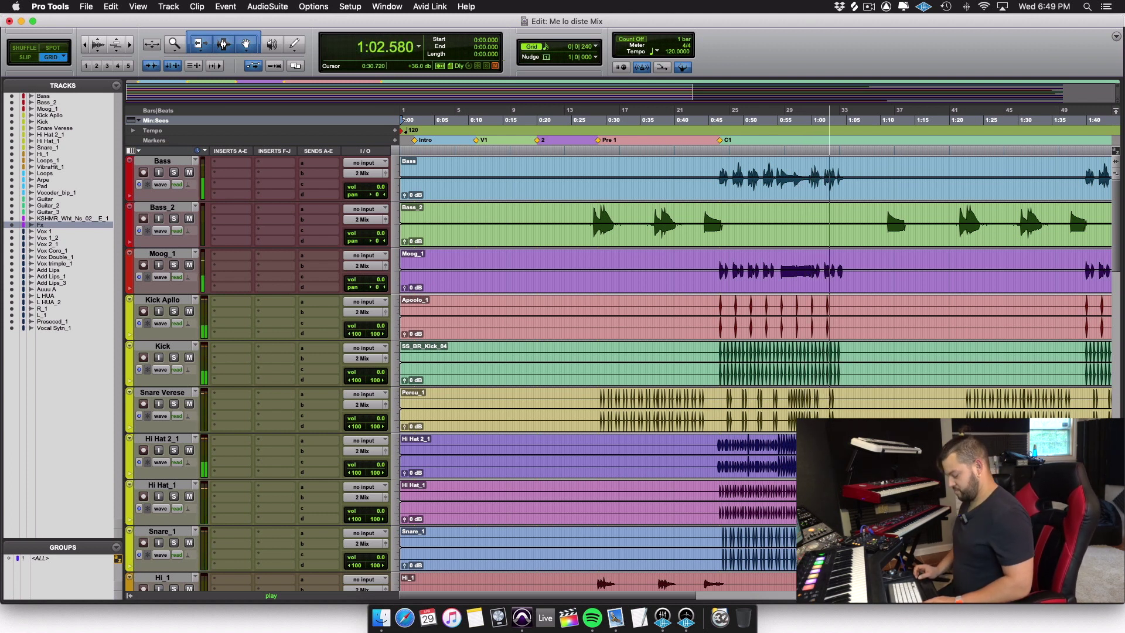
pyautogui.press('Return')
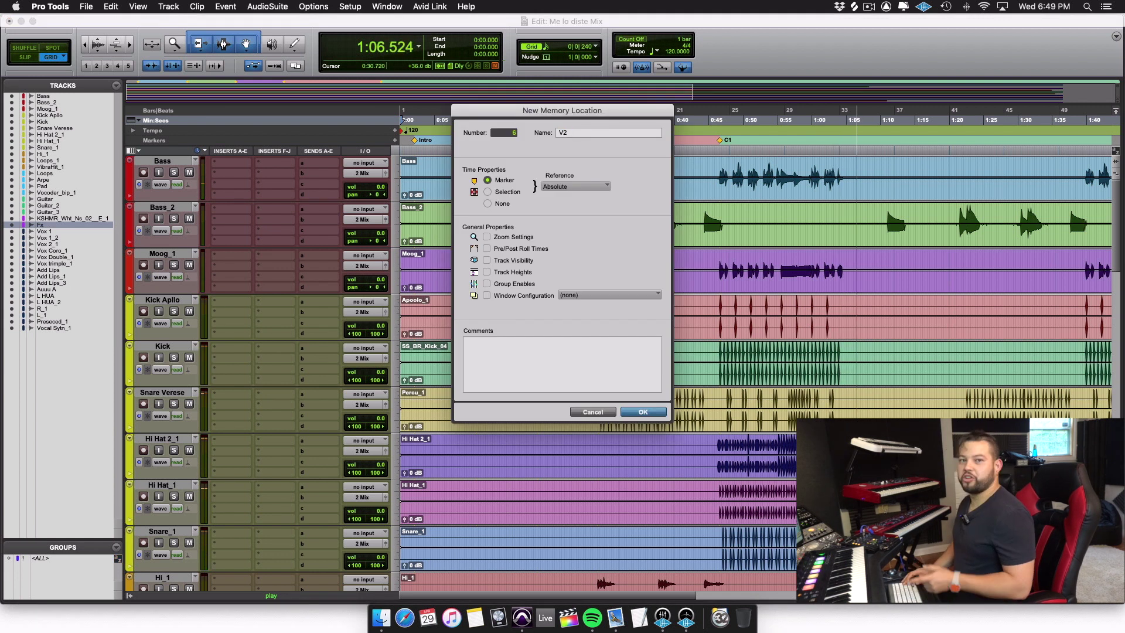
pyautogui.press('Return')
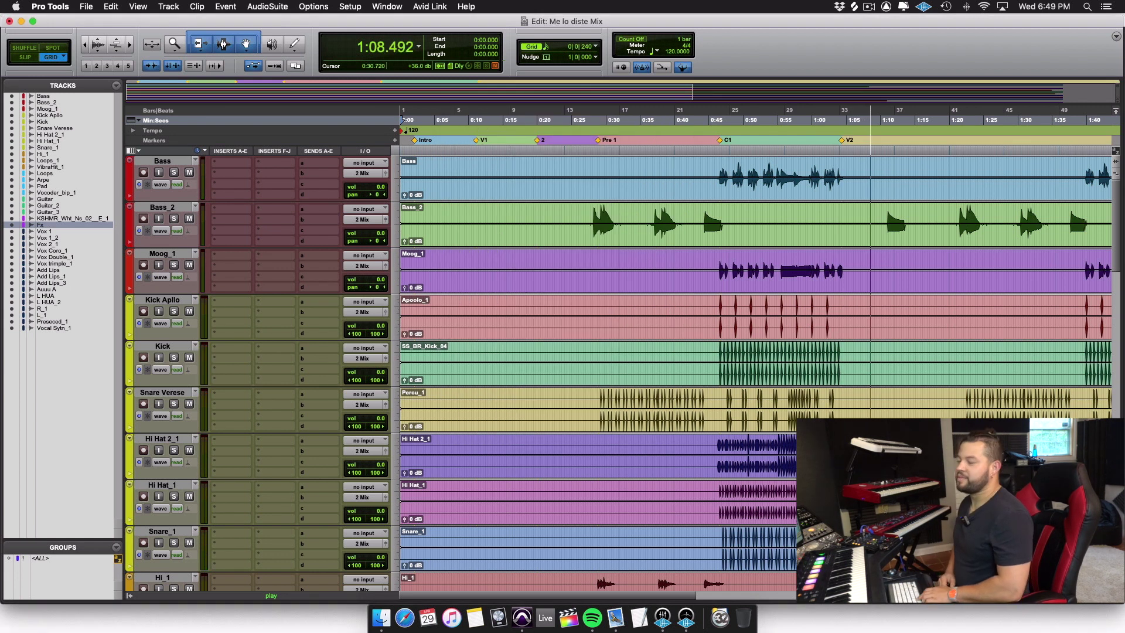